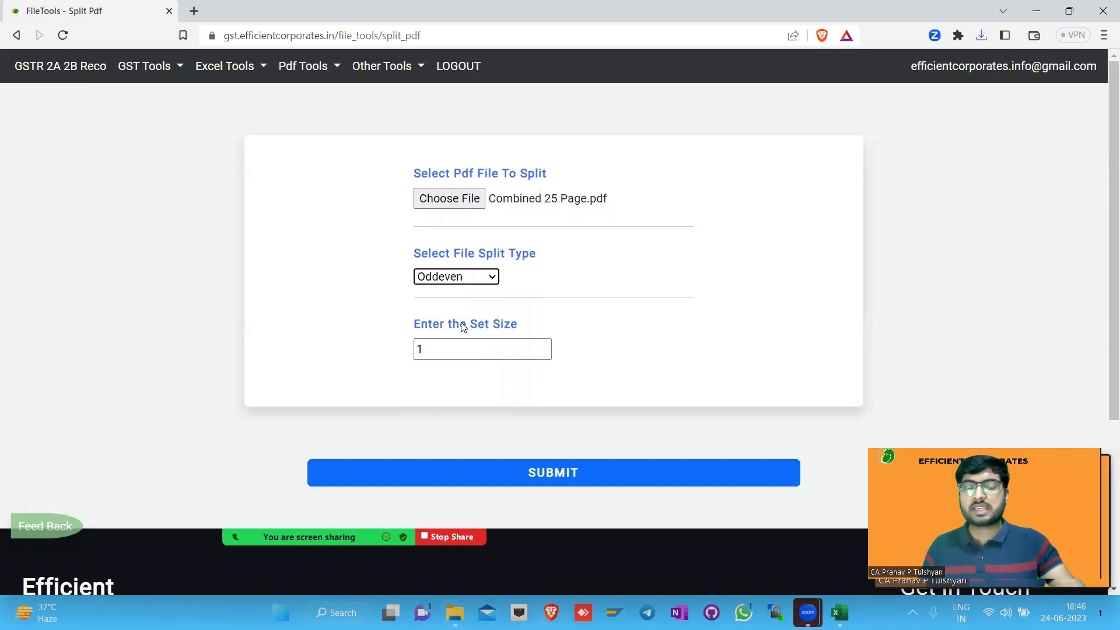
Submit the Oddeven split and save the result as split_pdf_zipped (1).zip in C. SPLIT PDF.
left_click(463, 276)
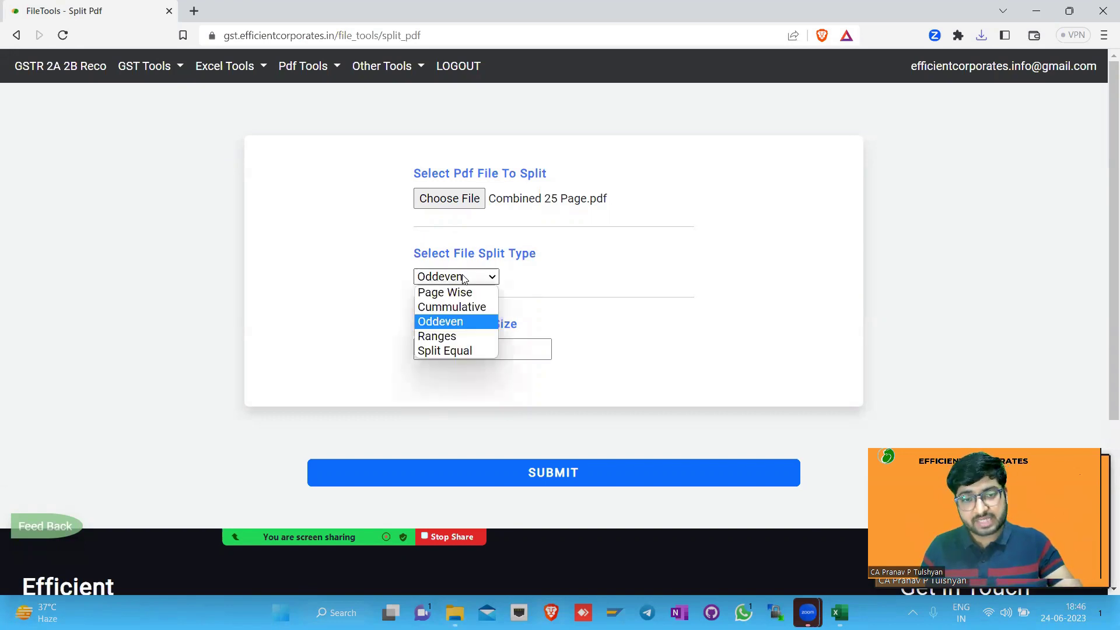
left_click(462, 321)
left_click(462, 472)
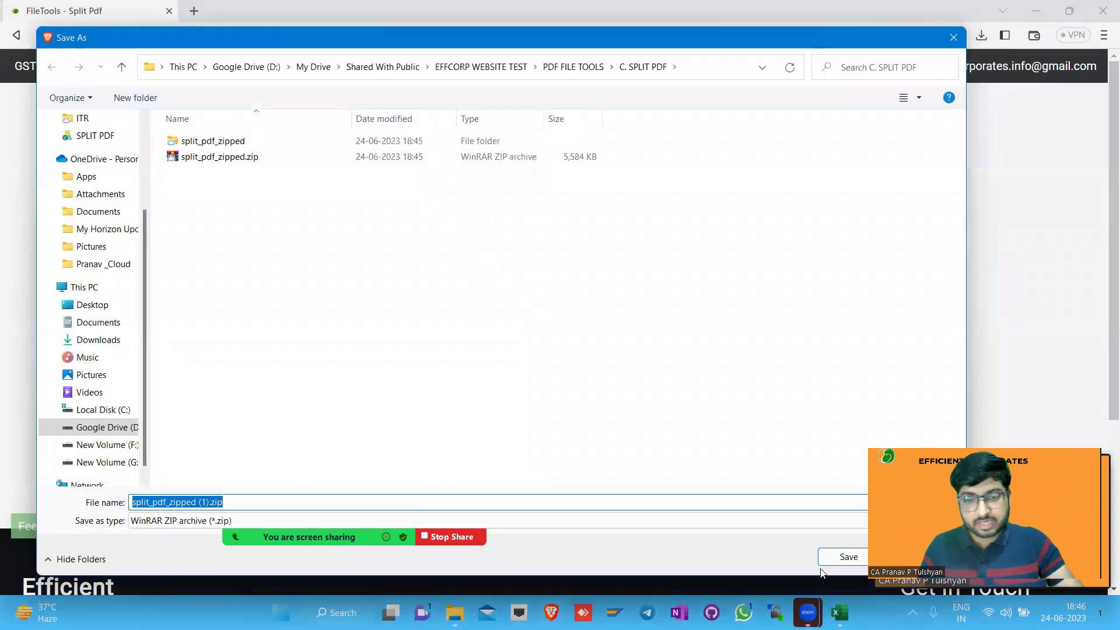
left_click(847, 558)
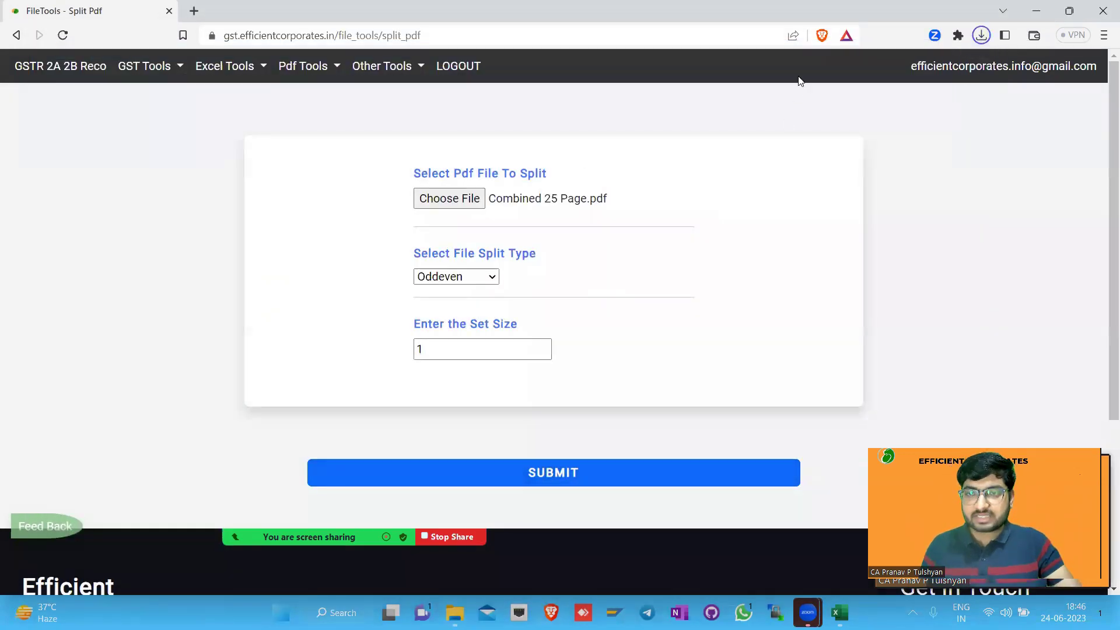
key("alt+Tab")
key("alt+Tab")
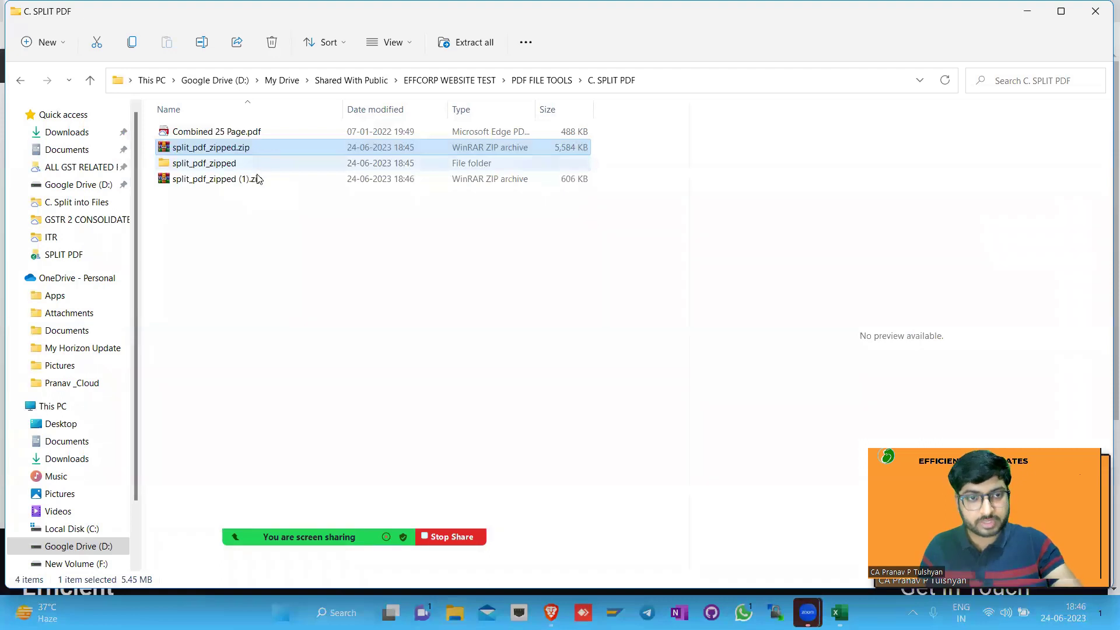
Extract split_pdf_zipped (1).zip to its suggested folder.
left_click(279, 165)
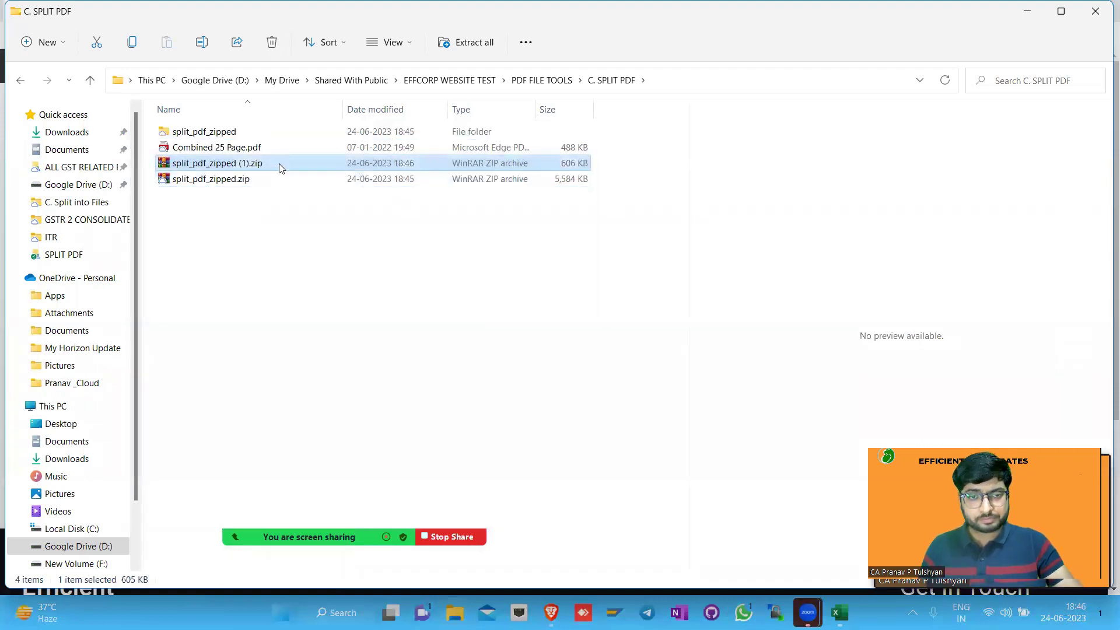
right_click(280, 169)
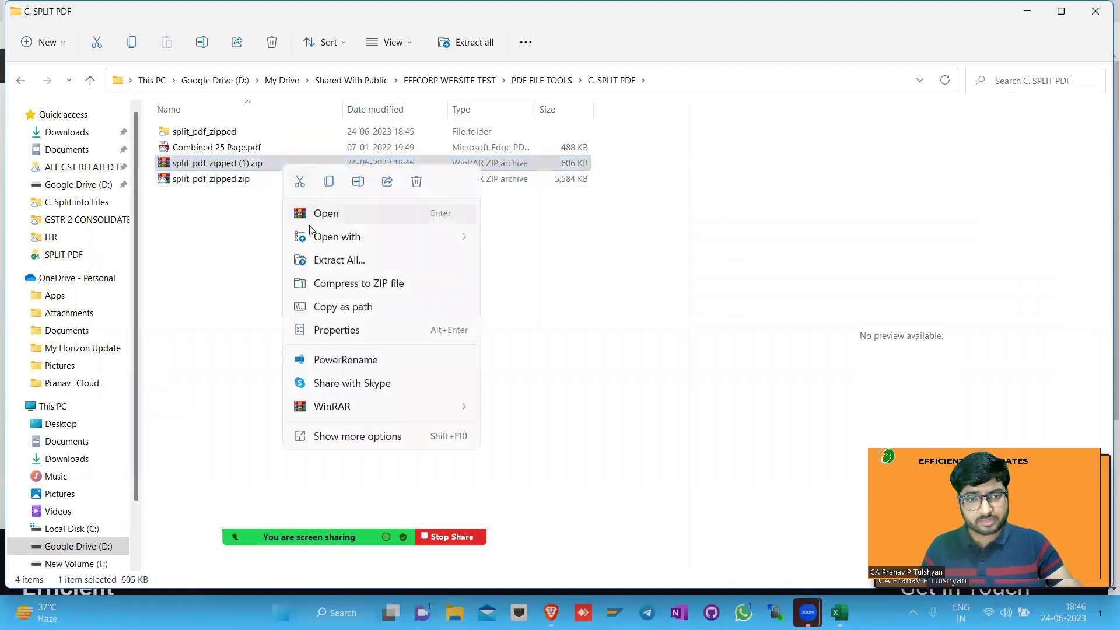
left_click(316, 263)
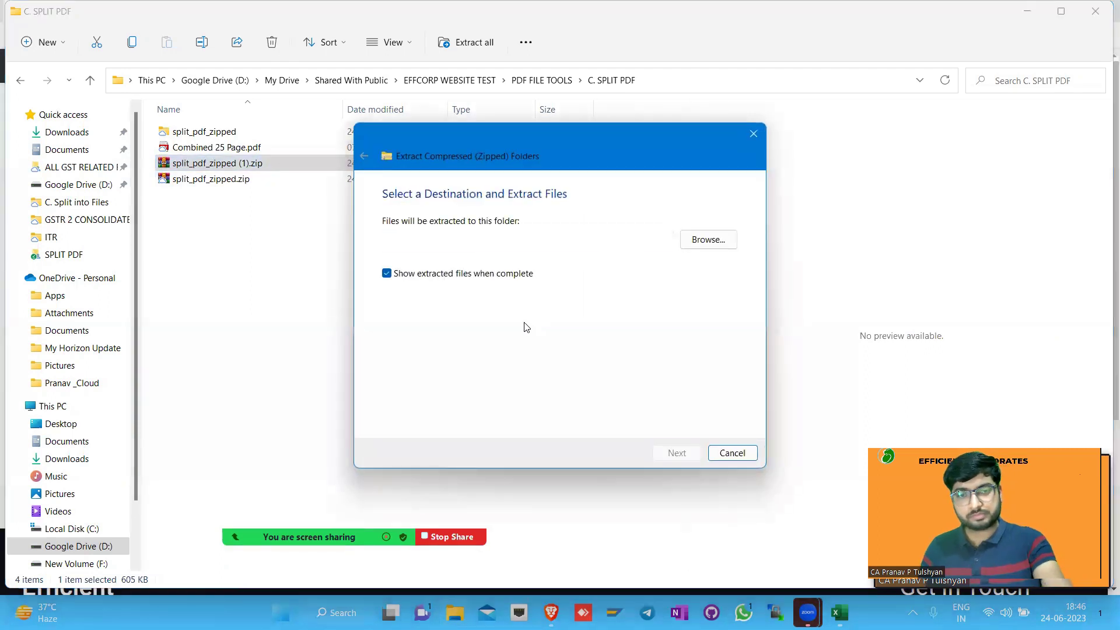
key("Return")
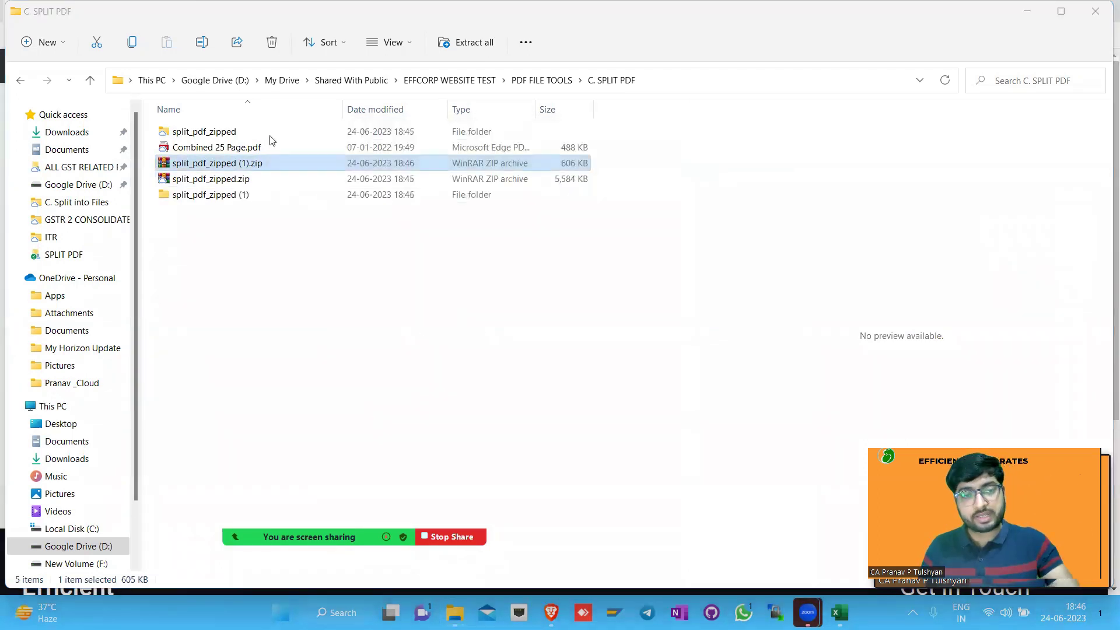
Drill down through root, backend, media, upload and SplitPdfFiles to the 2023-06-24 folder.
double_click(251, 135)
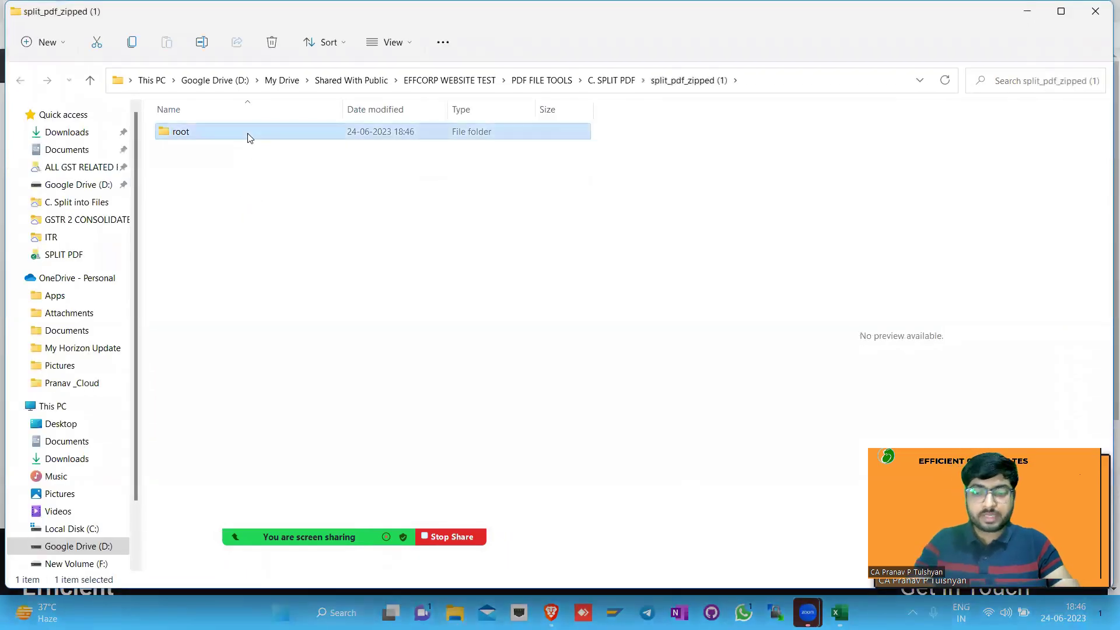
left_click(248, 132)
double_click(247, 133)
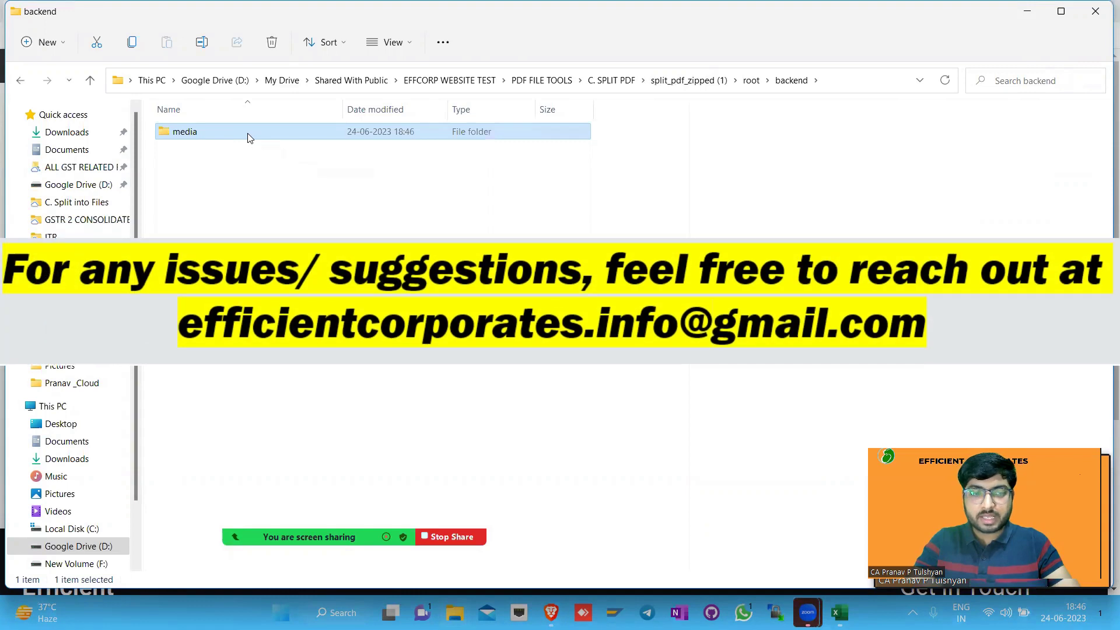
double_click(250, 136)
double_click(250, 133)
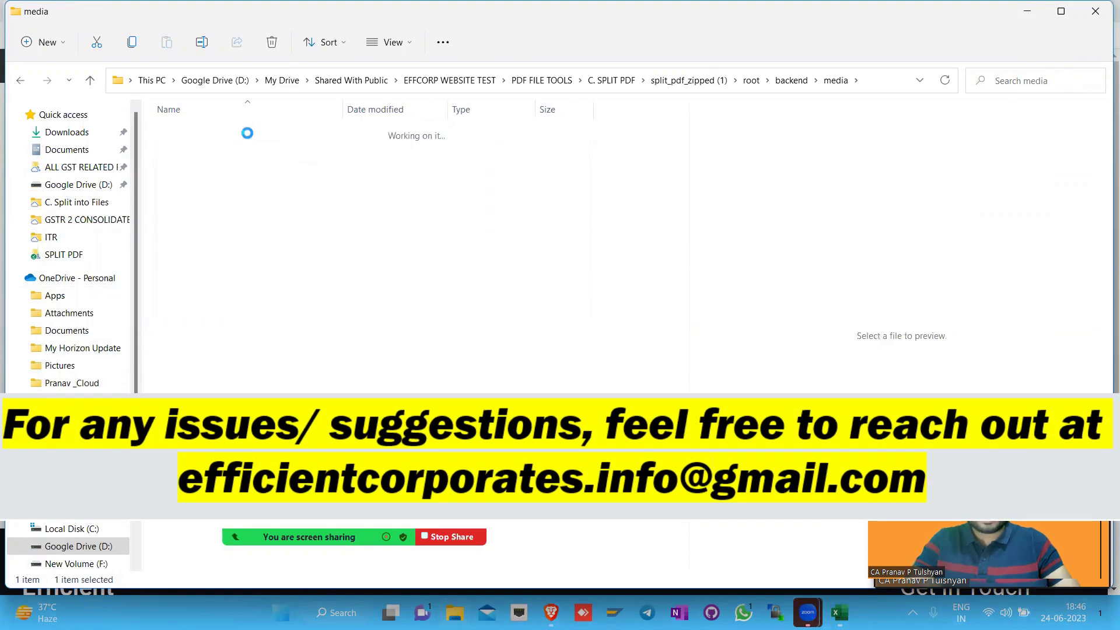
double_click(250, 134)
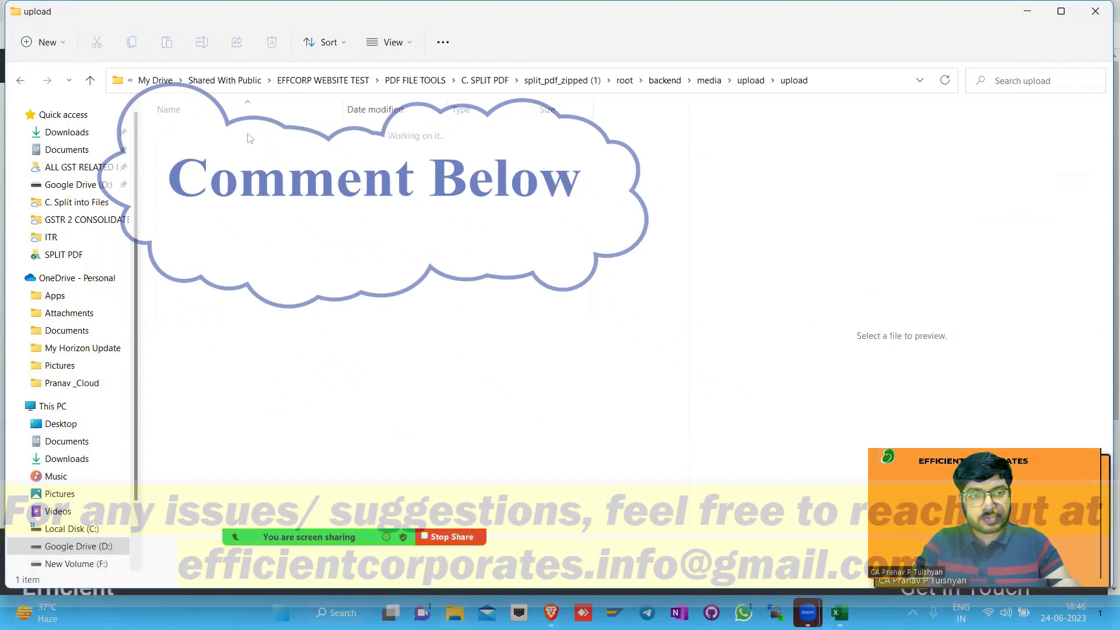
double_click(248, 135)
double_click(248, 133)
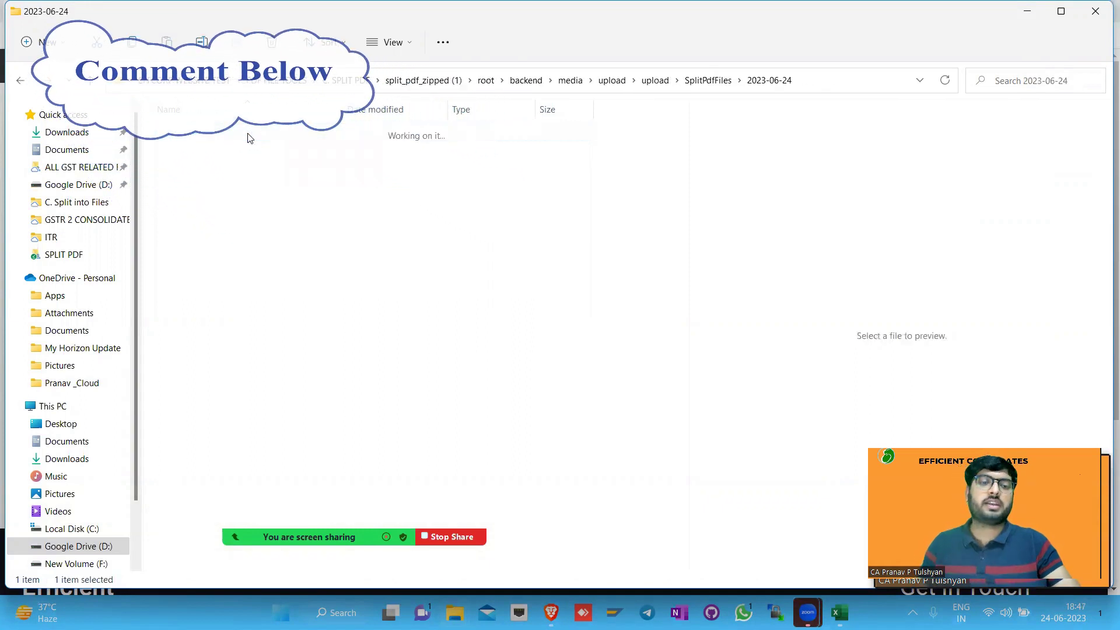
Preview the Even Pages and Odd Pages PDFs.
scroll(784, 233, "down", 15)
scroll(779, 237, "down", 5)
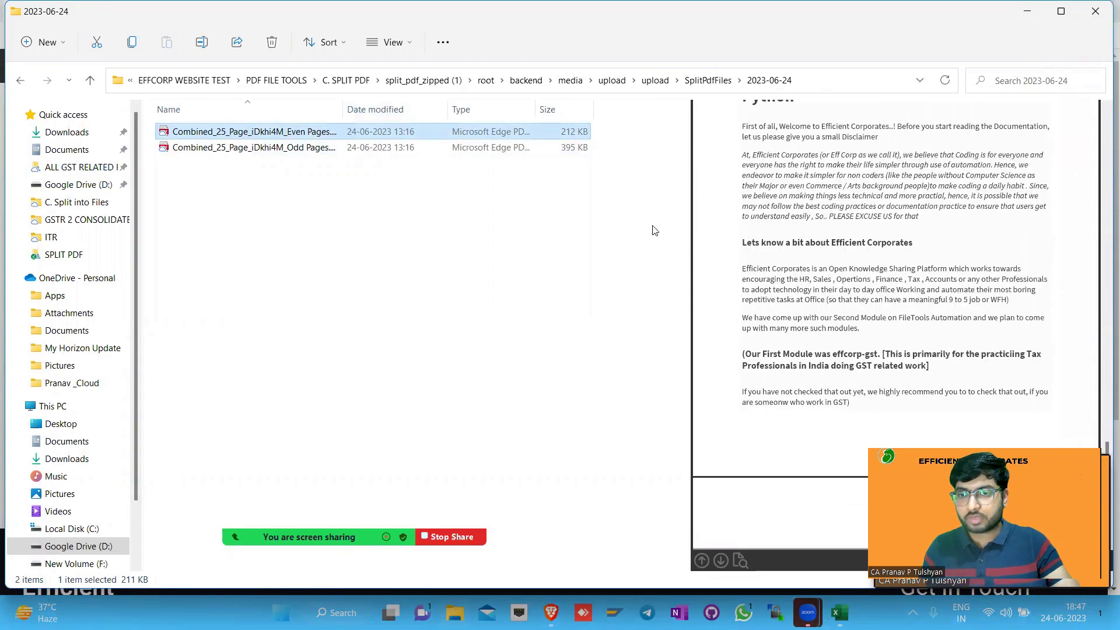
left_click(400, 150)
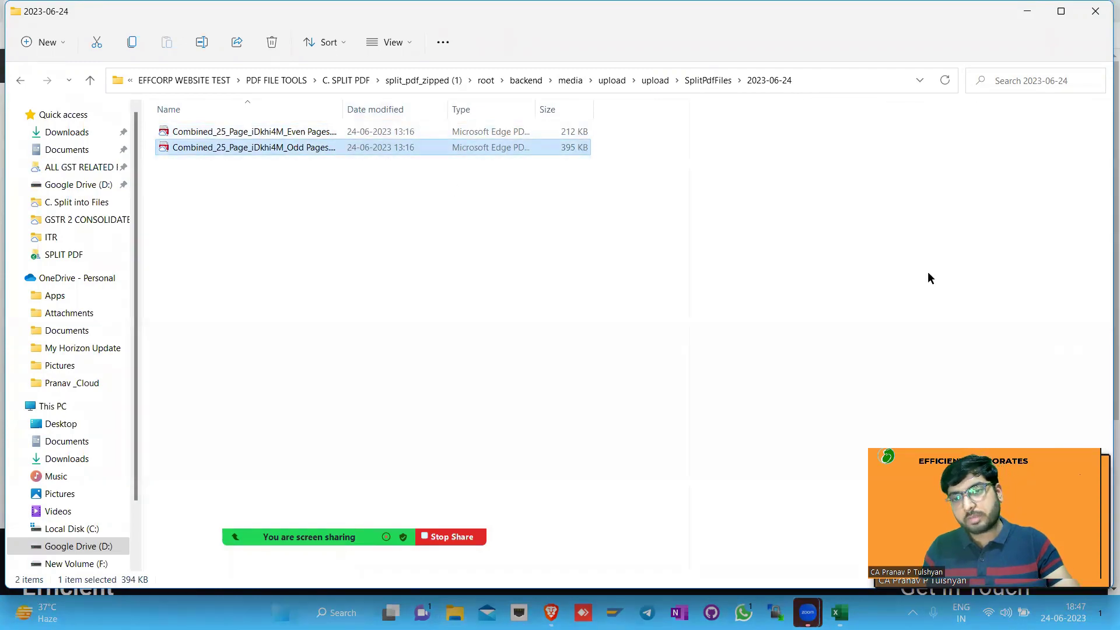
scroll(927, 281, "down", 6)
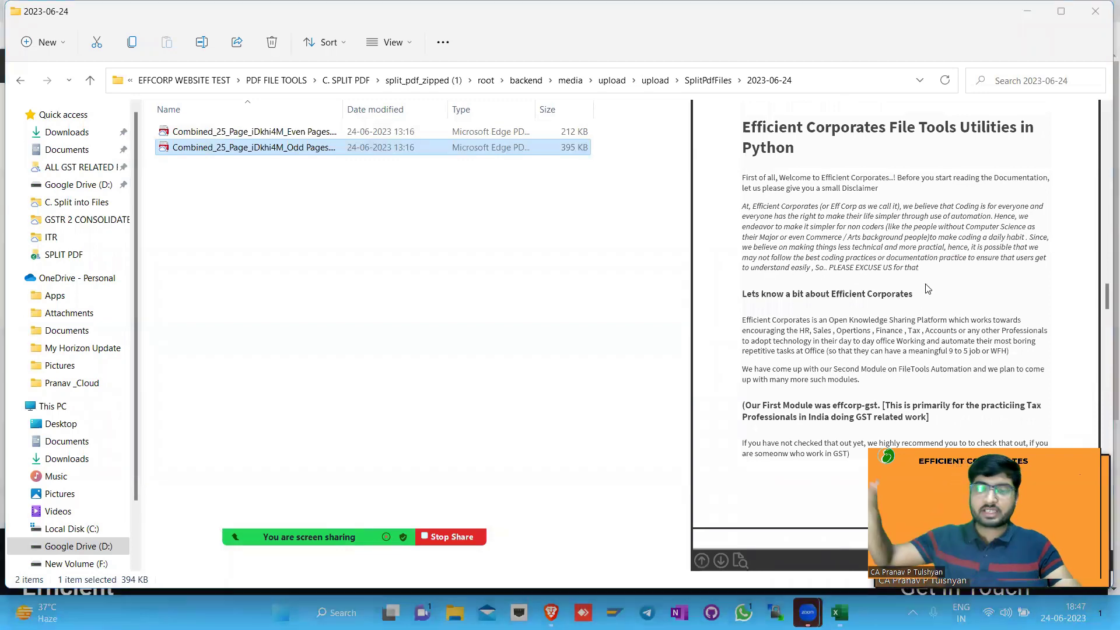
key("alt+Tab")
key("Tab")
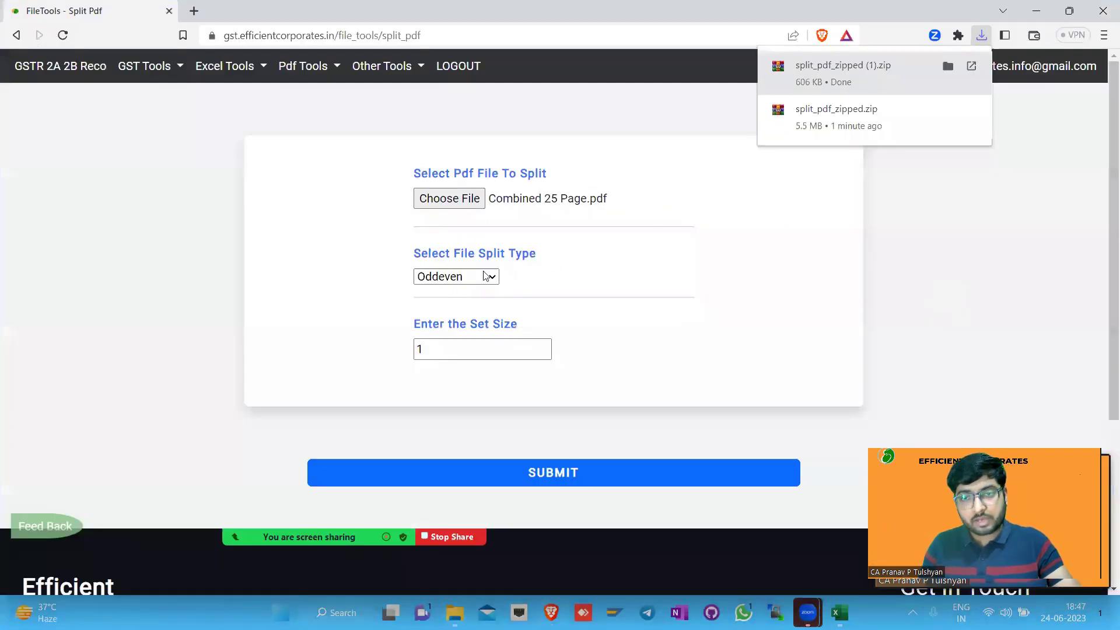
Split the PDF into Ranges of 7 pages, save split_pdf_zipped (2).zip and open it for extraction.
left_click(456, 278)
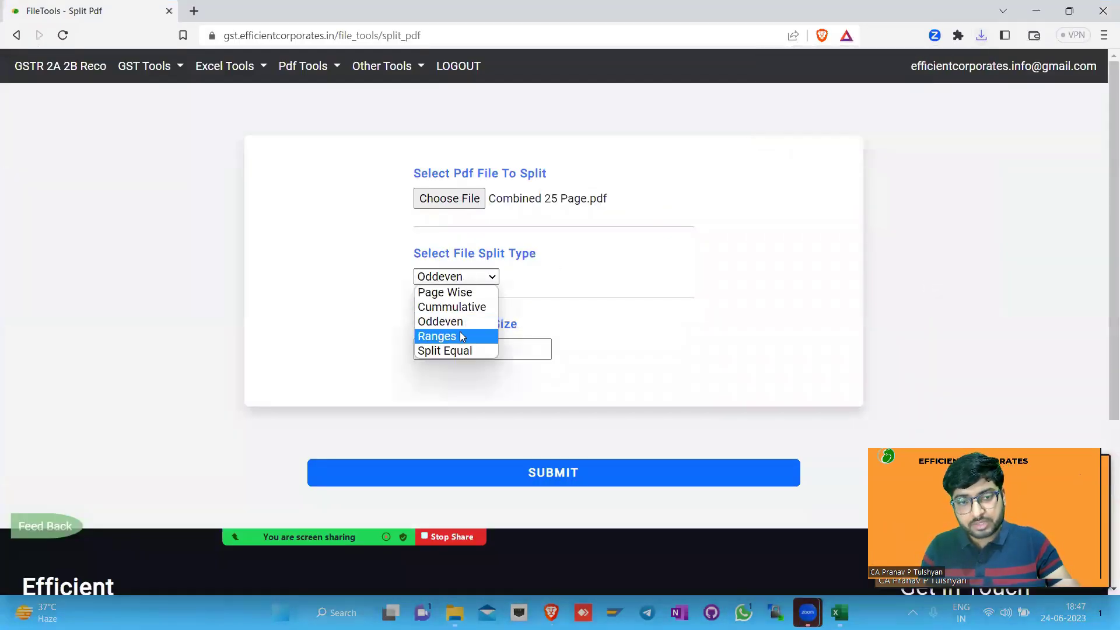
left_click(461, 336)
left_click_drag(443, 348, 390, 353)
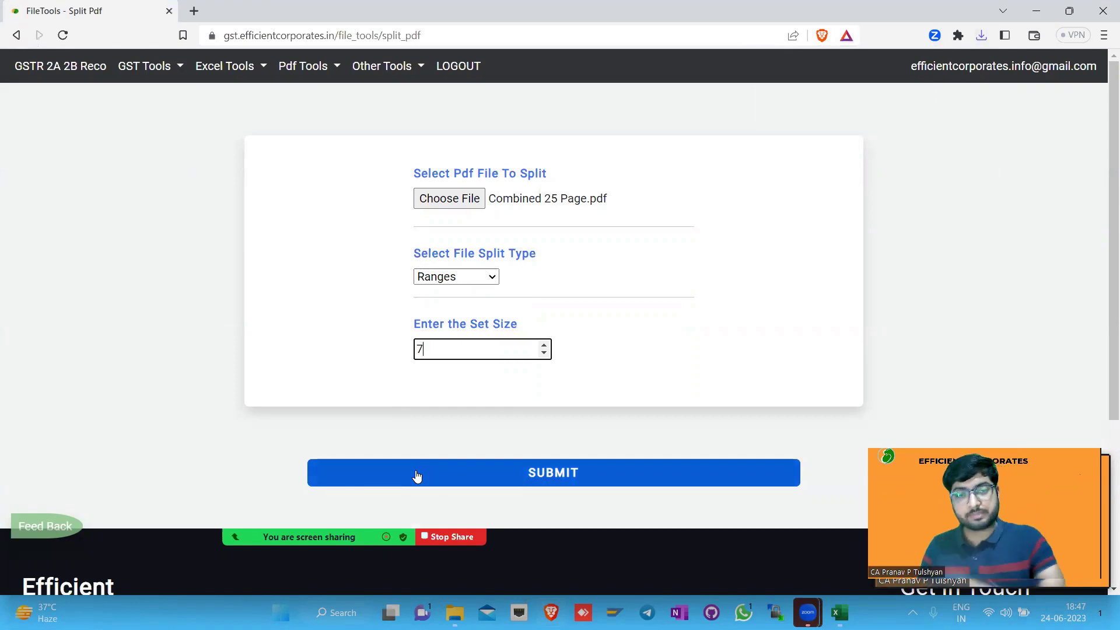
left_click(456, 478)
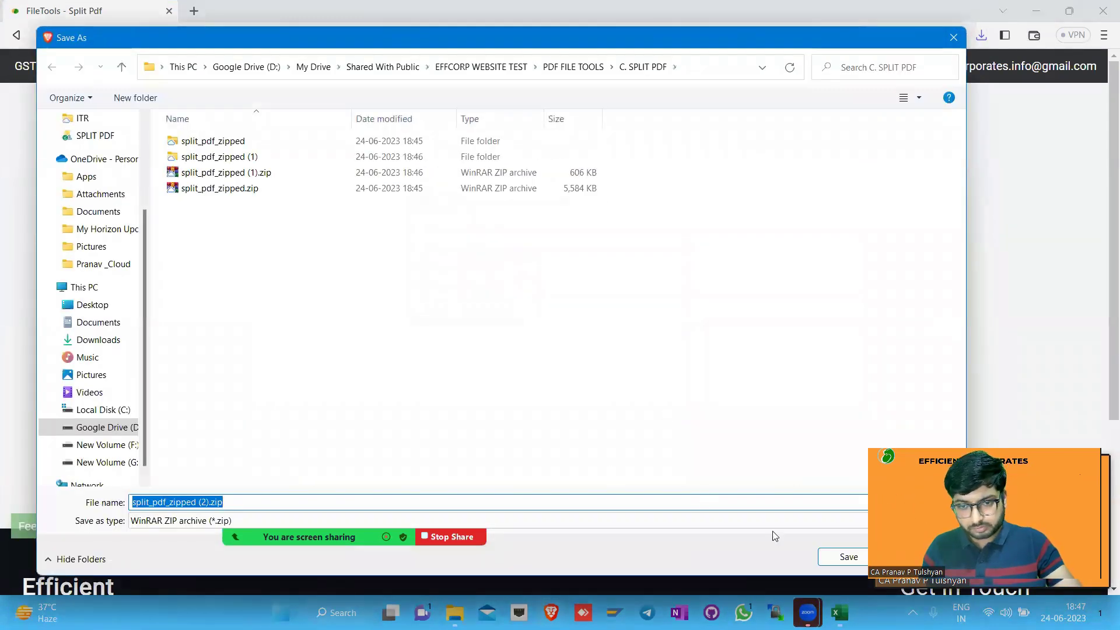
left_click(848, 557)
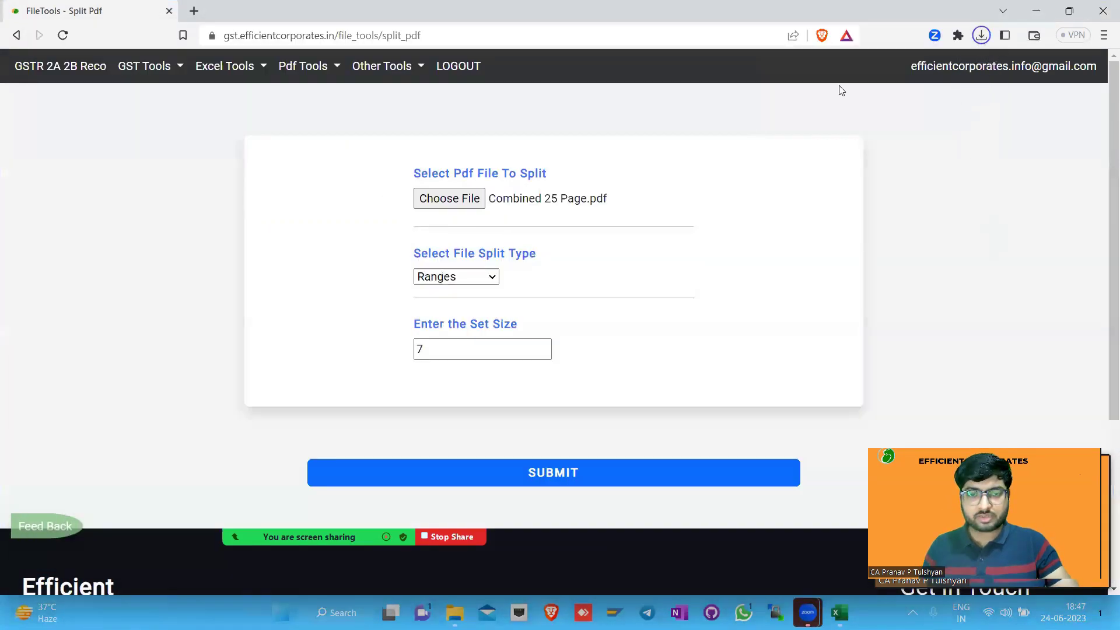
left_click(981, 37)
left_click(935, 96)
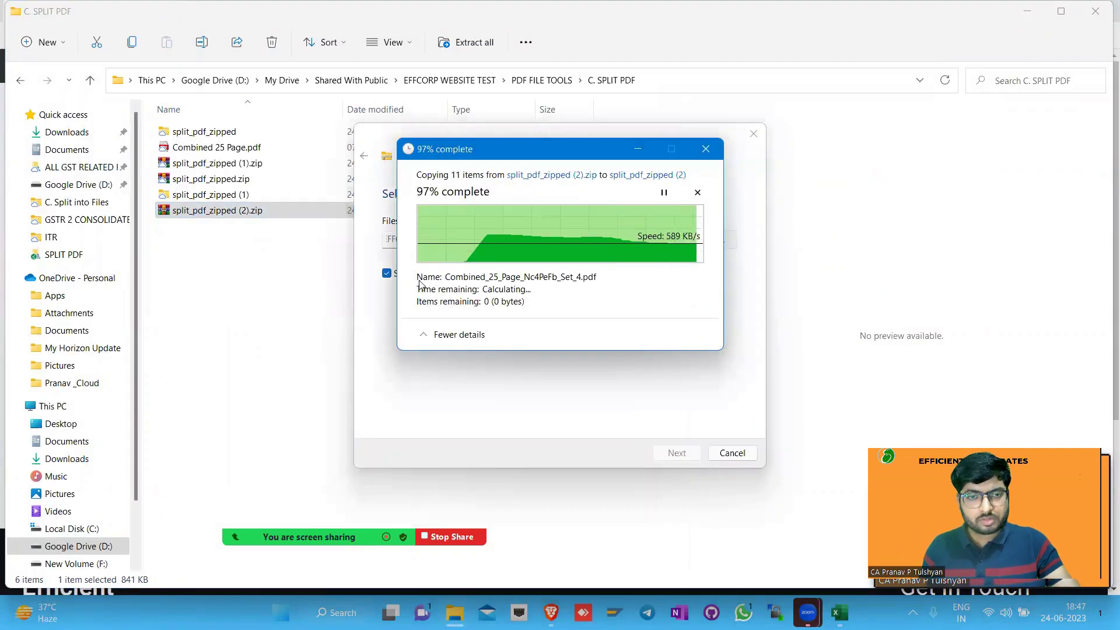
Open the extracted folders down to 2023-06-24 holding the ranges split PDFs.
double_click(182, 133)
double_click(183, 133)
double_click(183, 133)
double_click(182, 133)
double_click(183, 133)
double_click(182, 133)
double_click(182, 133)
left_click(278, 149)
Preview the Set_1, Set_2, Set_3 and Set_4 PDFs in turn.
left_click(280, 136)
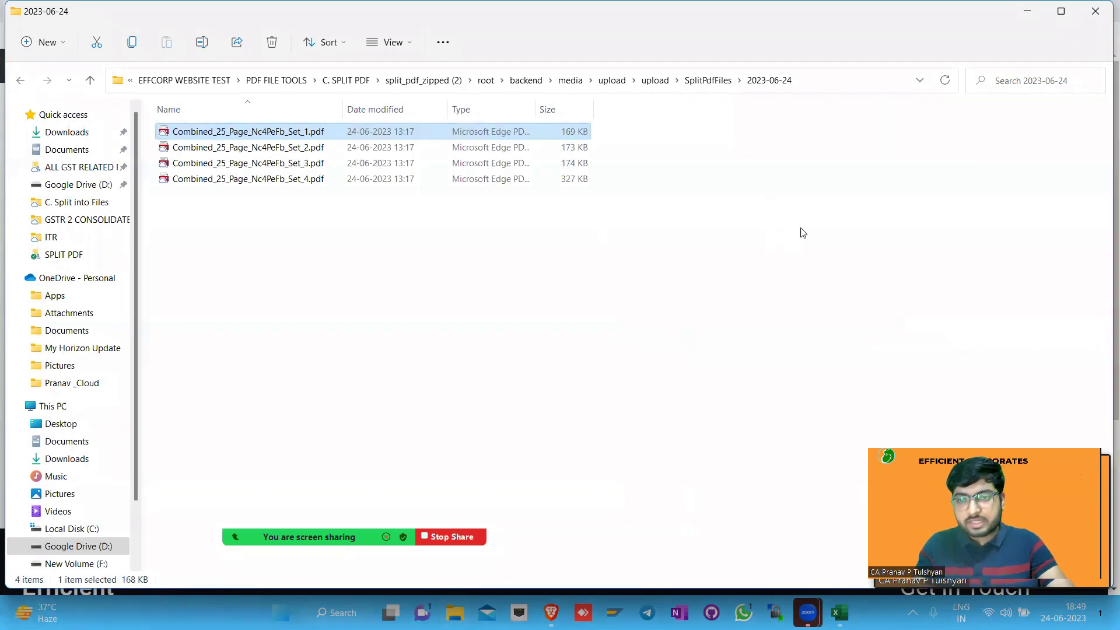
scroll(813, 216, "down", 10)
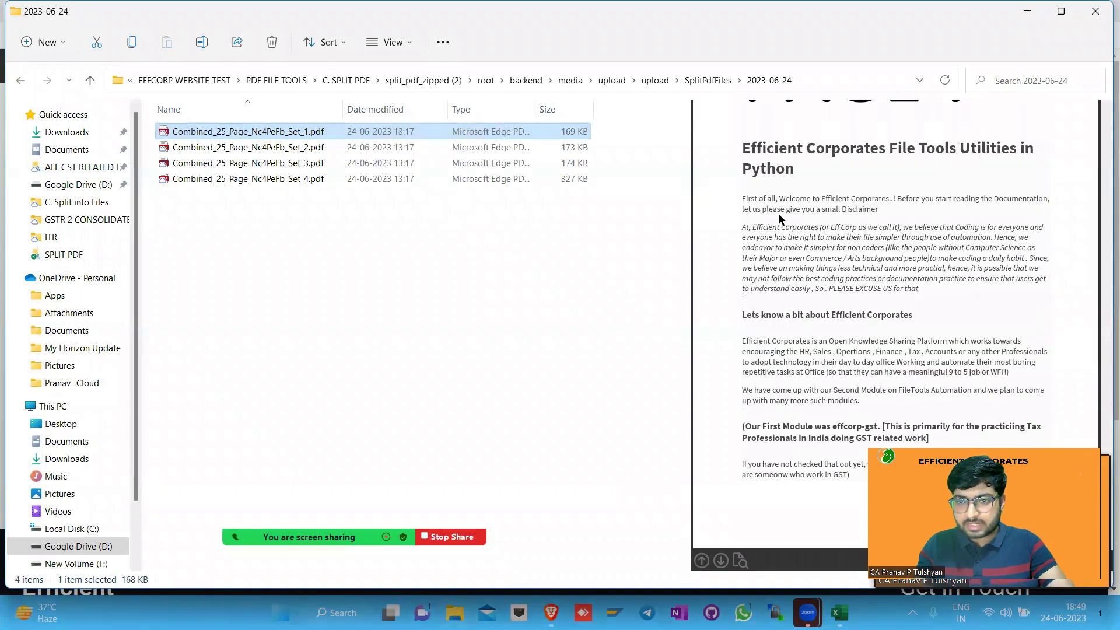
left_click(296, 146)
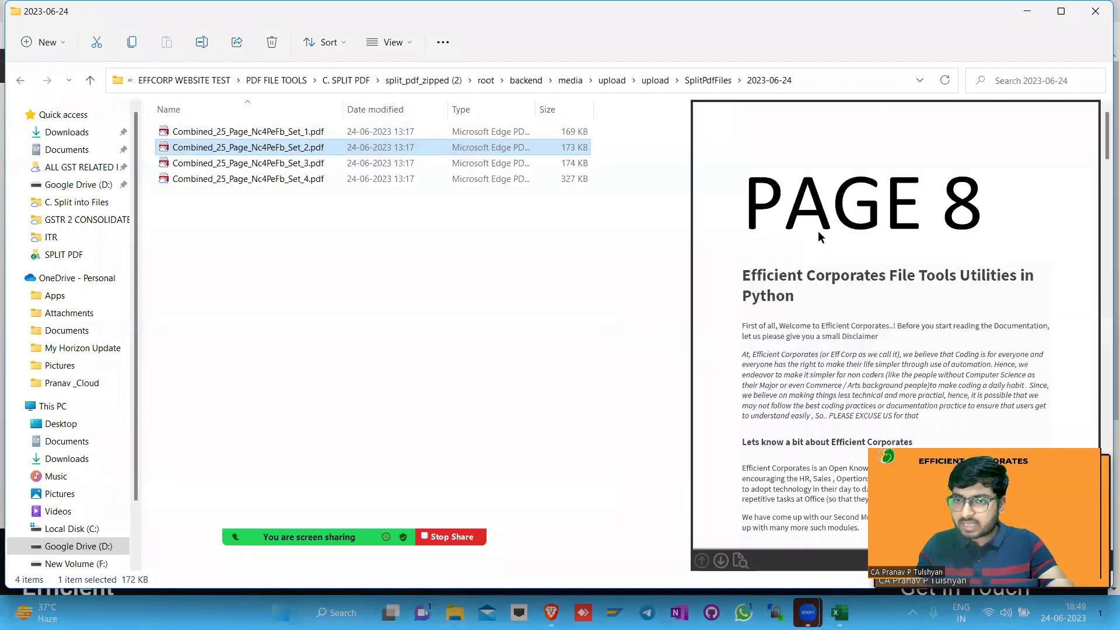
scroll(819, 236, "down", 10)
left_click(270, 157)
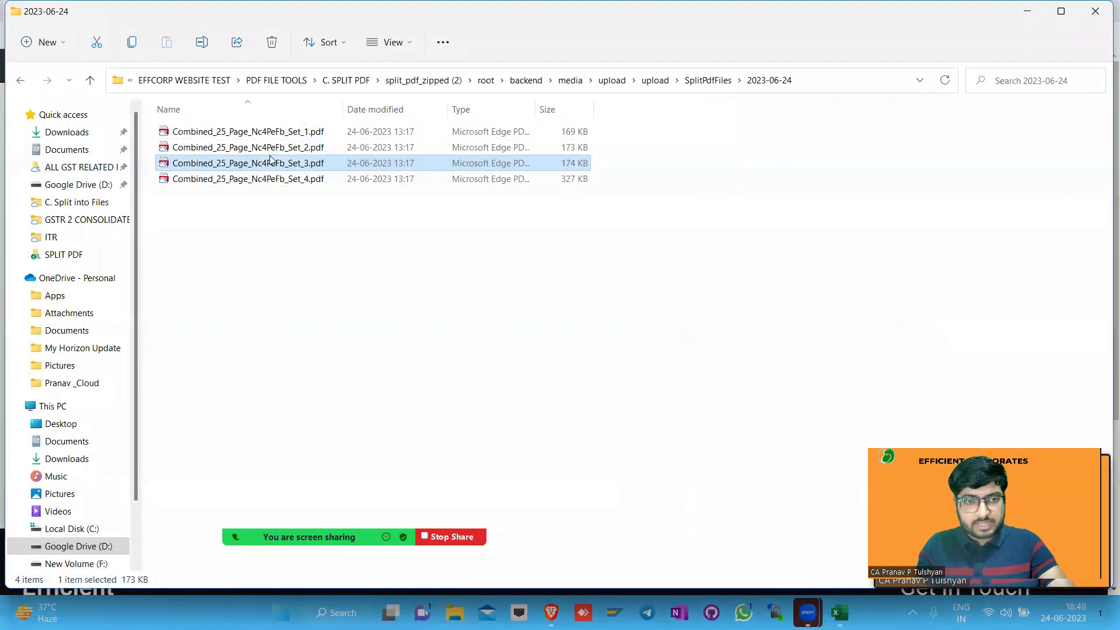
scroll(874, 257, "down", 10)
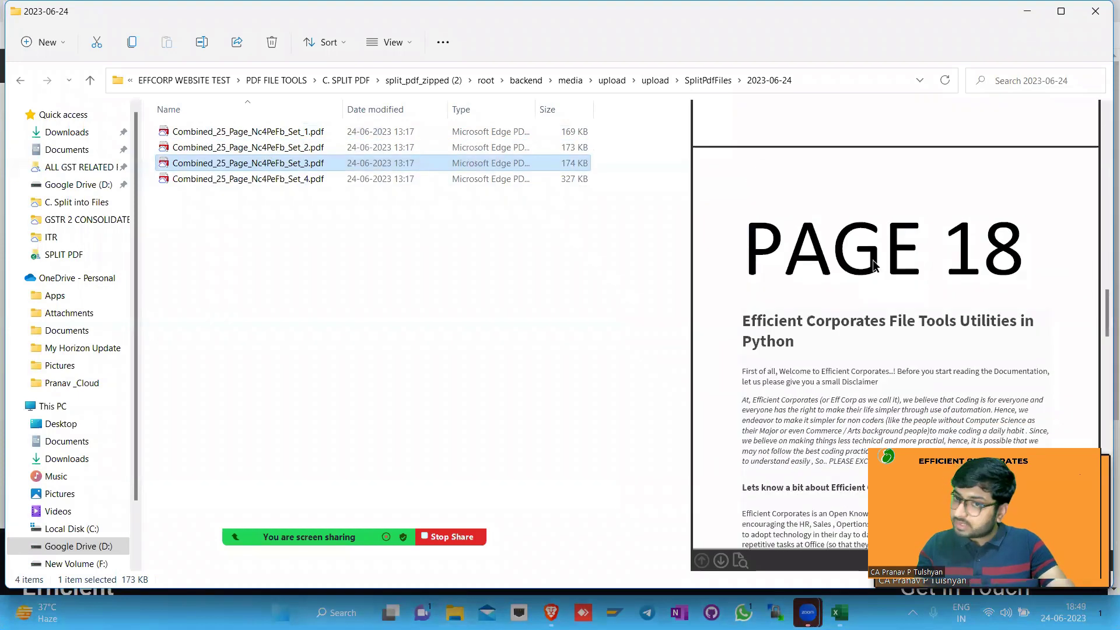
scroll(869, 272, "up", 3)
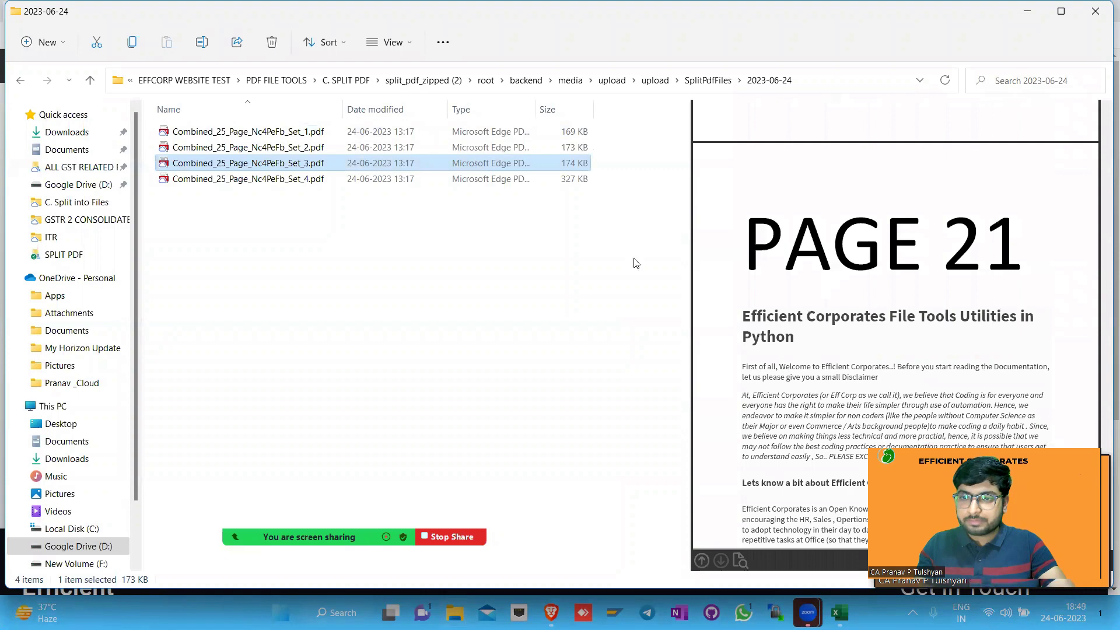
left_click(278, 182)
scroll(901, 271, "up", 2)
key("alt+Tab")
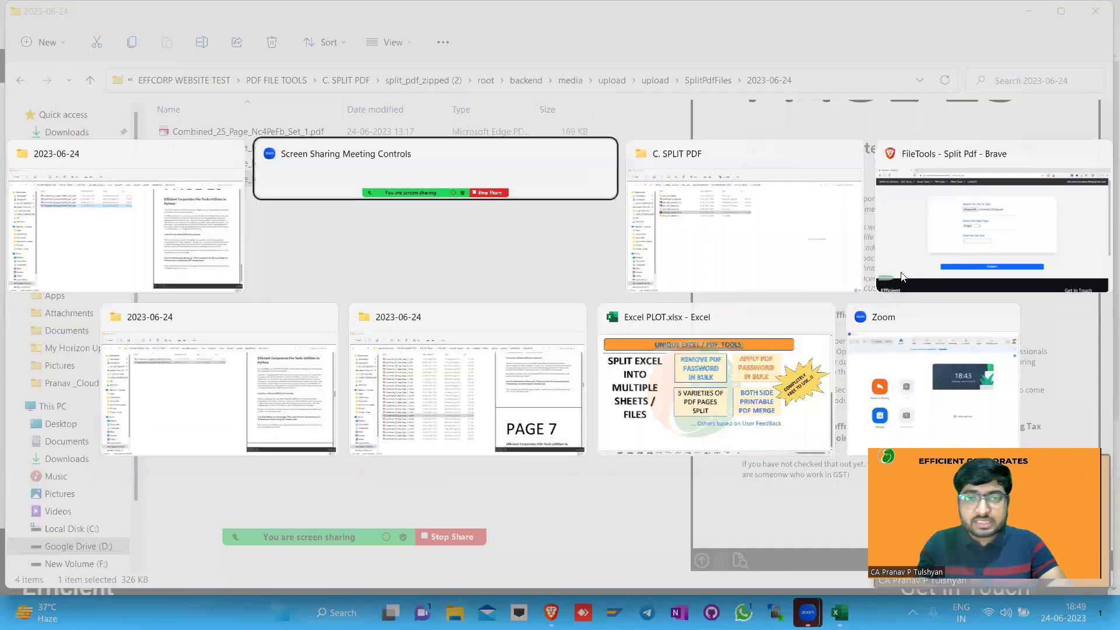
key("alt+Tab")
key("alt+Tab")
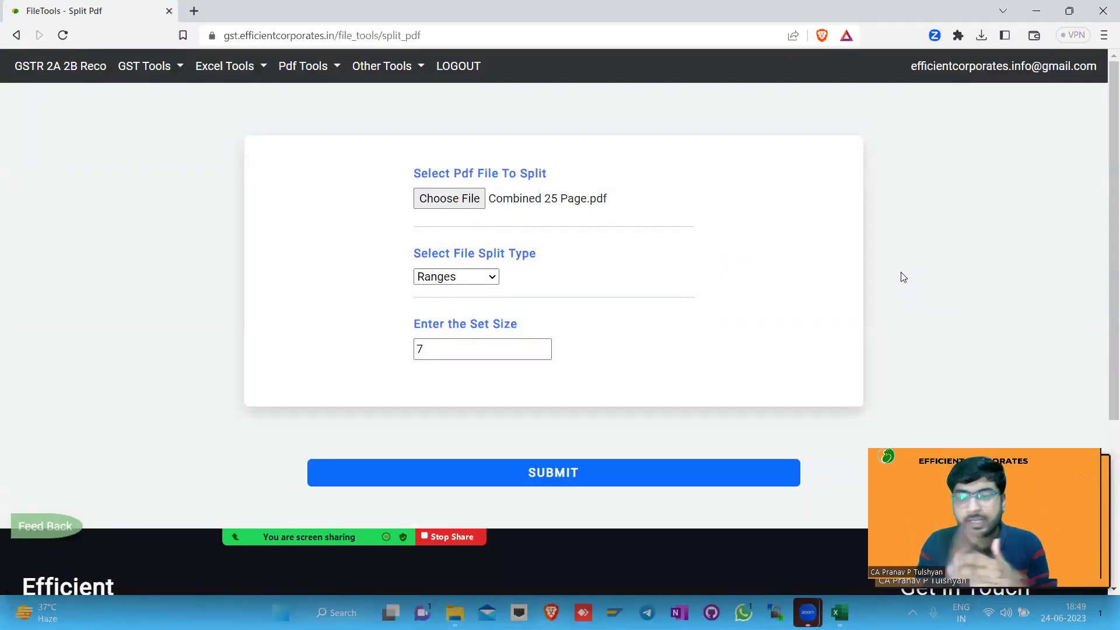
Choose Split Equal with set size 5, submit, and save as split_pdf_zipped (3).zip.
left_click(493, 279)
left_click(451, 353)
key("Tab")
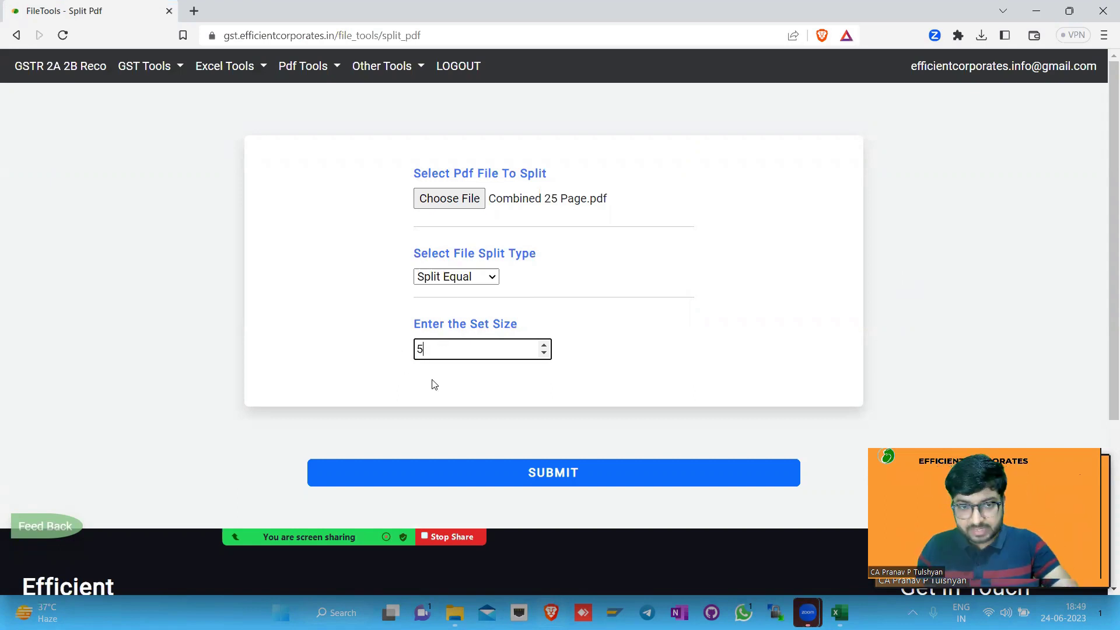
left_click(417, 475)
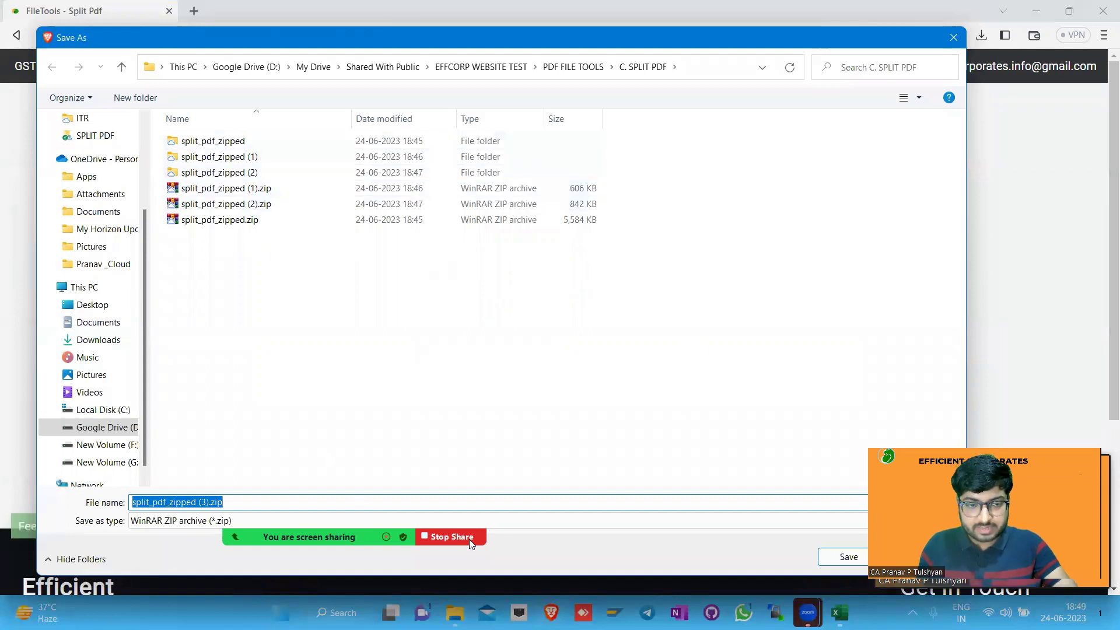
left_click(844, 557)
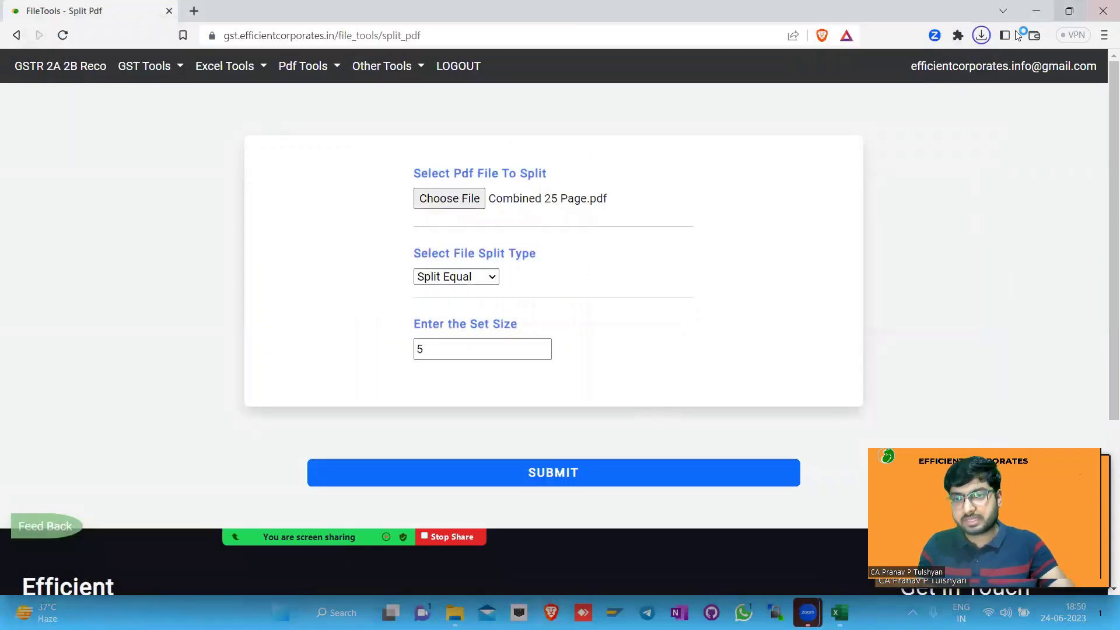
Open the split_pdf_zipped (3) download's folder and preview the Set_3, Set_4 and Set_5 PDFs.
left_click(982, 37)
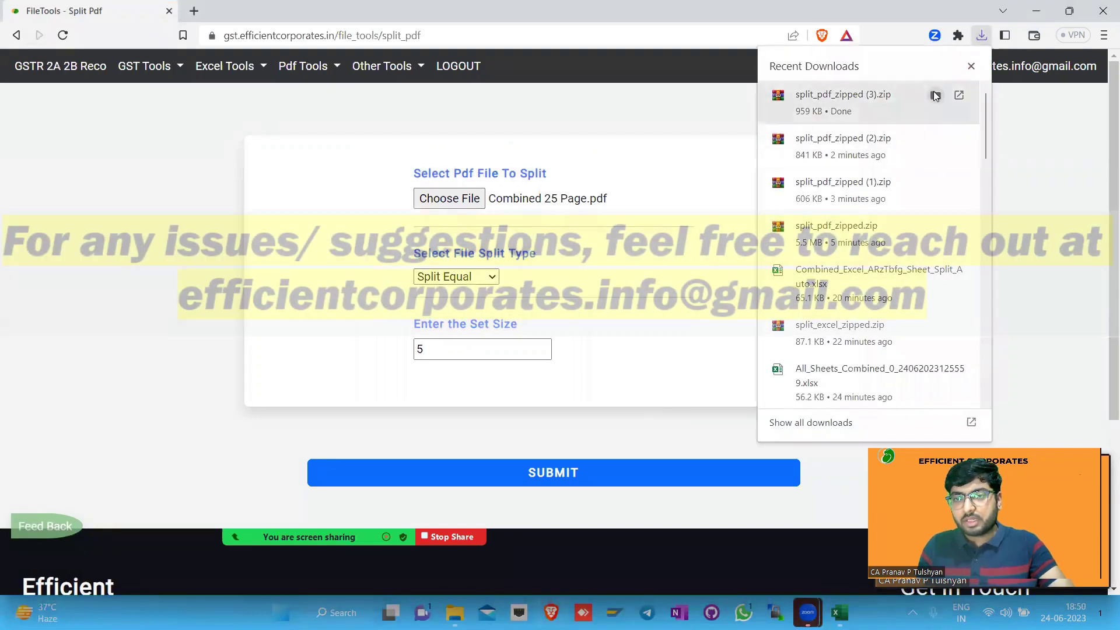
left_click(933, 93)
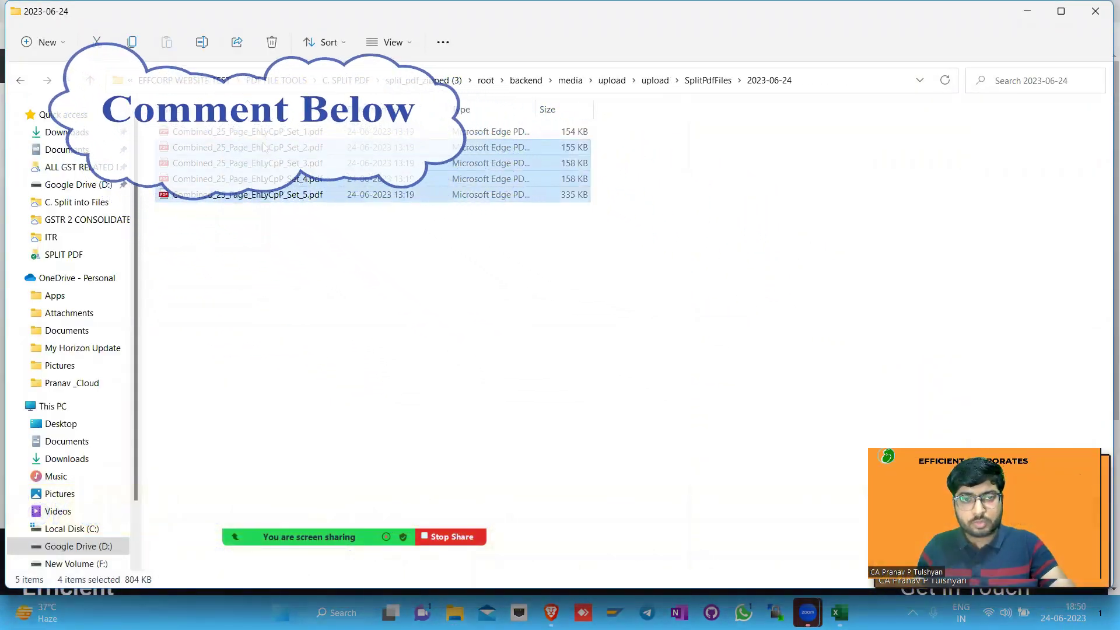
left_click(281, 168)
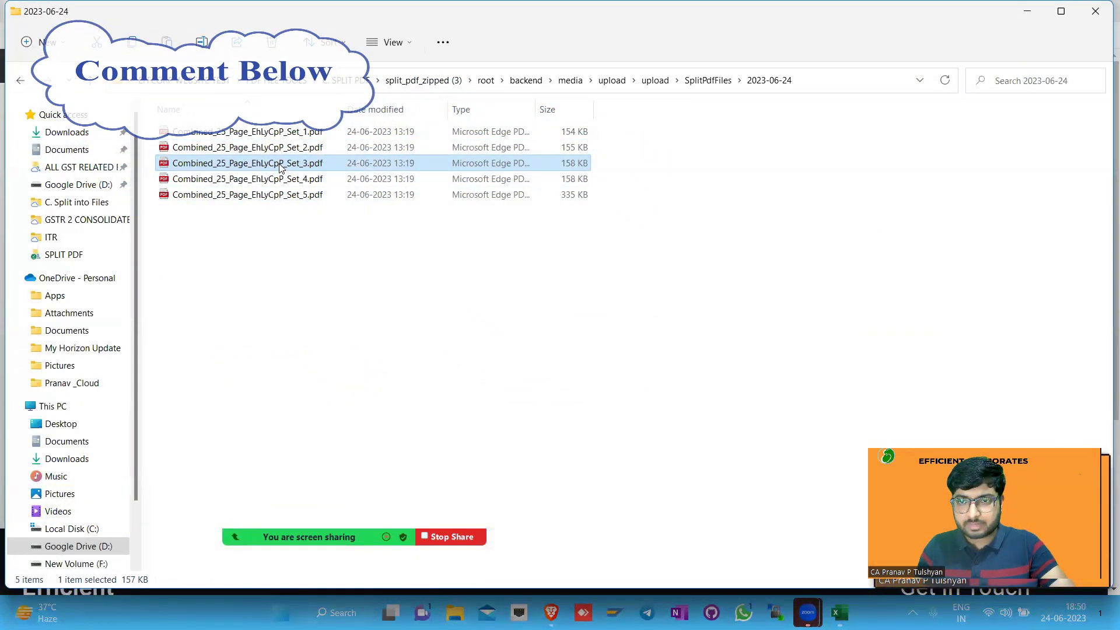
left_click(280, 183)
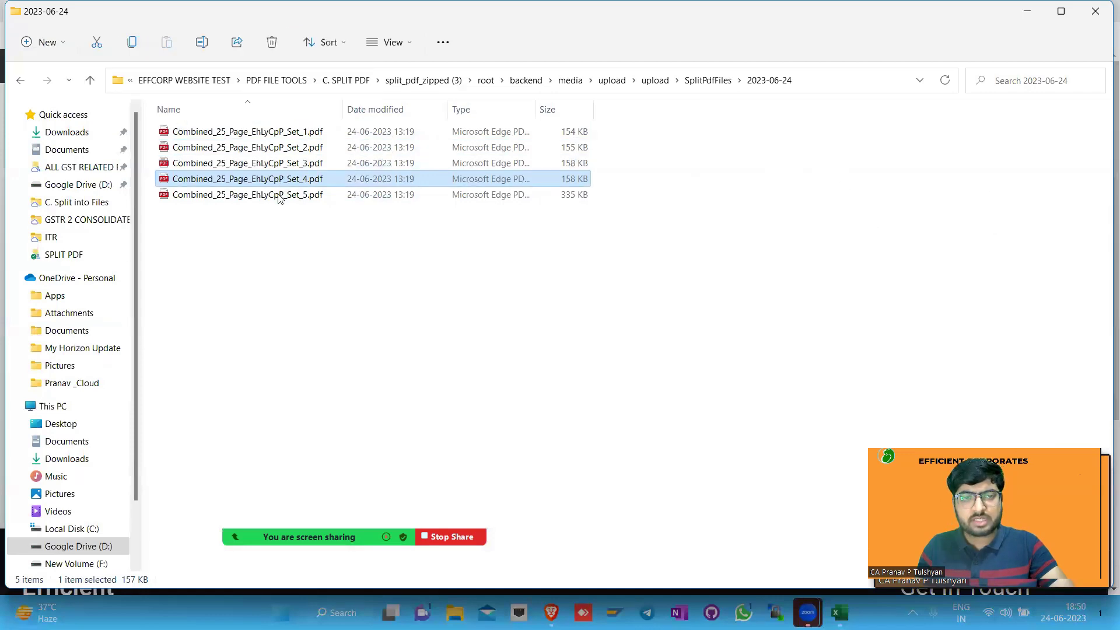
left_click(279, 196)
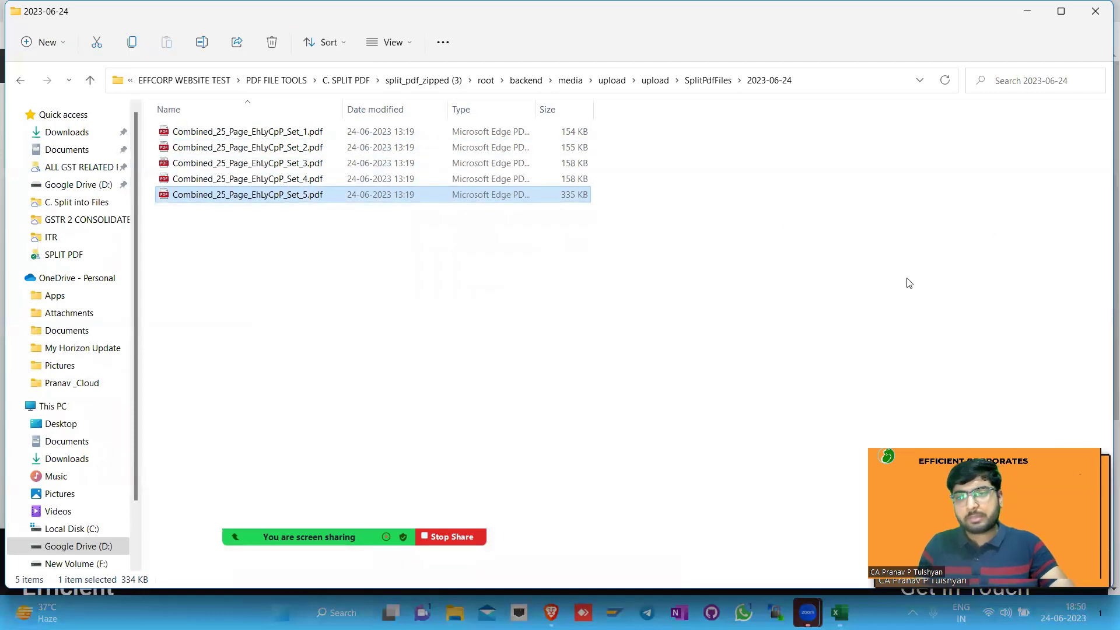
scroll(880, 265, "down", 5)
key("super+Tab")
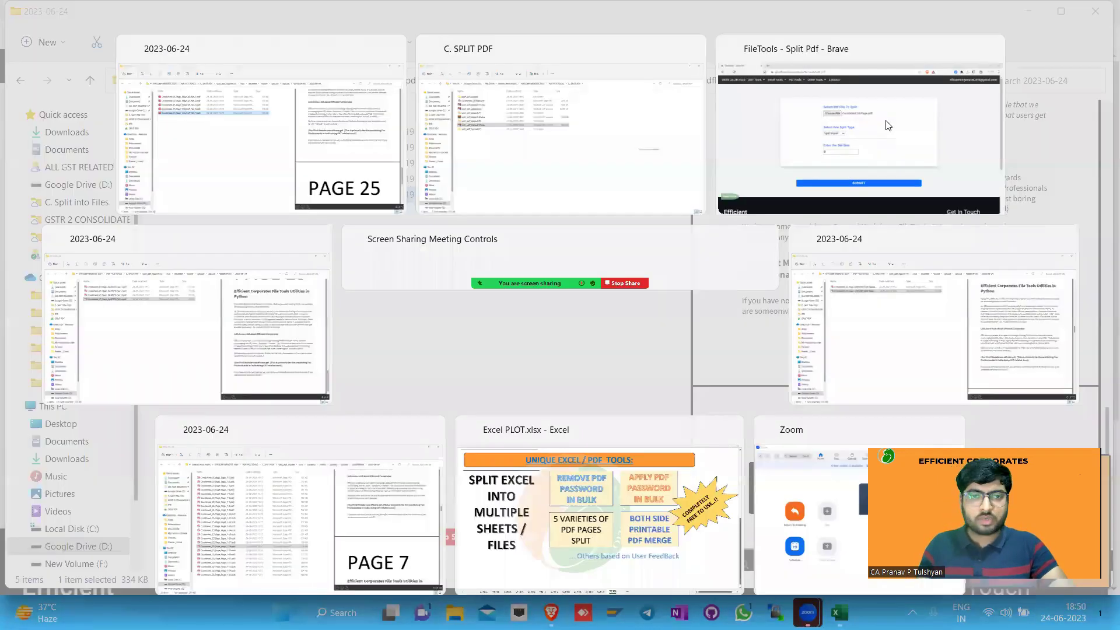
Send feedback with subject 'oTHER SPLIT' and details 'define the type of split'.
left_click(889, 126)
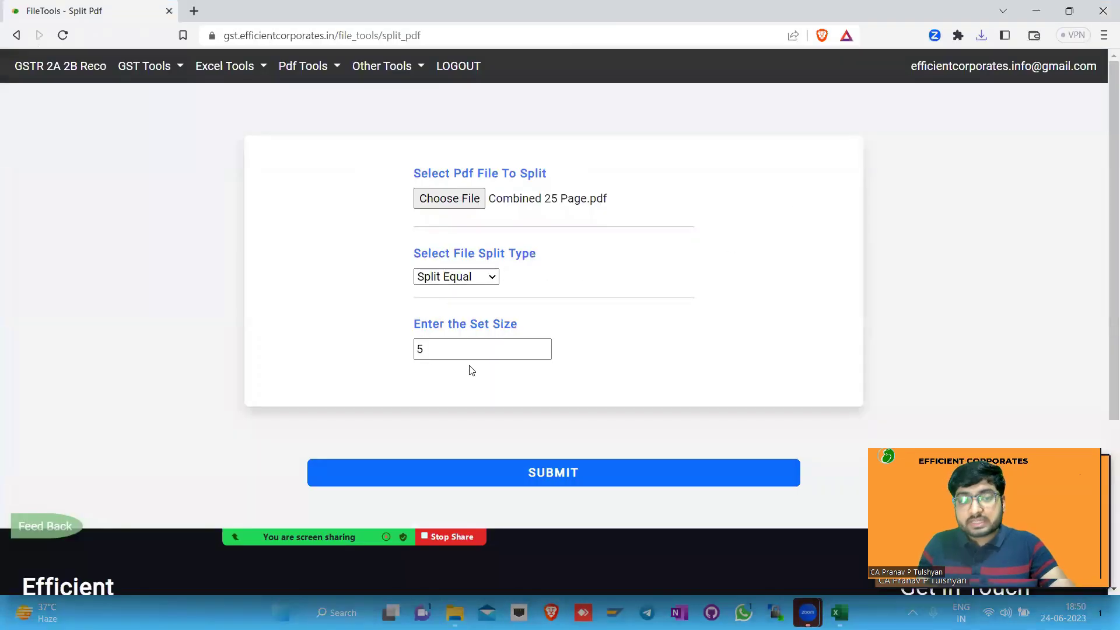
left_click(32, 526)
left_click(409, 153)
type("oTHER")
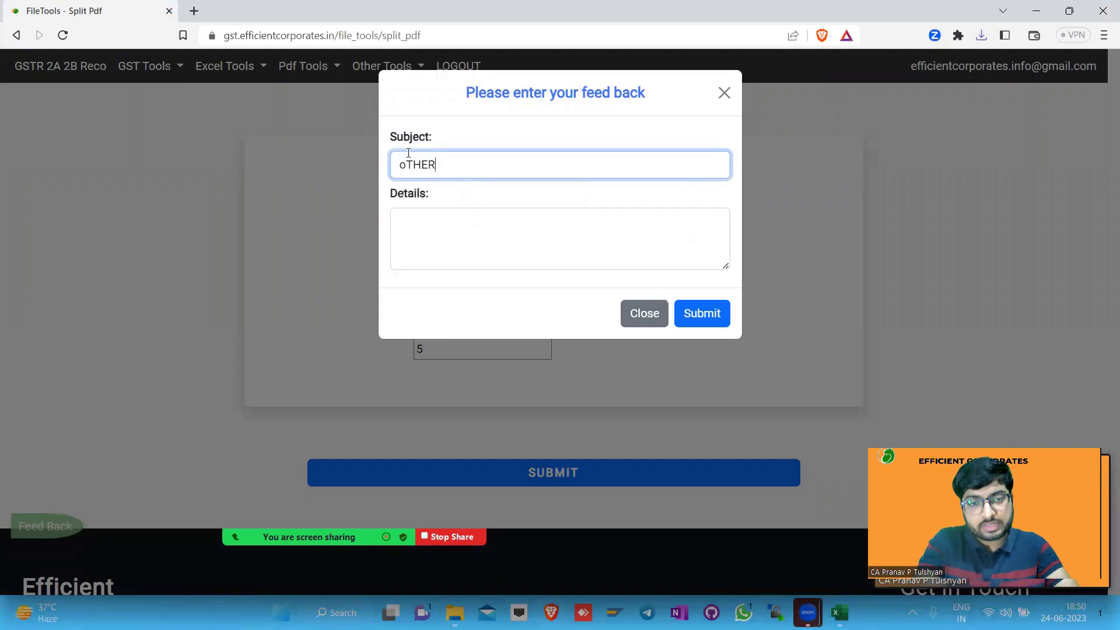
type(" SPLIT")
key("Tab")
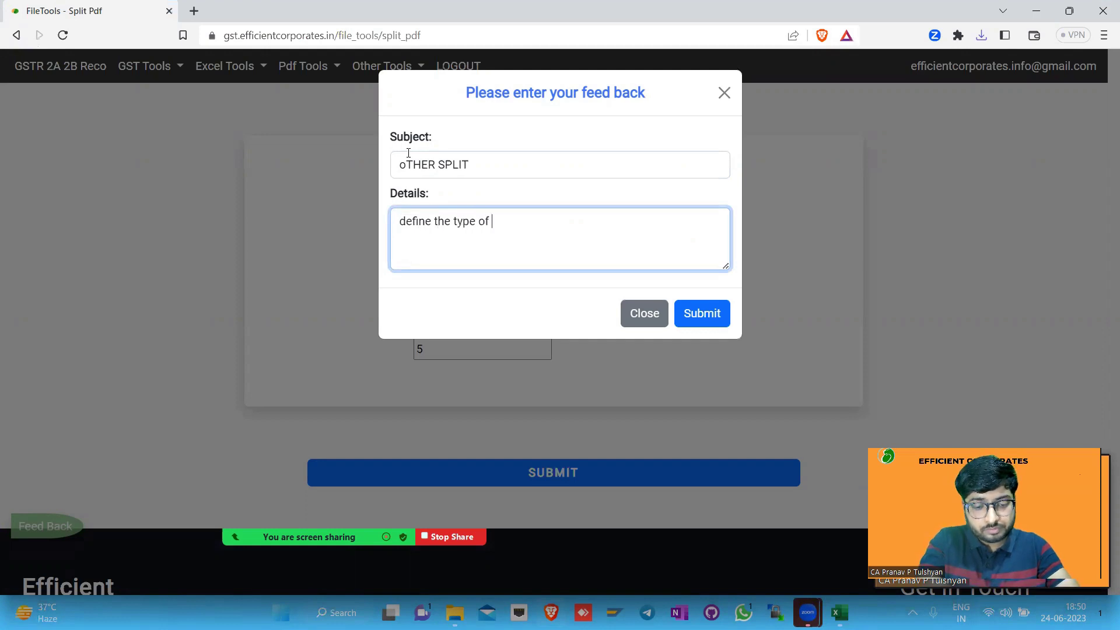
left_click(689, 318)
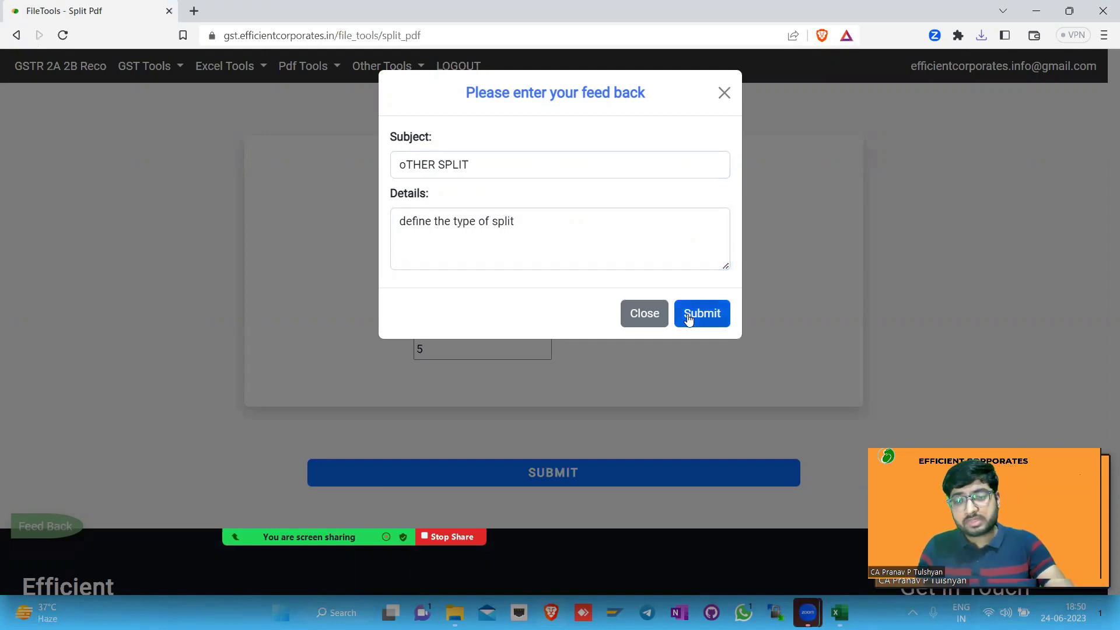
left_click(690, 115)
left_click(724, 94)
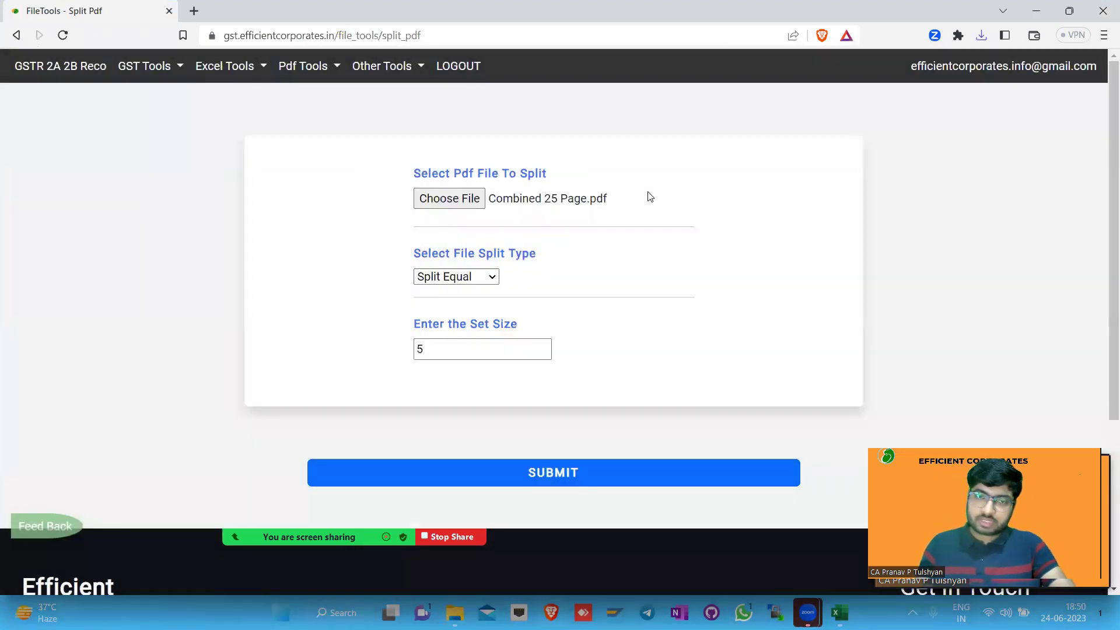
left_click(468, 274)
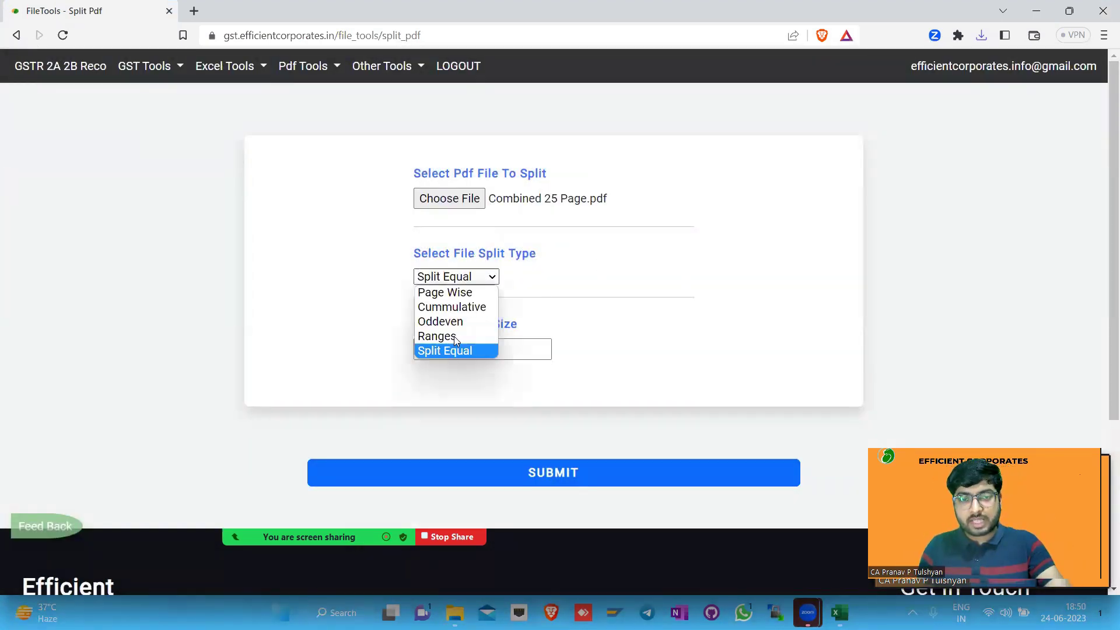
Leave Split Equal selected and switch to the Pdf Tools > Encrypt Pdf page.
left_click(350, 368)
left_click(303, 66)
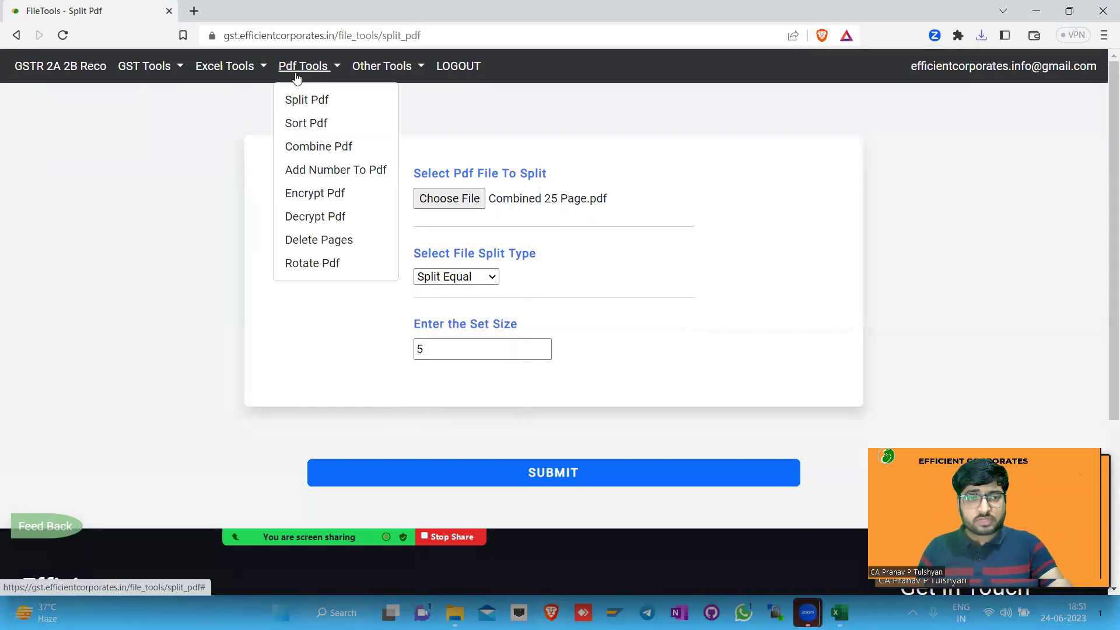
left_click(304, 200)
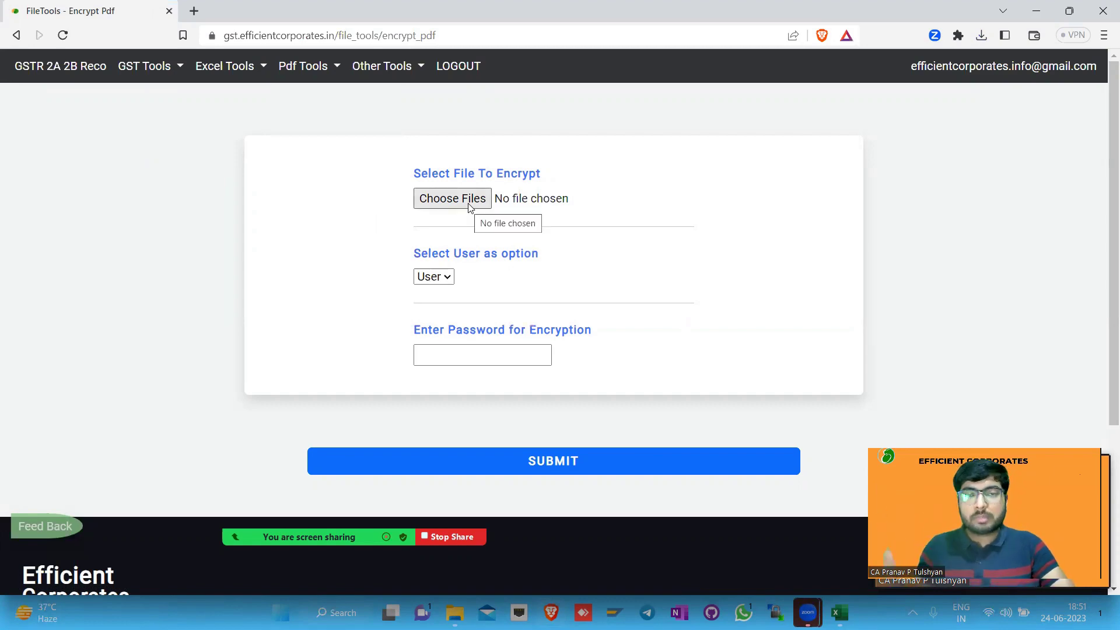
In File Explorer, open the A. ENCRYPT PDF folder and select the Reviewed_Pages files.
key("alt+Tab")
key("alt+Tab")
left_click(542, 80)
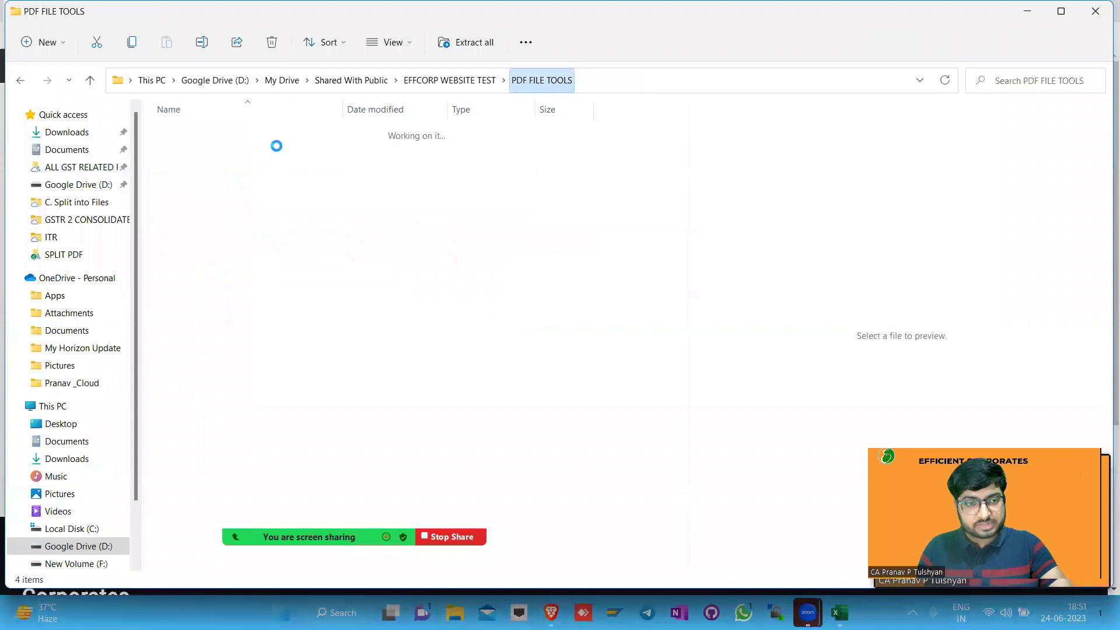
left_click(272, 138)
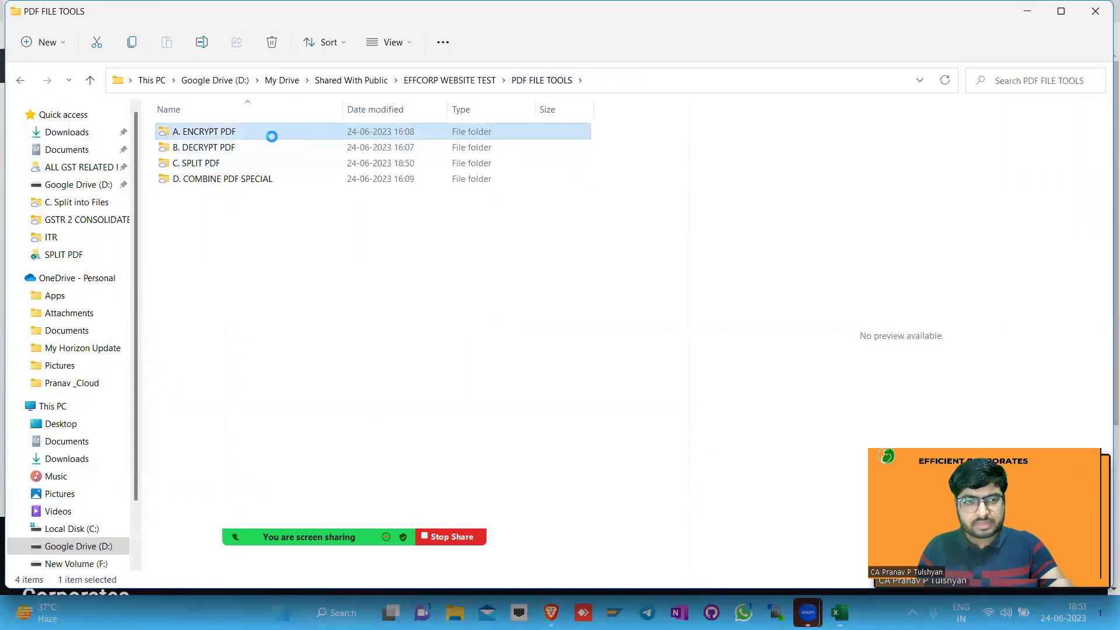
left_click_drag(220, 303, 689, 118)
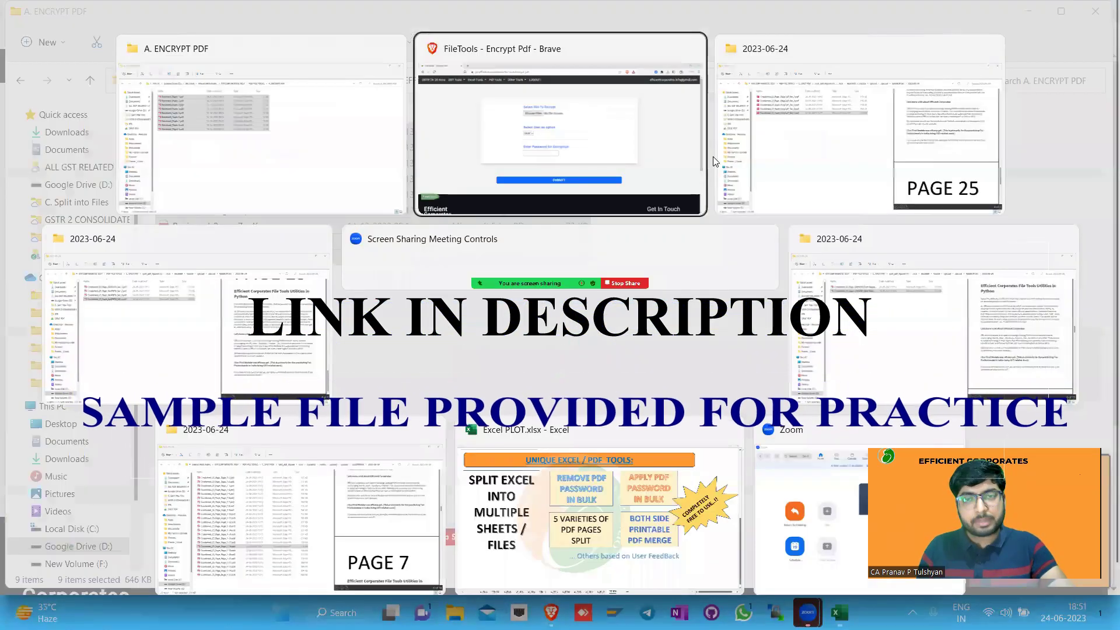
Choose all nine Reviewed_Pages PDFs from A. ENCRYPT PDF in the Encrypt Pdf file picker.
left_click(469, 203)
left_click(470, 202)
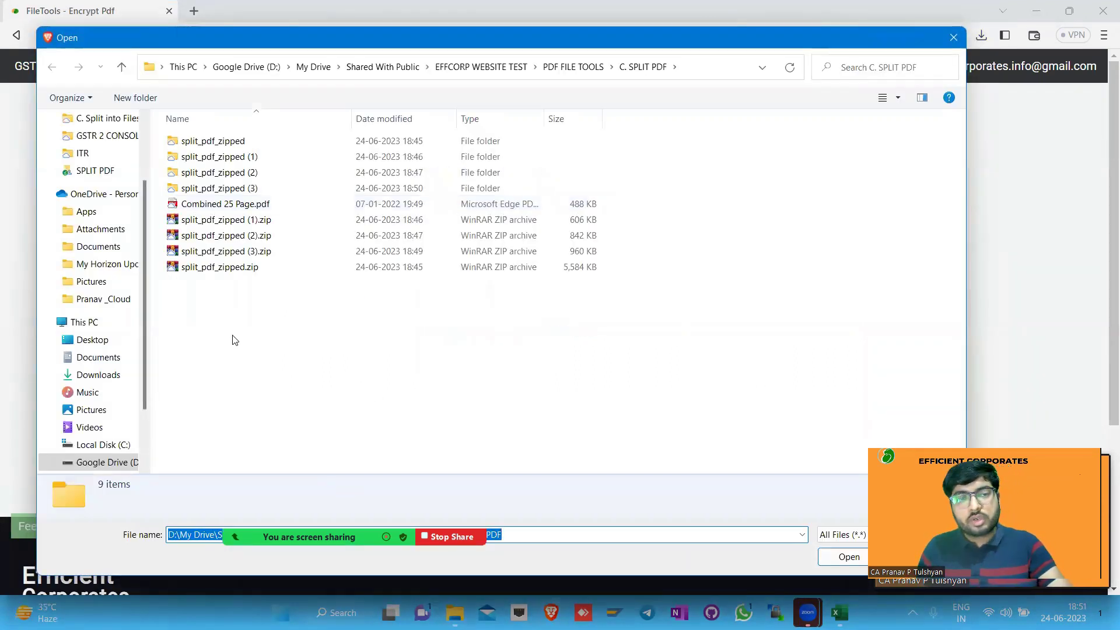
key("super+Tab")
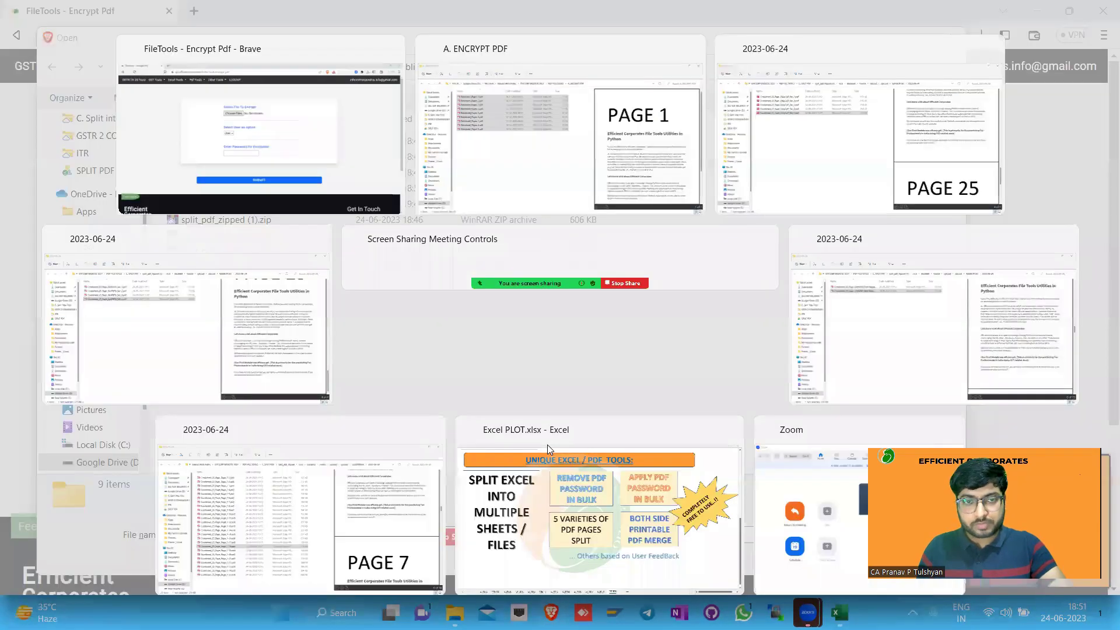
key("Right")
key("Return")
key("alt+Tab")
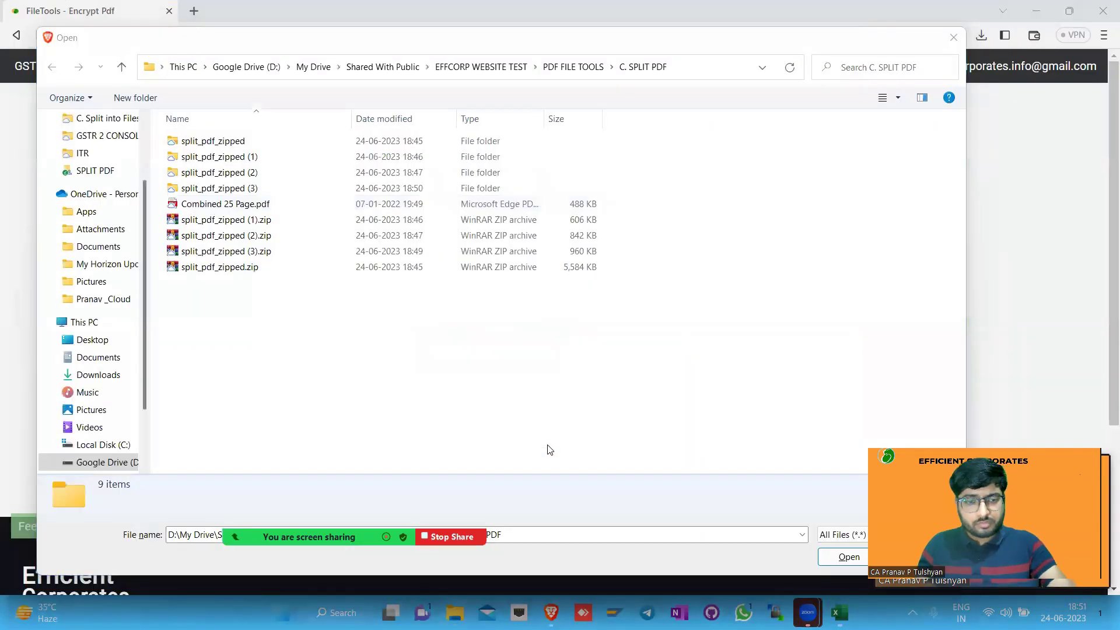
key("Return")
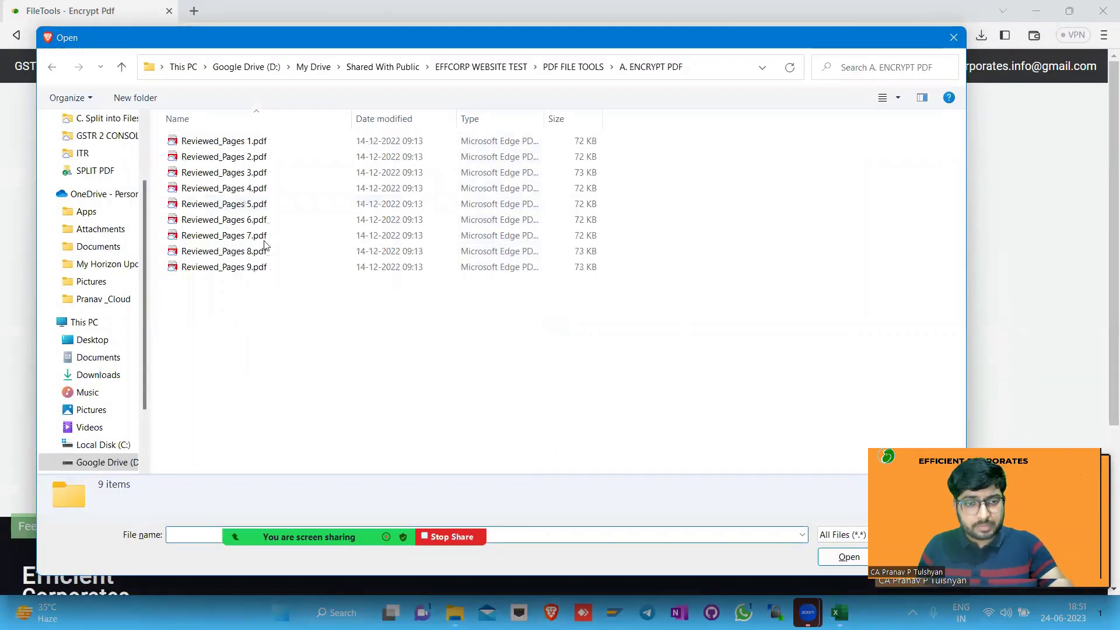
key("ctrl+a")
left_click(827, 564)
Keep User as the encryption option and move to the password field.
left_click(438, 280)
left_click(434, 355)
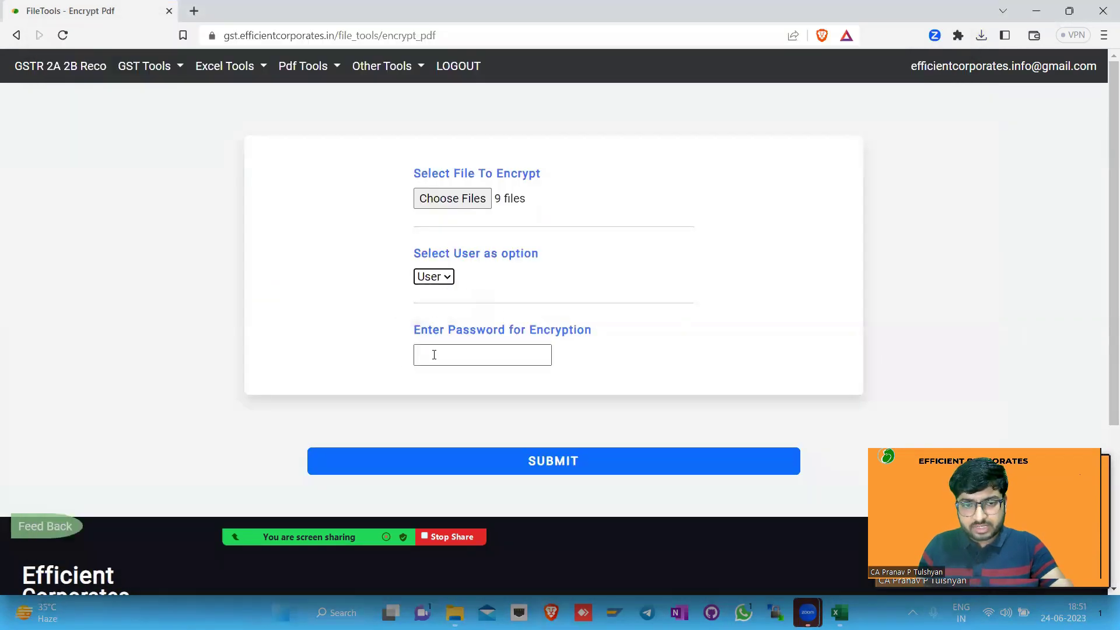
left_click(434, 355)
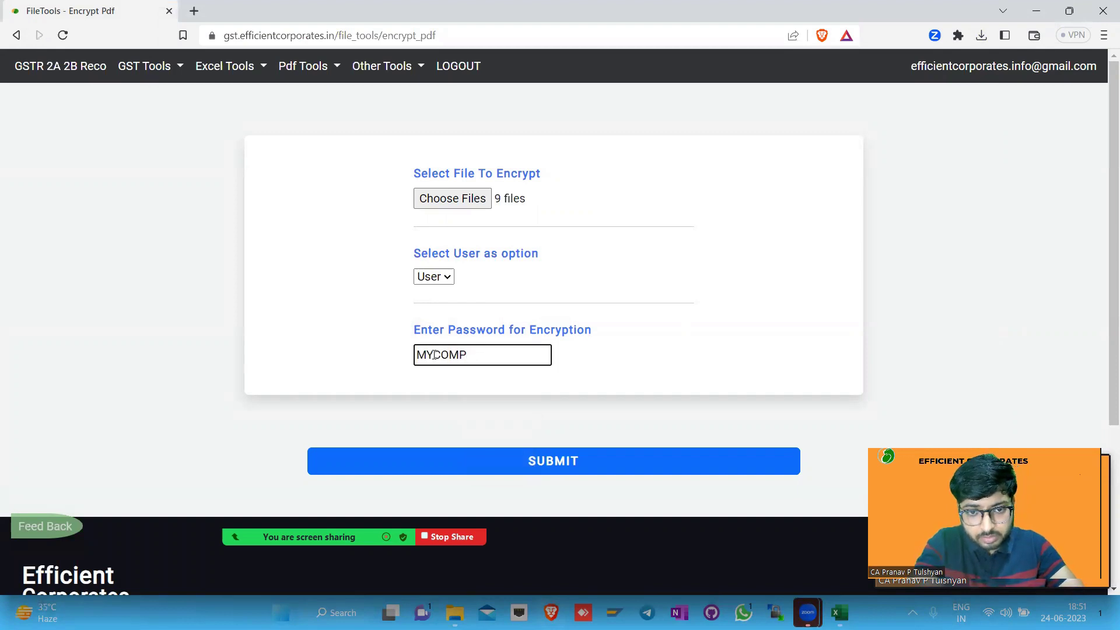
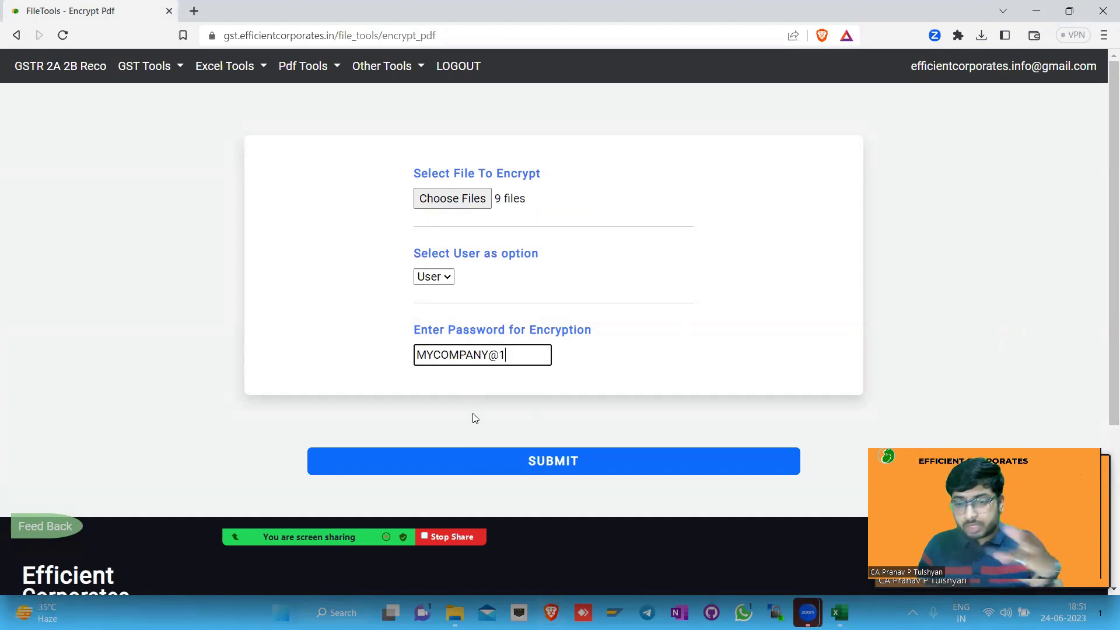
Encrypt the nine PDFs with the entered password and save encrypt_pdf_zipped.zip to A. ENCRYPT PDF.
left_click(447, 470)
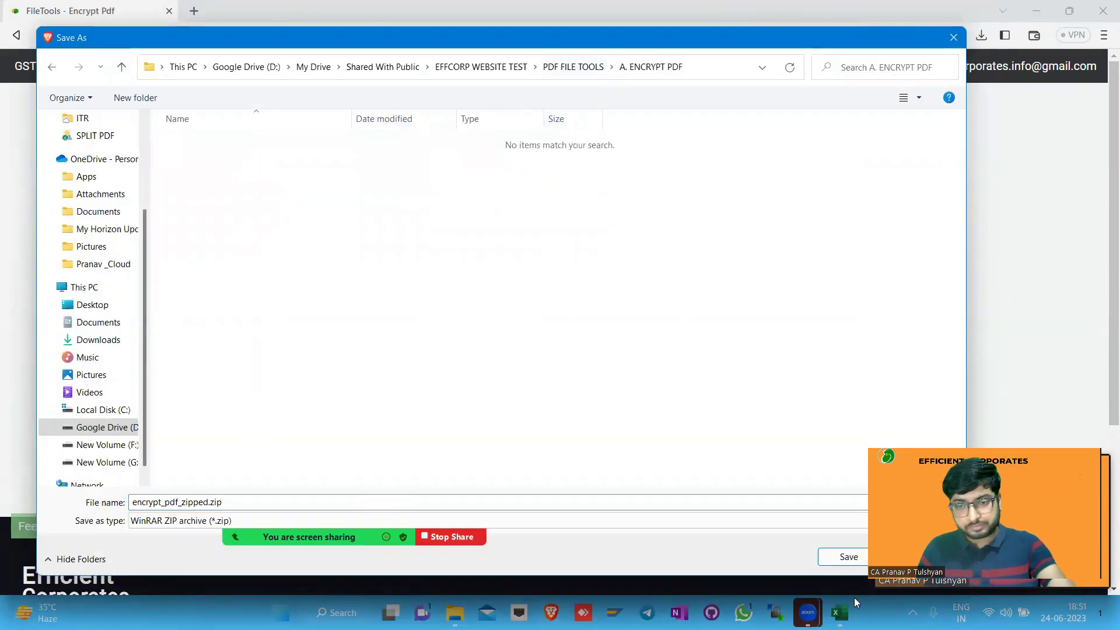
key("Return")
left_click(945, 68)
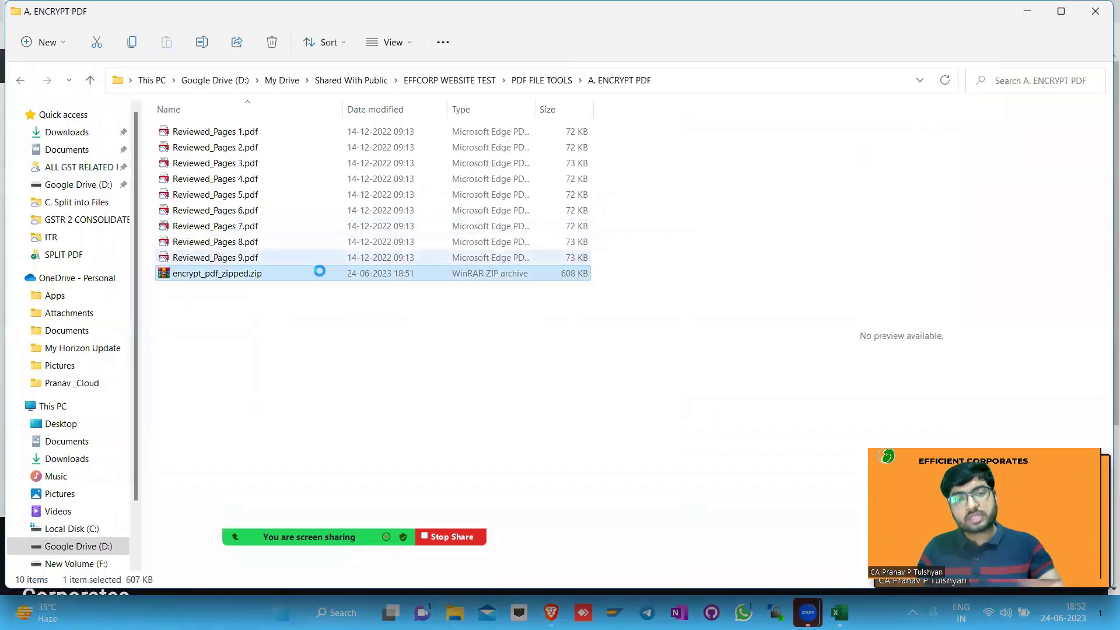
key("alt+Tab")
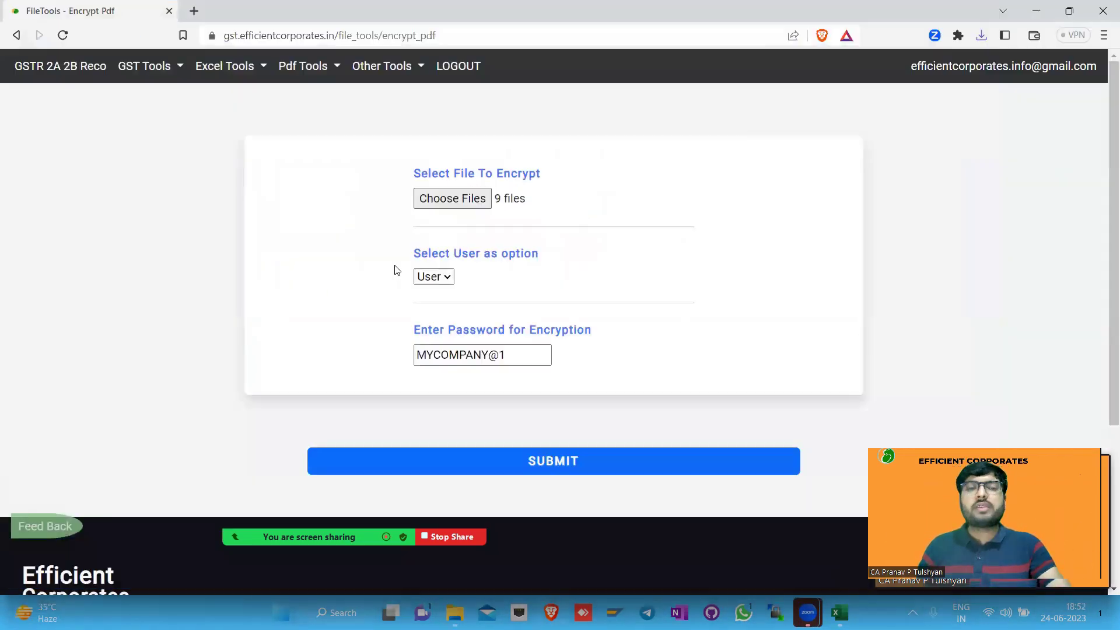
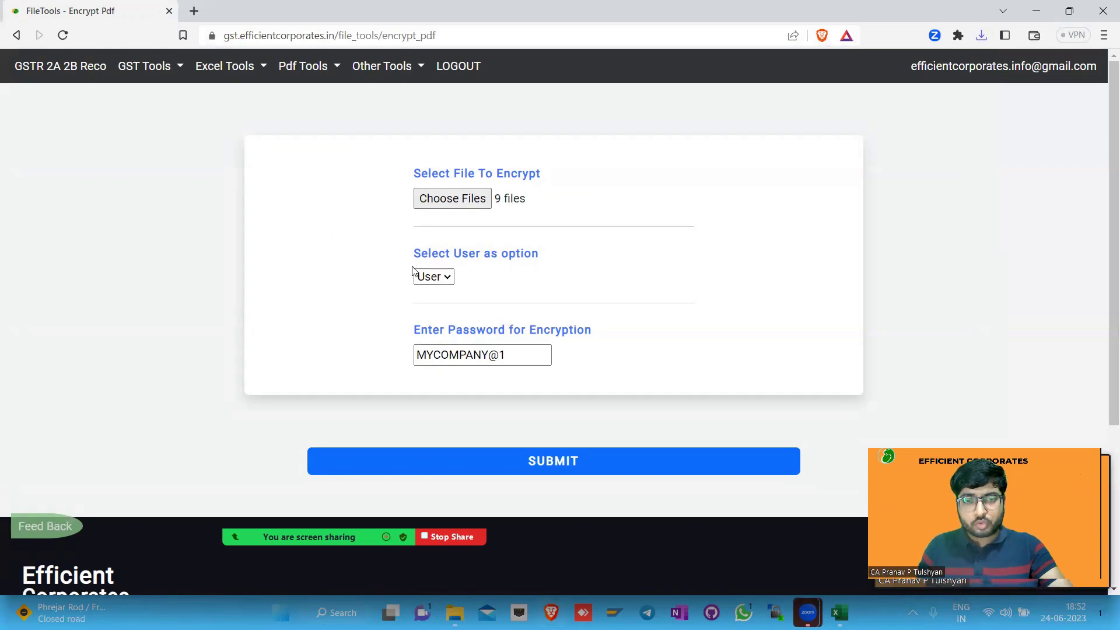
Extract the downloaded encrypt_pdf_zipped.zip archive in place.
key("super+Tab")
key("Return")
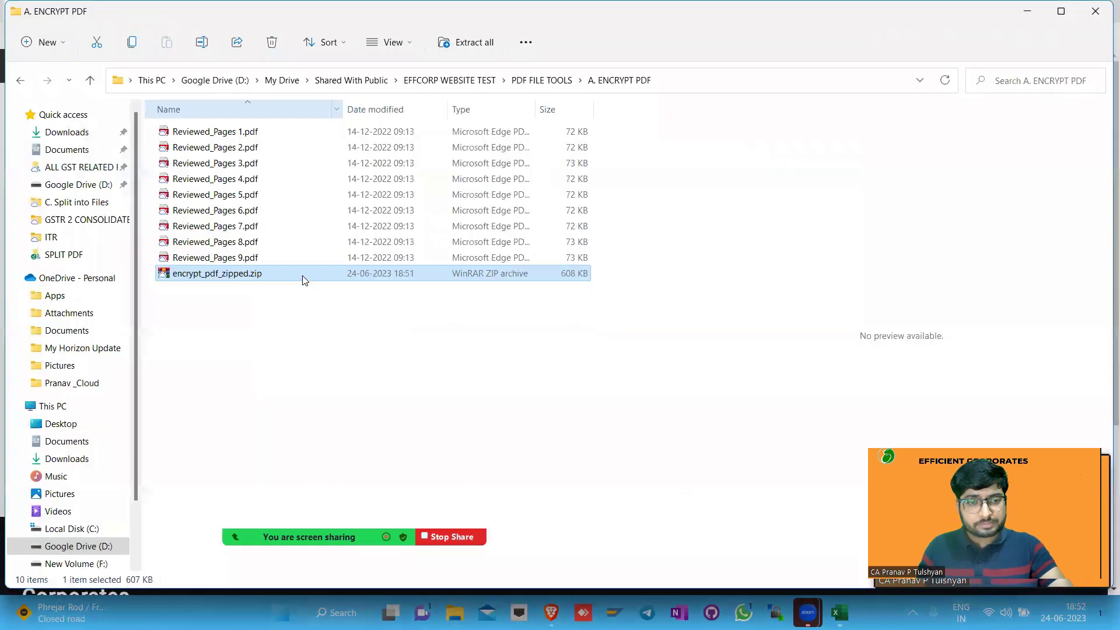
key("Return")
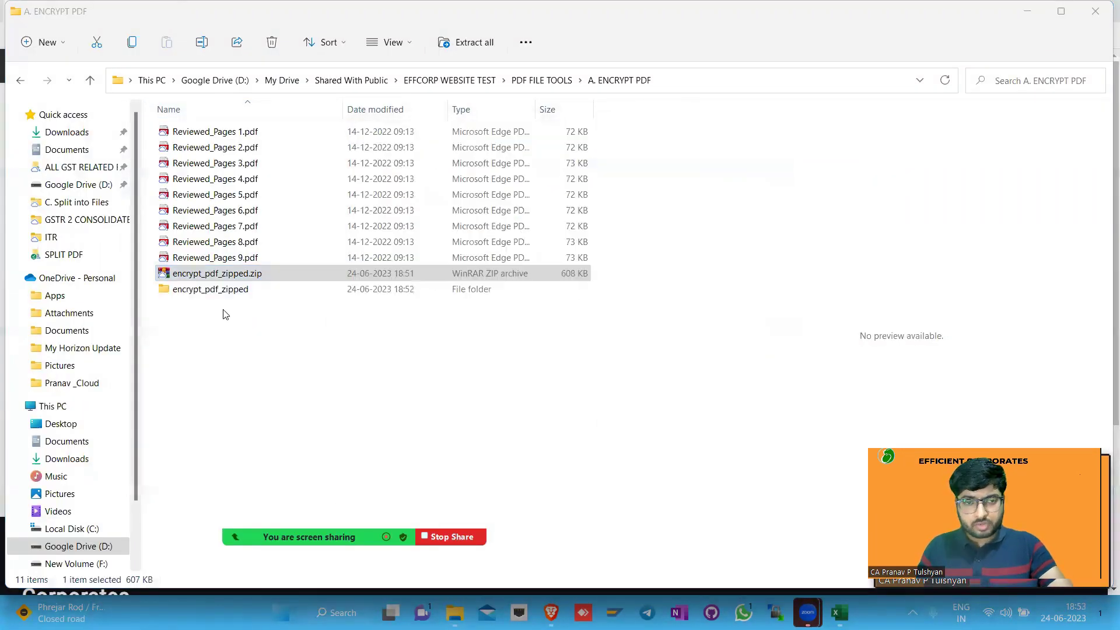
Drill down to EncryptPdfFile > 2023-06-24 and open the first encrypted PDF.
double_click(225, 129)
double_click(226, 129)
double_click(226, 132)
double_click(226, 131)
double_click(226, 132)
double_click(227, 133)
double_click(239, 132)
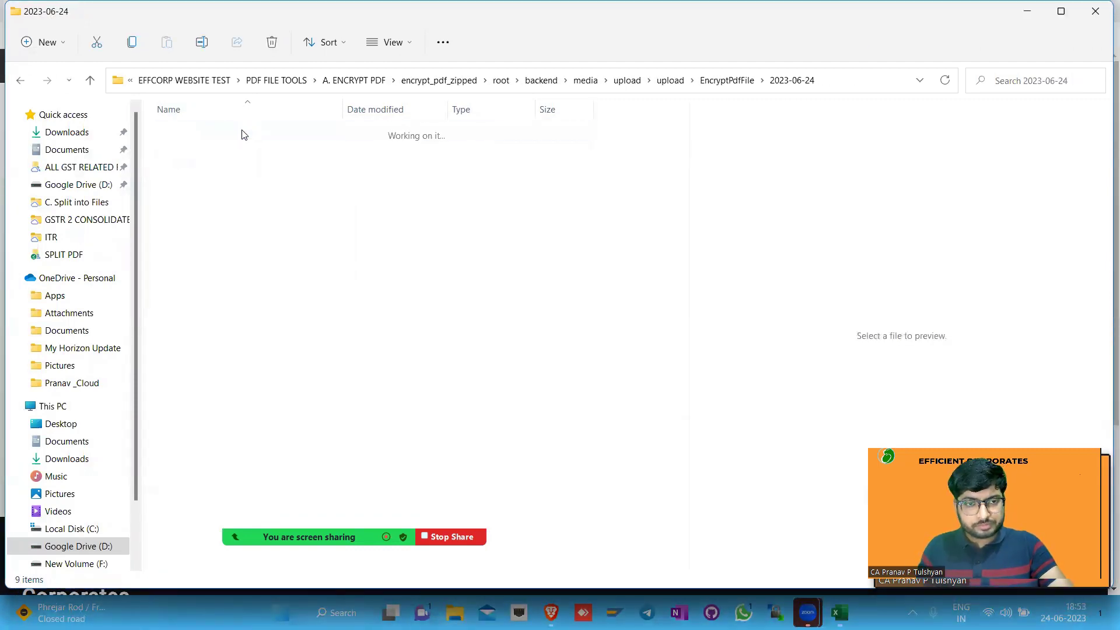
double_click(245, 133)
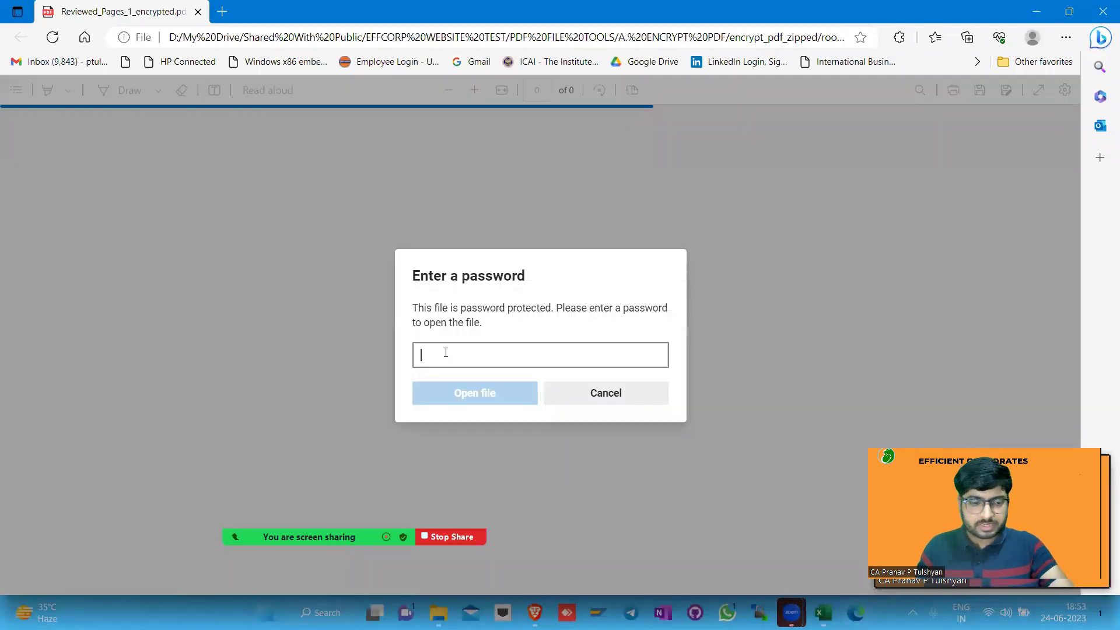
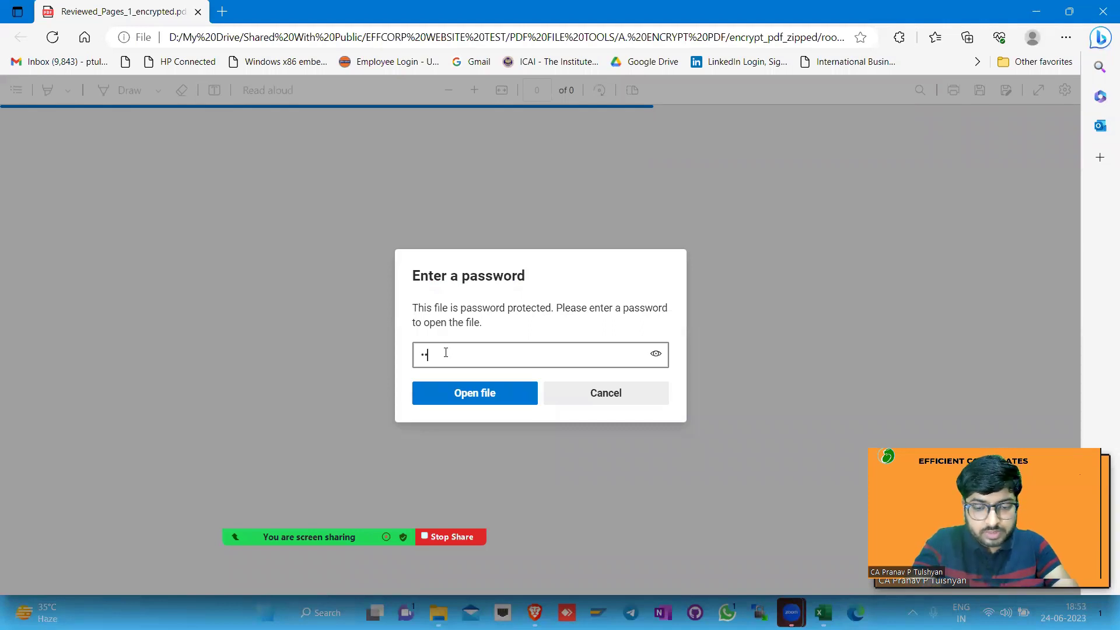
Try two guessed passwords on the encrypted PDF's password prompt.
key("Return")
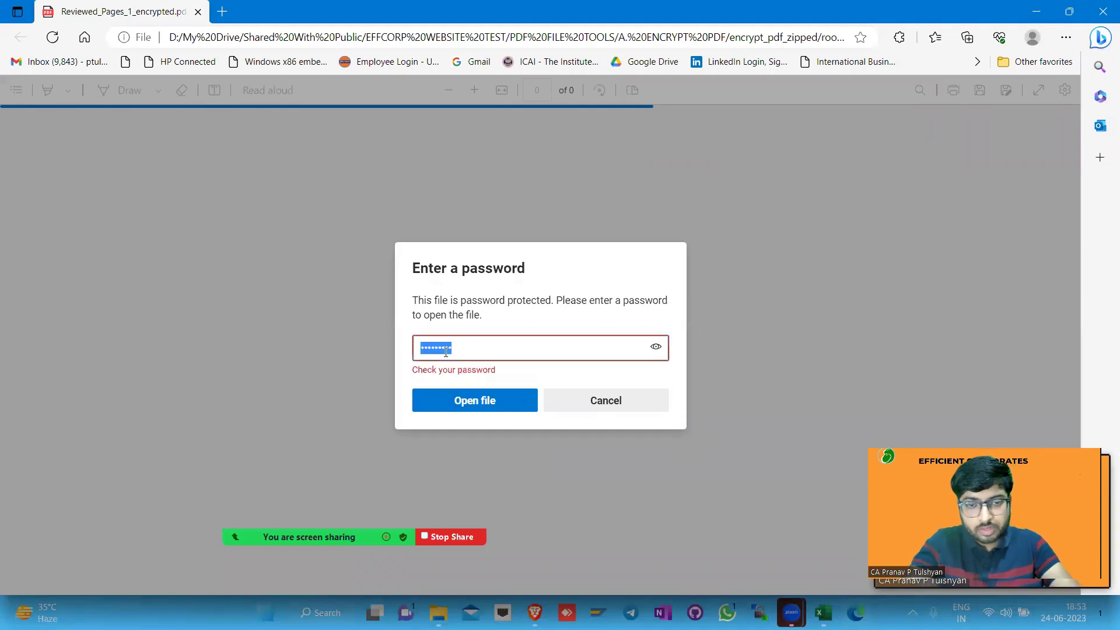
left_click(656, 347)
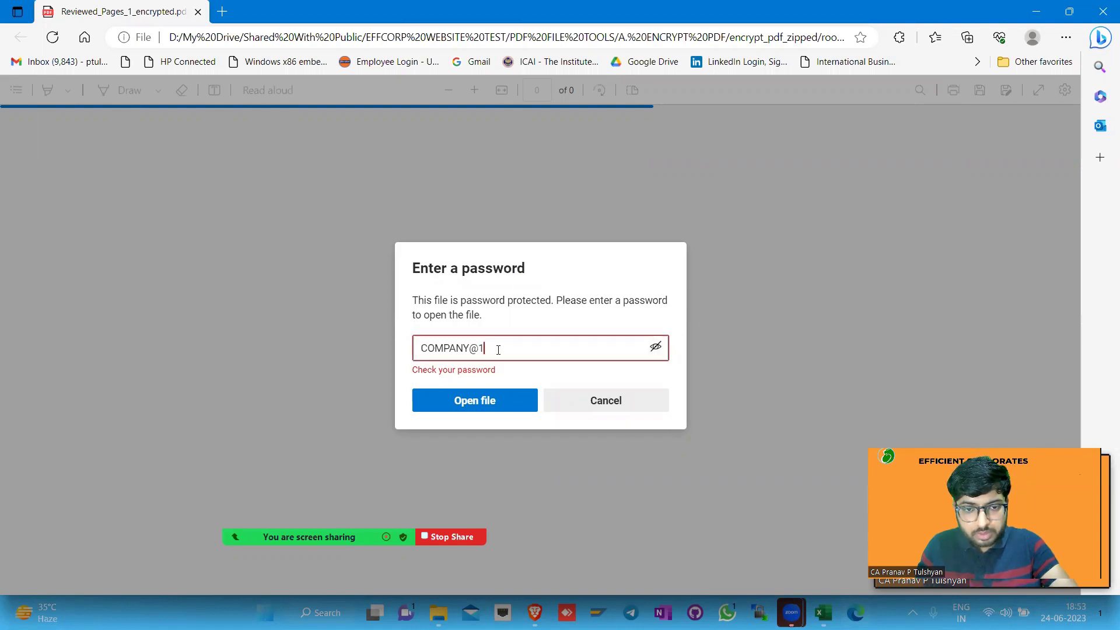
left_click(486, 403)
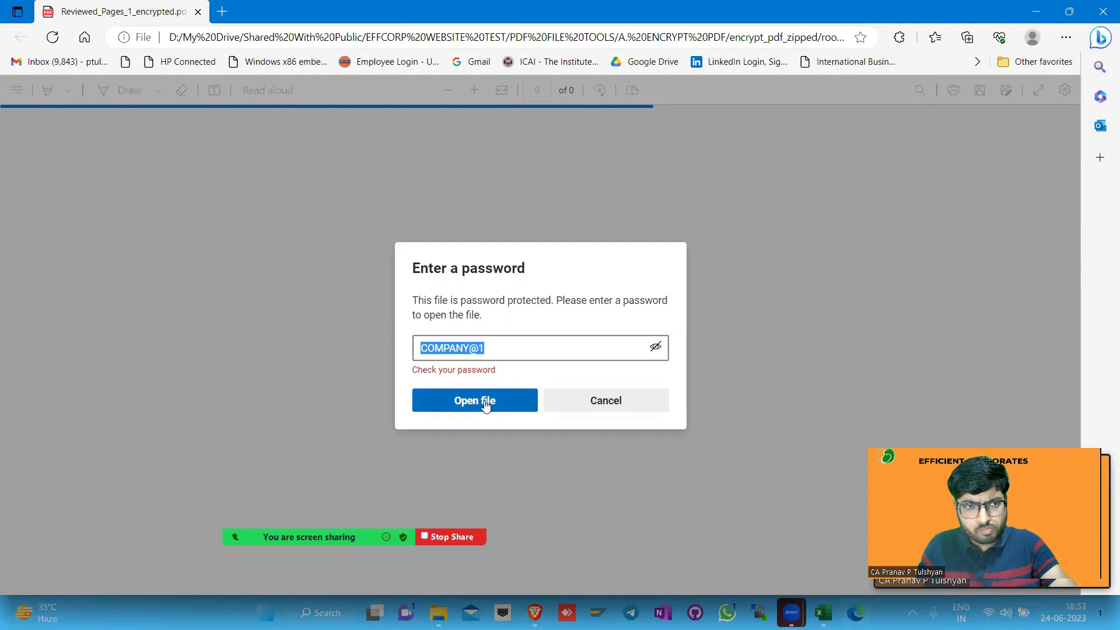
Copy the real encryption password from FileTools and unlock the PDF with it.
key("alt+Tab")
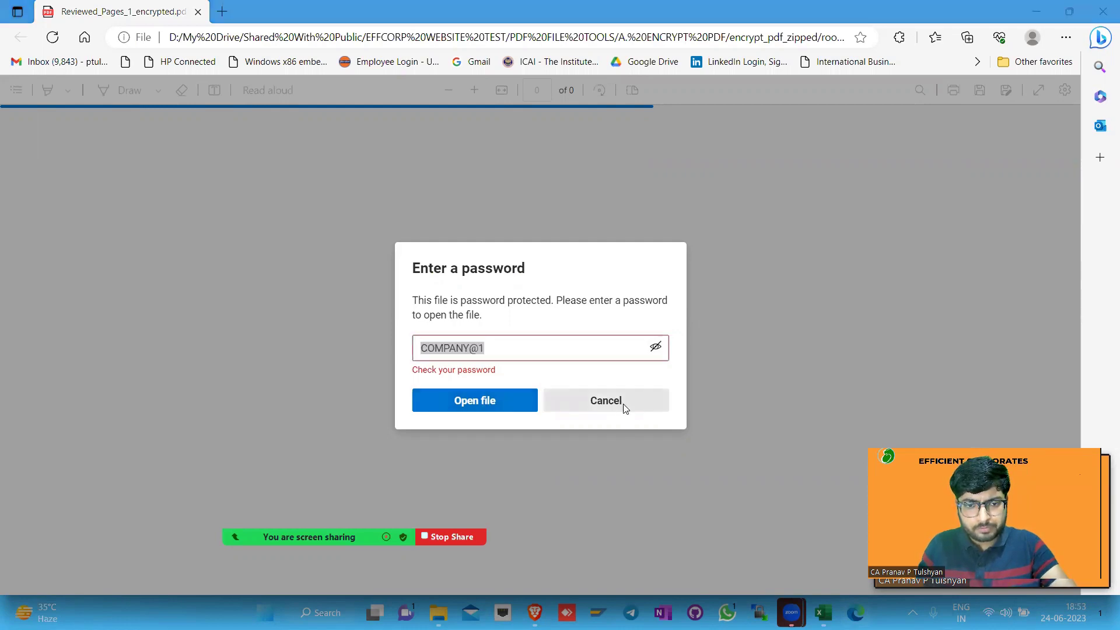
key("alt+Tab")
key("alt+Tab")
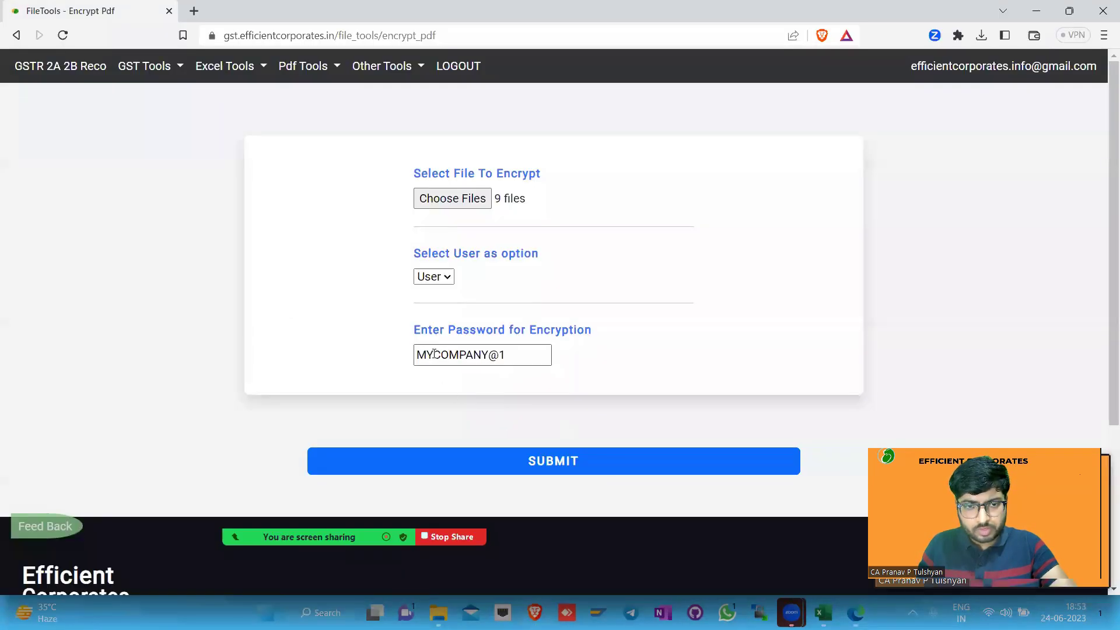
mouse_move(418, 354)
left_mouse_down()
mouse_move(505, 354)
mouse_move(400, 359)
left_mouse_up()
key("ctrl+c")
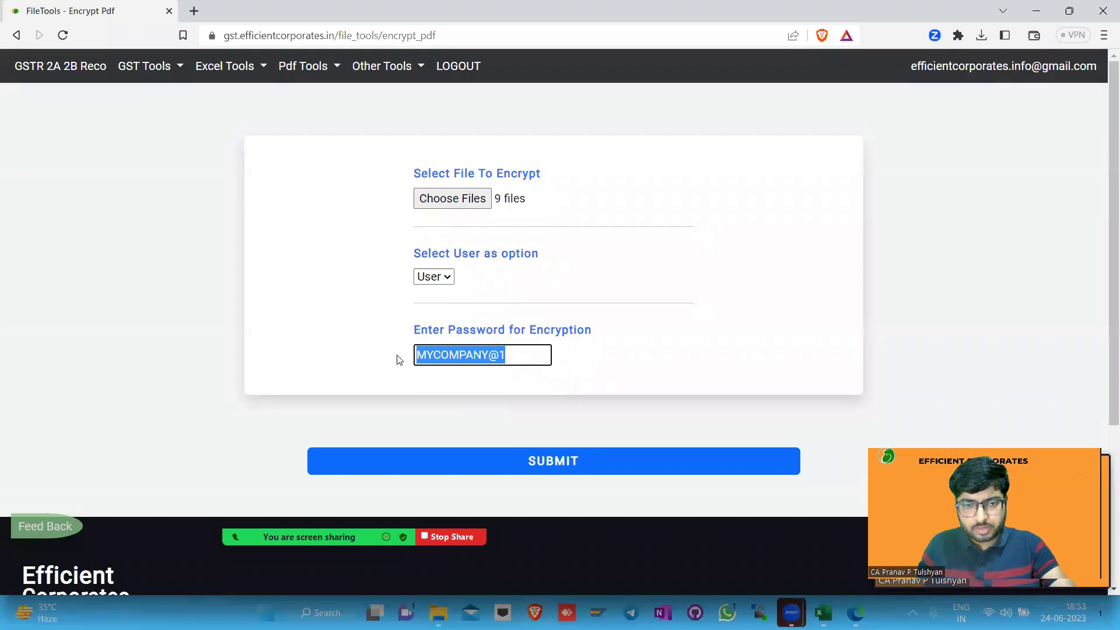
key("alt+Tab")
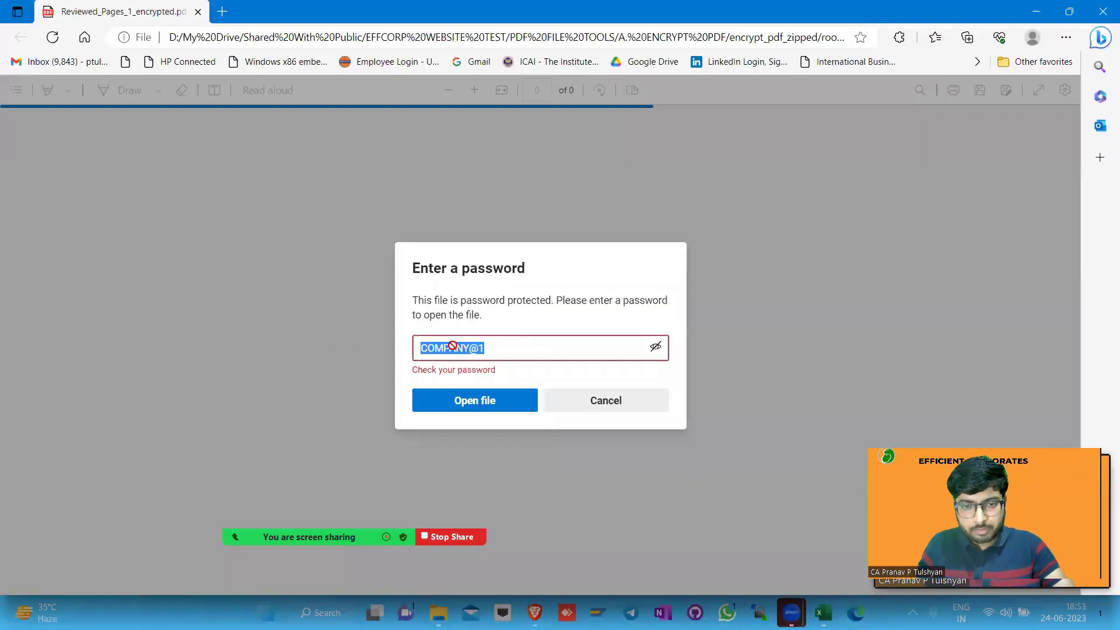
key("ctrl+v")
left_click(498, 388)
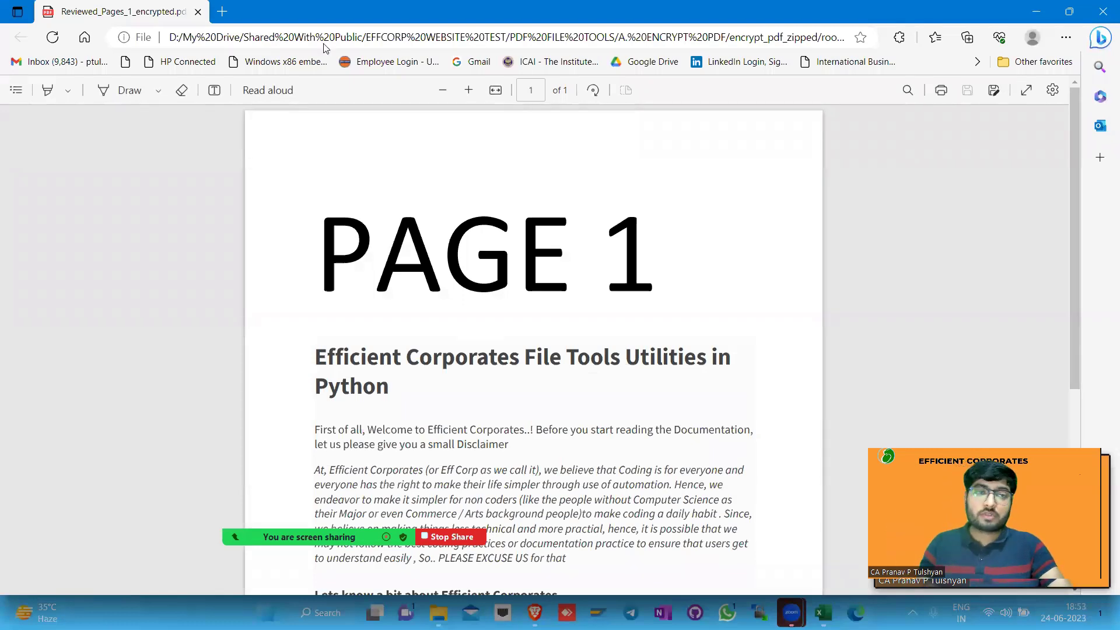
Select and copy all nine Reviewed_Pages encrypted PDFs.
key("alt+Tab")
key("alt+Tab")
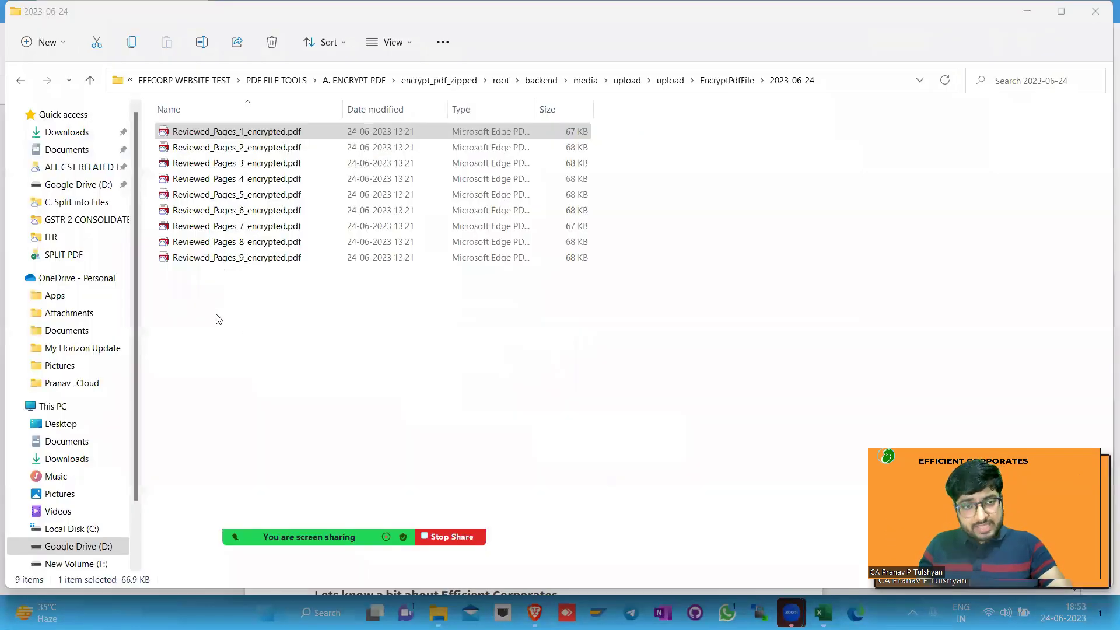
left_click_drag(217, 317, 296, 134)
key("ctrl+c")
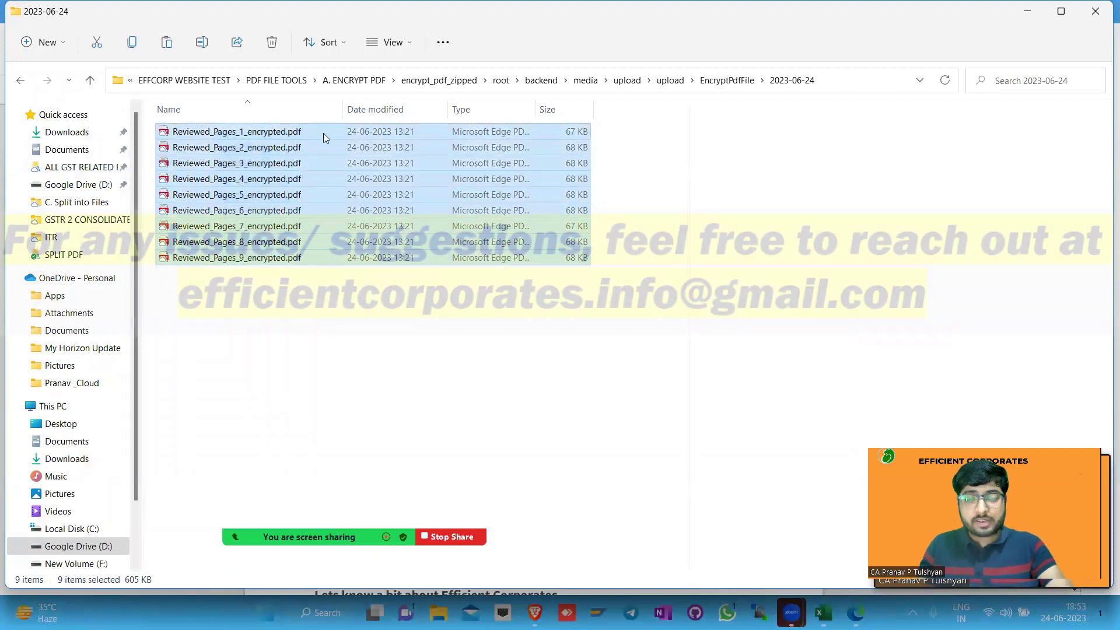
Put the copies in PDF FILE TOOLS > B. DECRYPT PDF and return to the FileTools page.
left_click(726, 82)
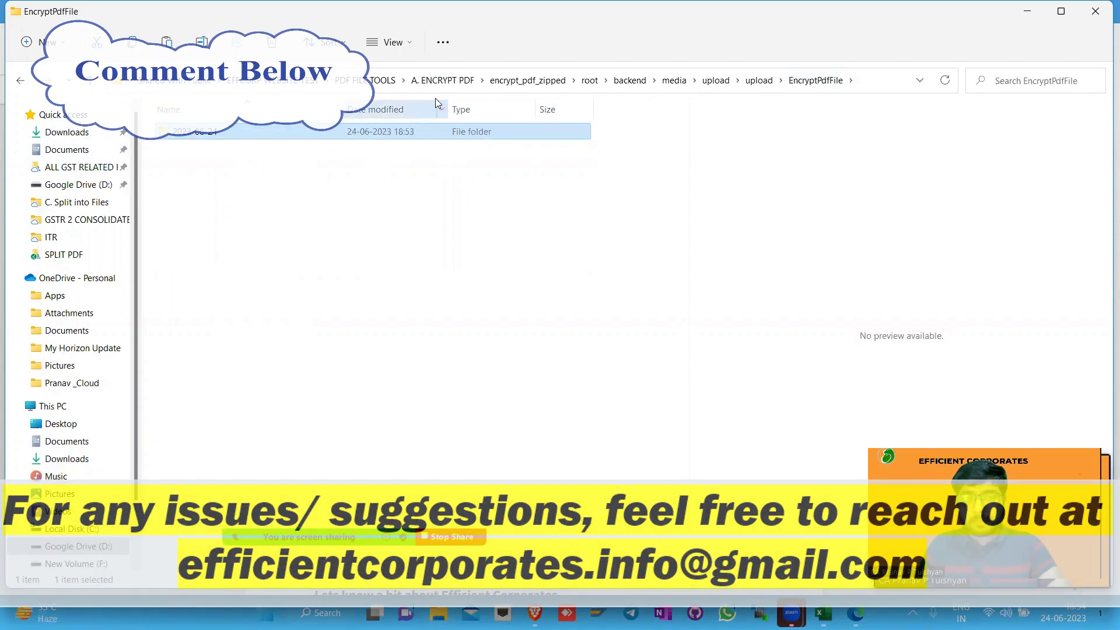
left_click(373, 81)
double_click(254, 154)
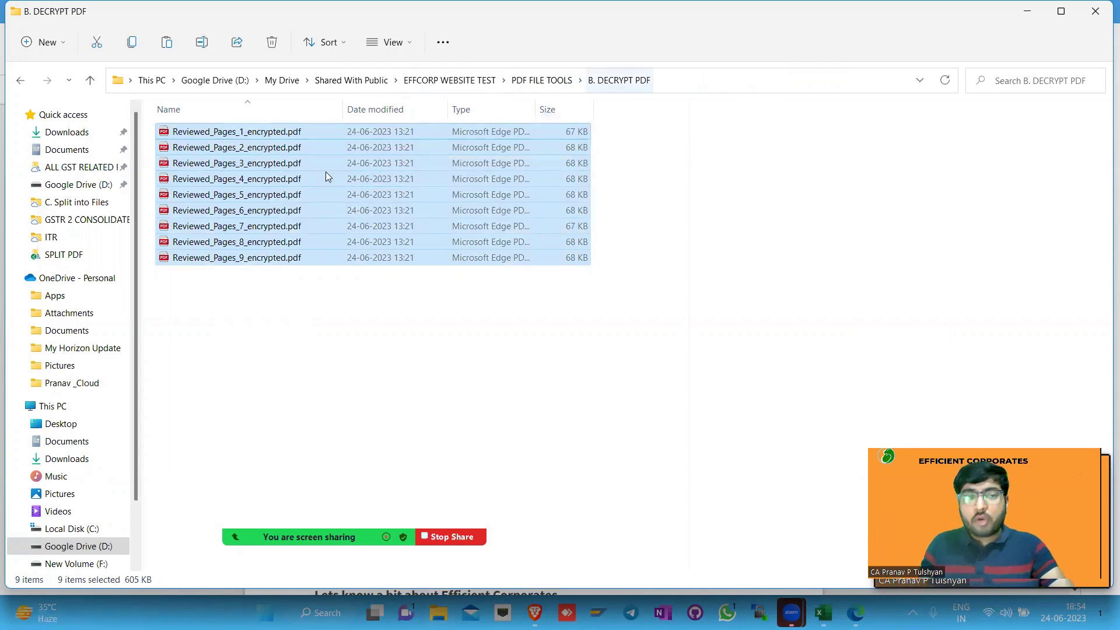
key("alt+Tab")
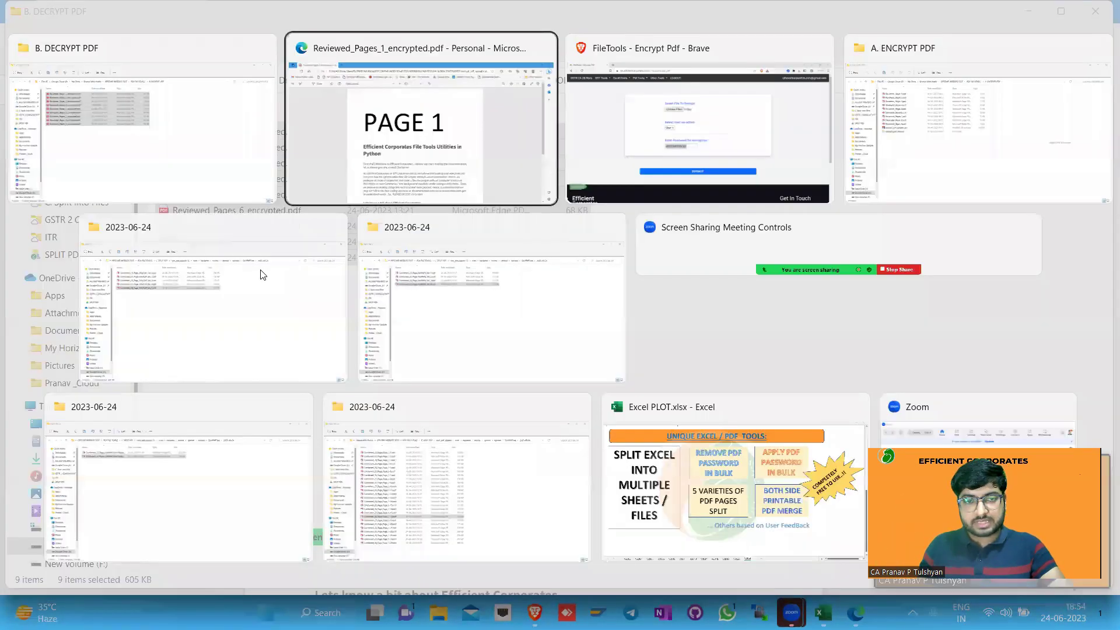
key("alt+shift+Tab")
key("alt+Tab")
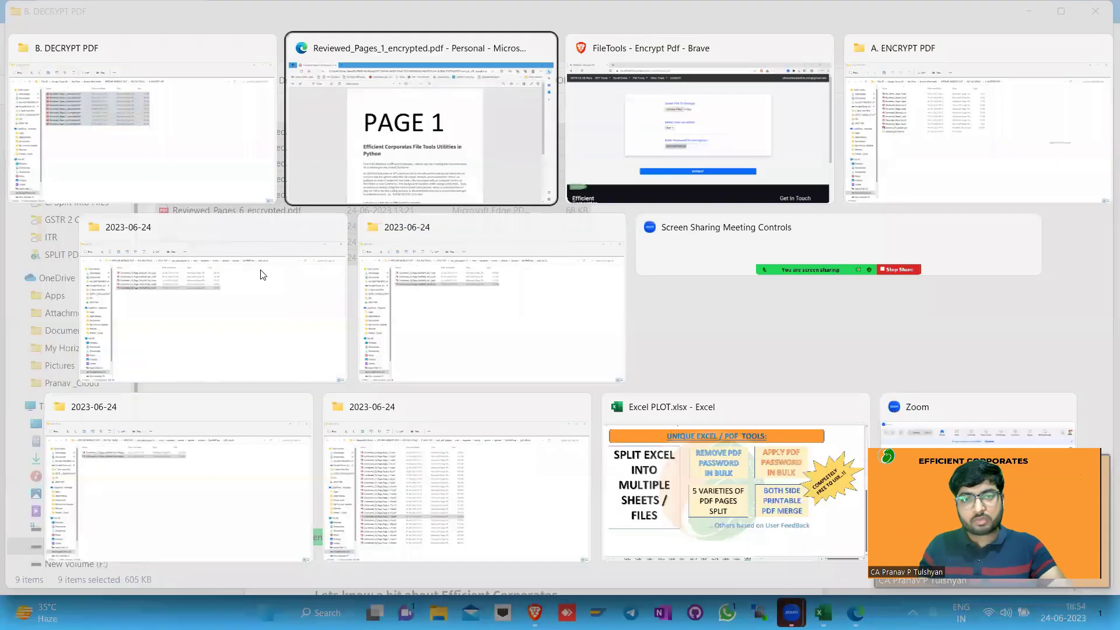
key("alt+Tab")
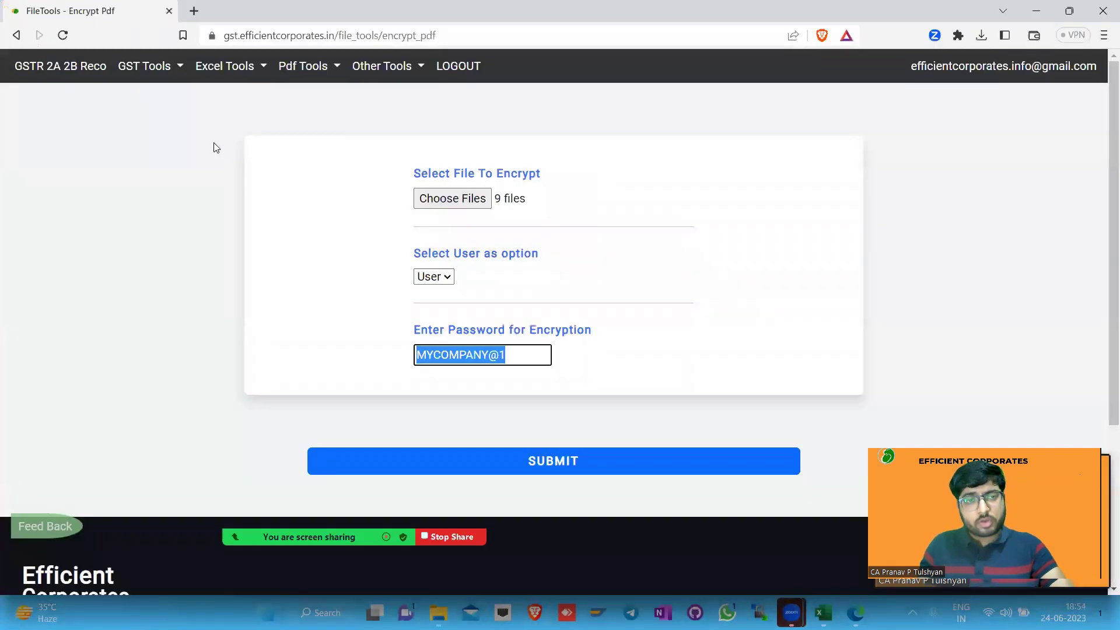
On the Decrypt Pdf tool, upload the nine encrypted PDFs from B. DECRYPT PDF.
left_click(303, 66)
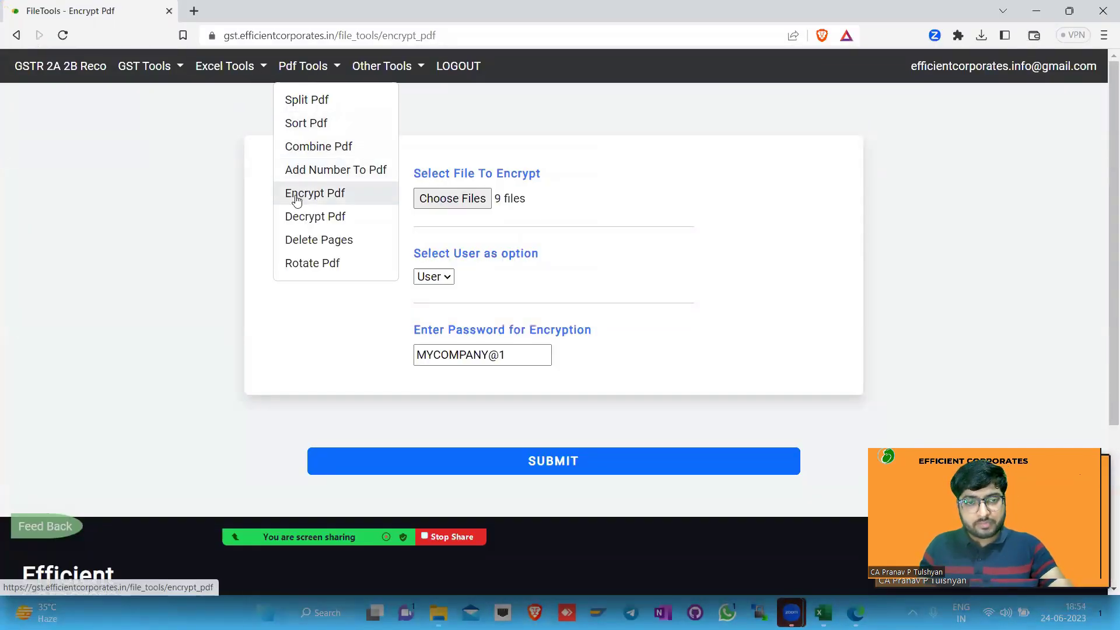
left_click(297, 220)
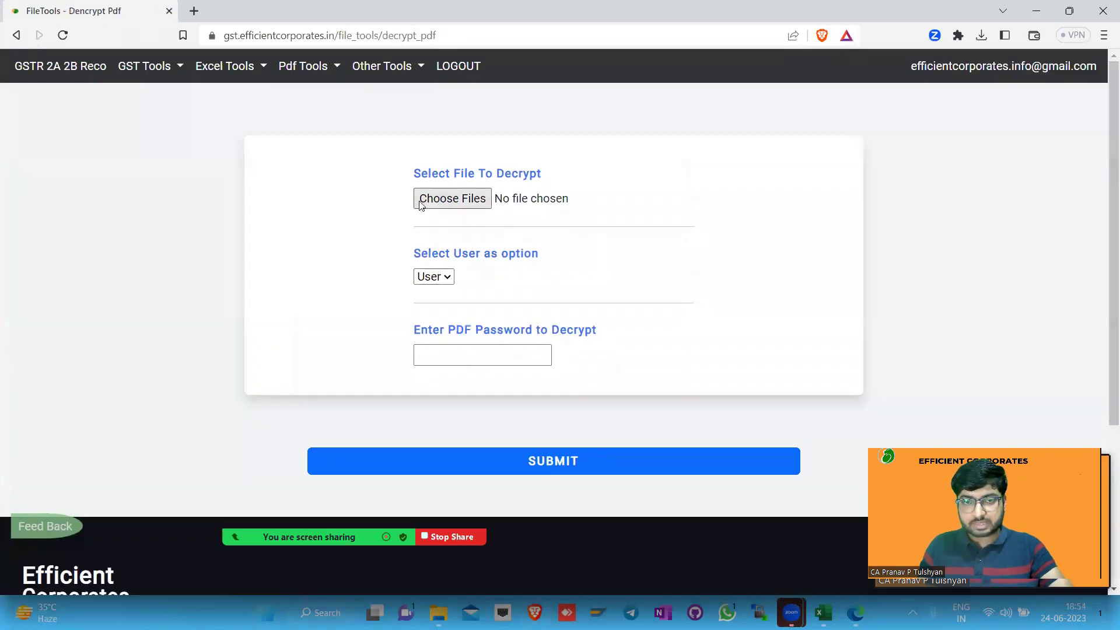
left_click(444, 197)
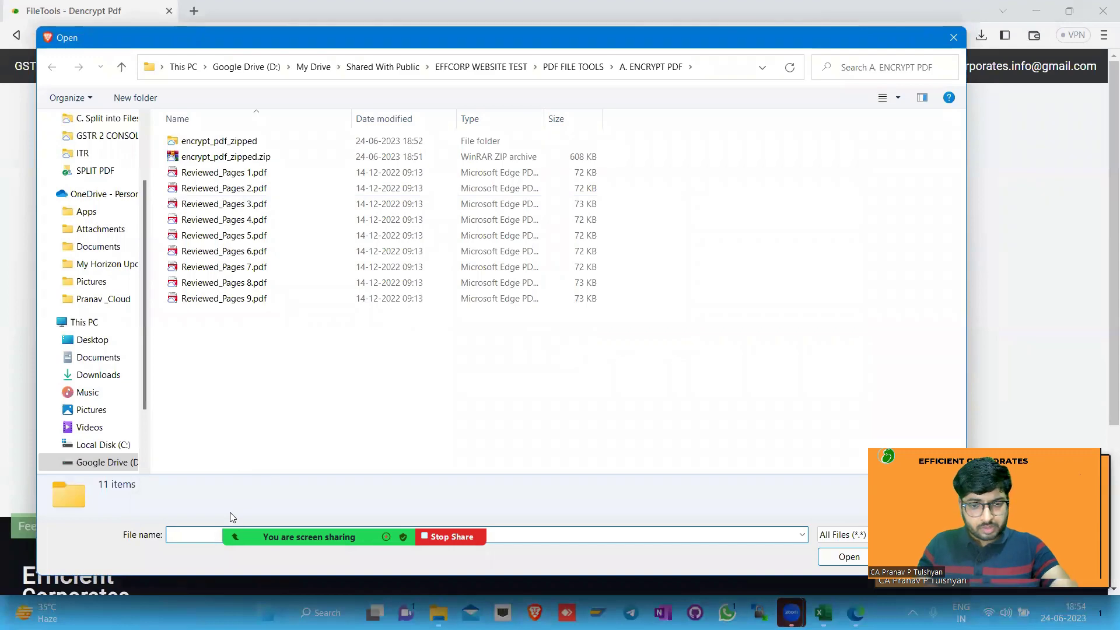
key("ctrl+v")
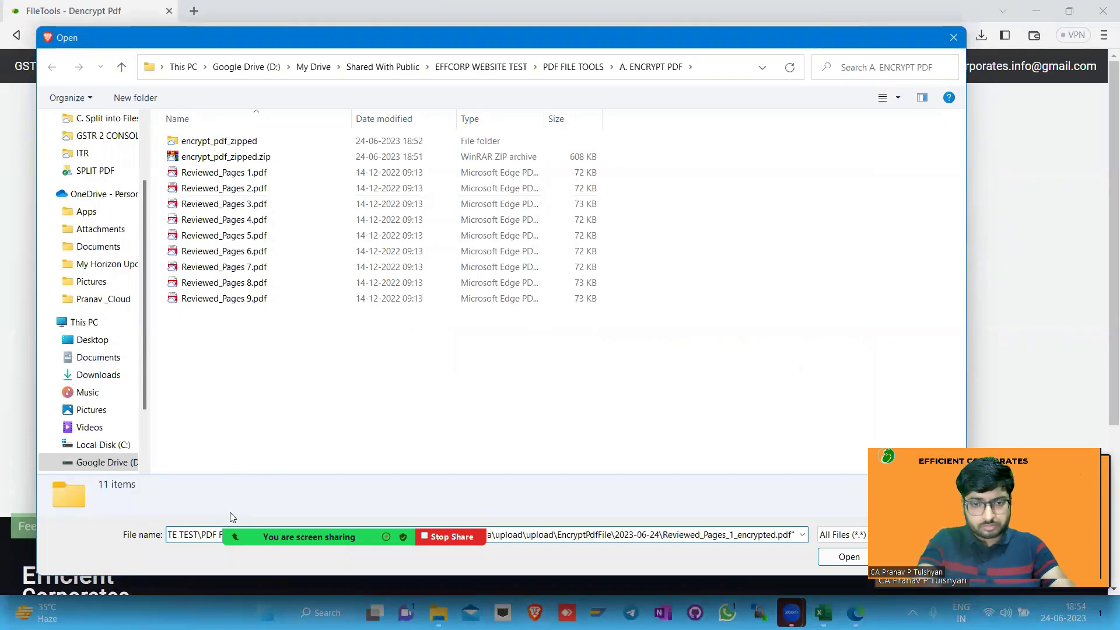
key("alt+Tab")
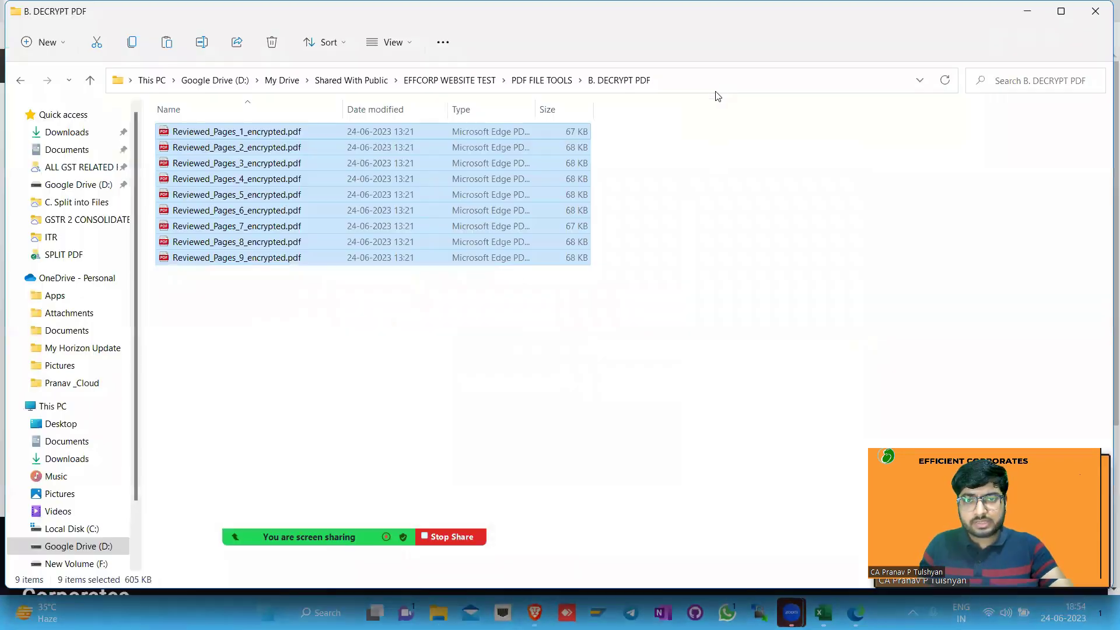
left_click(721, 81)
key("alt+Tab")
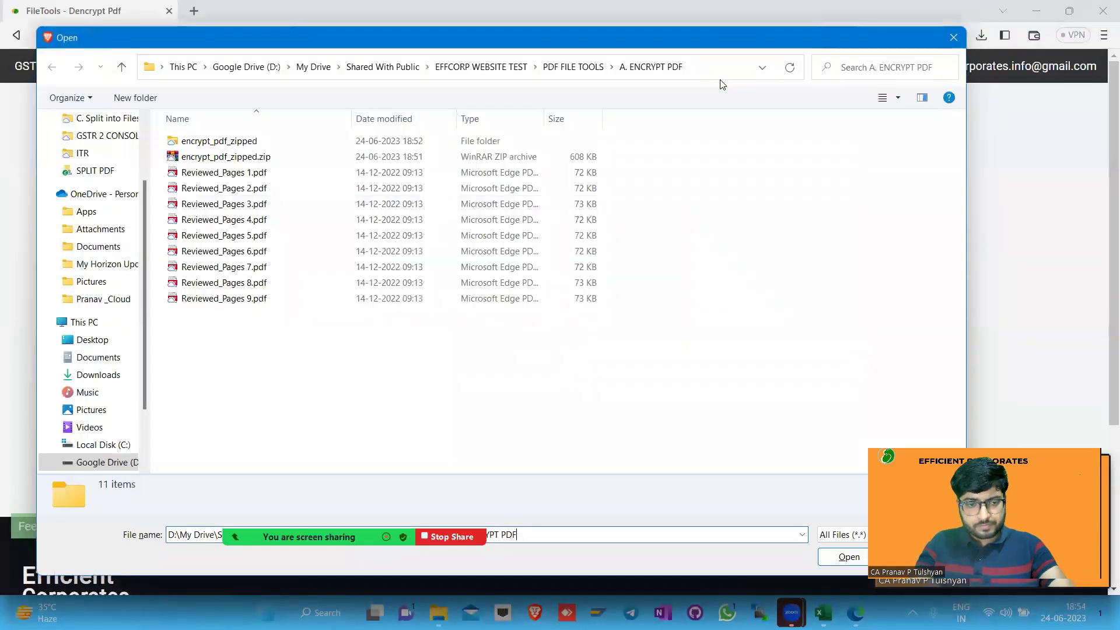
left_click_drag(261, 286, 305, 140)
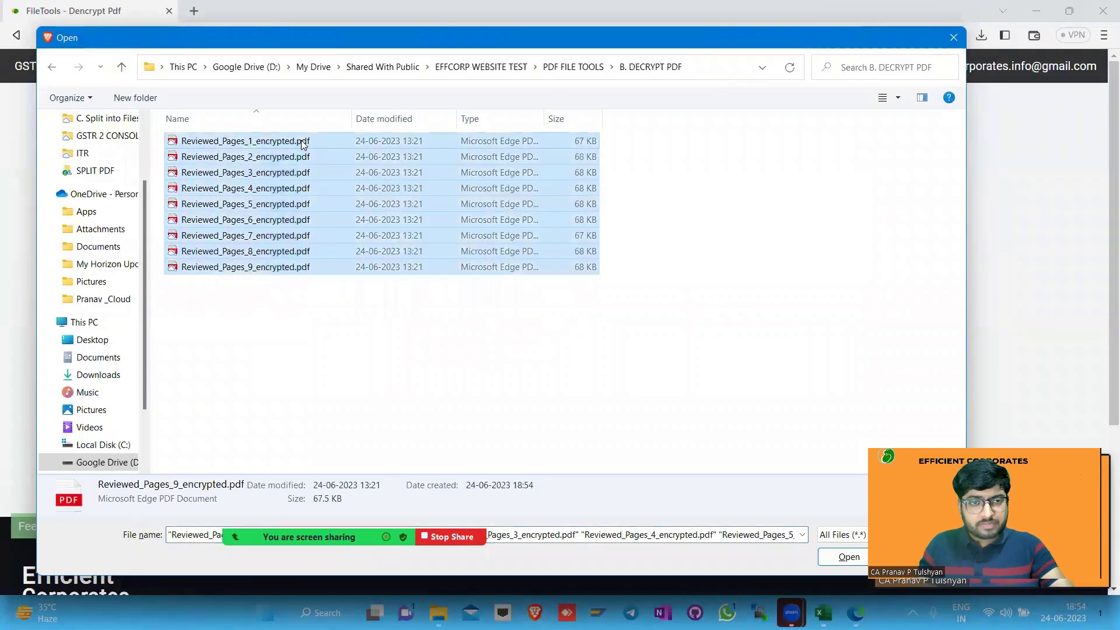
left_click(847, 559)
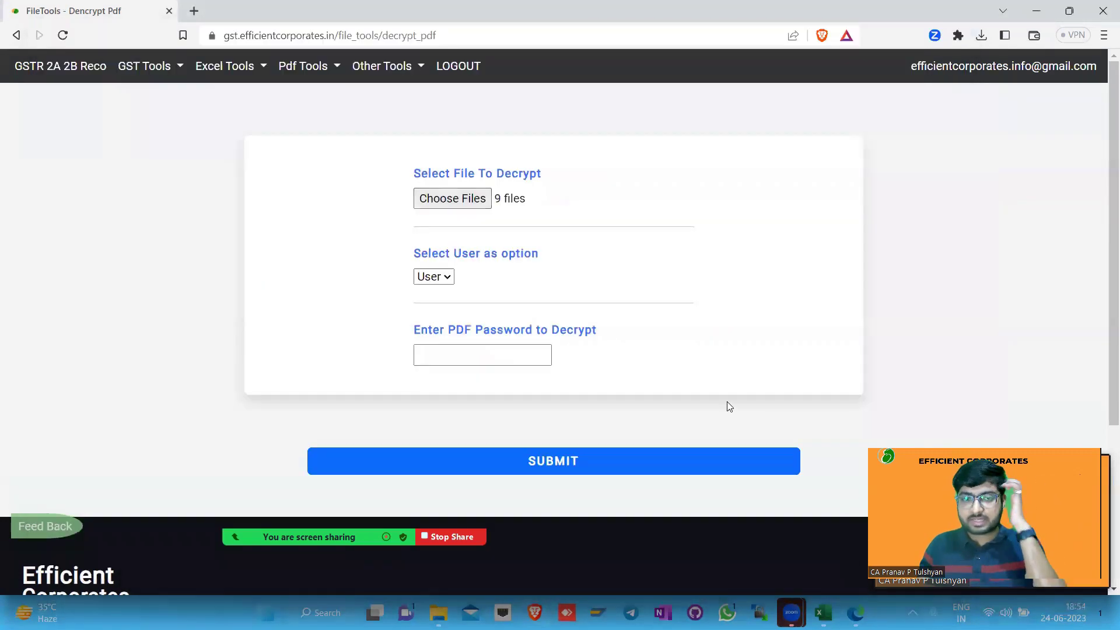
Fill in the saved PDF password and submit for decryption.
left_click(461, 356)
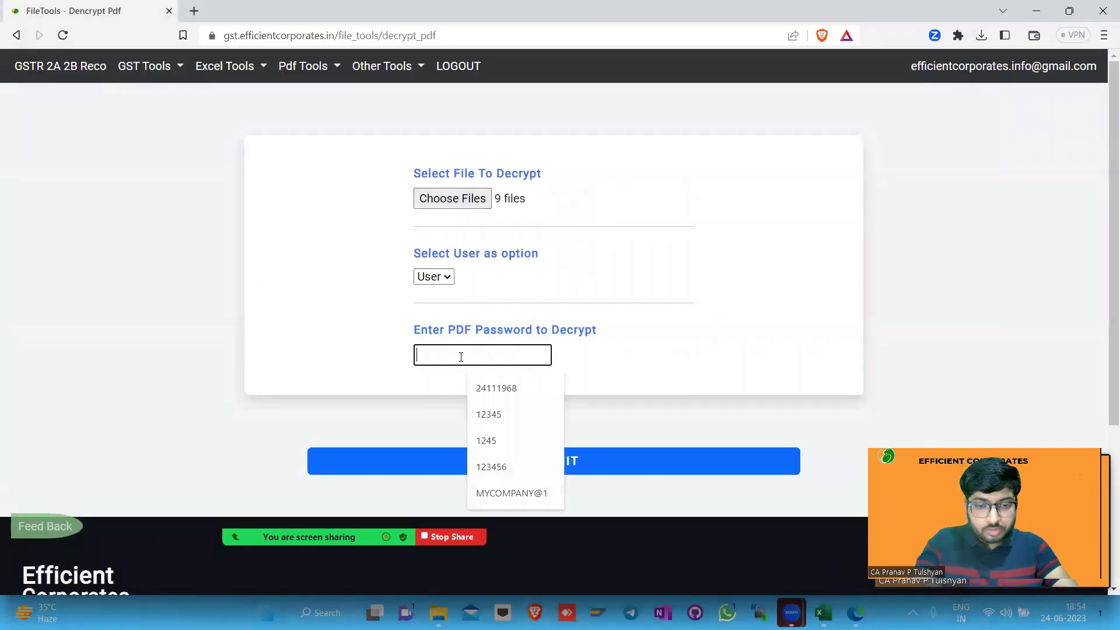
left_click(493, 493)
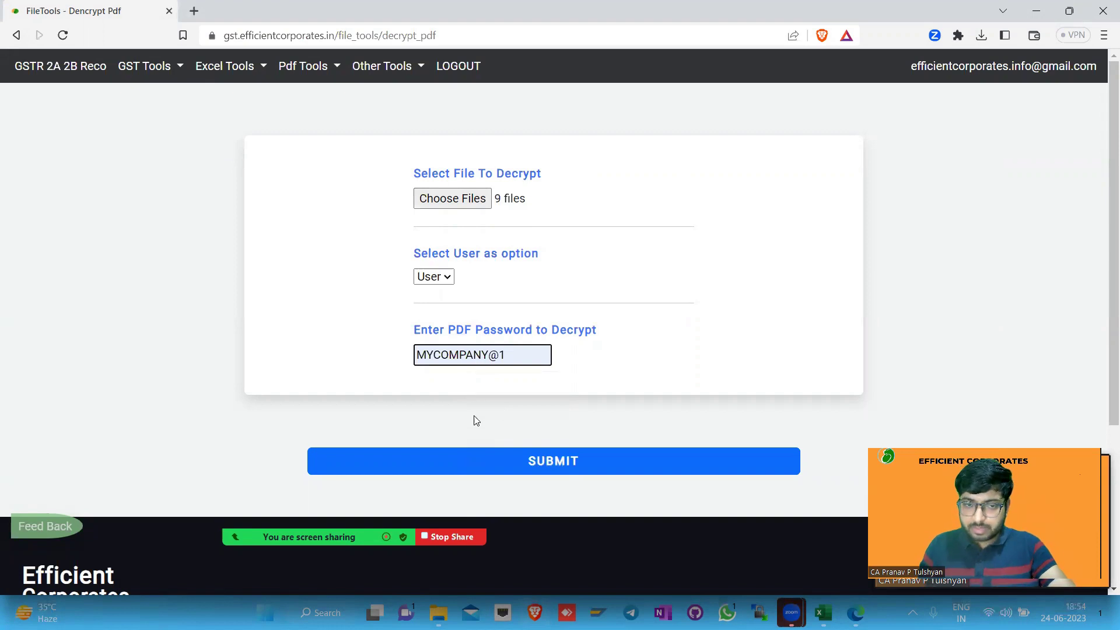
left_click(468, 459)
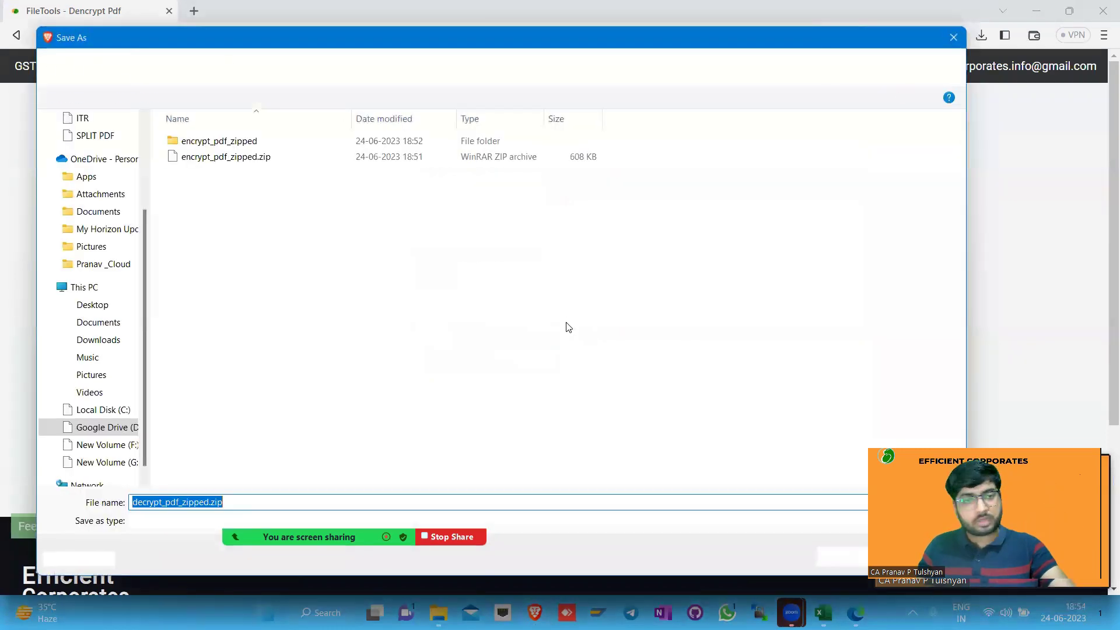
Save decrypt_pdf_zipped.zip into PDF FILE TOOLS > B. DECRYPT PDF and show it in its folder.
left_click(559, 68)
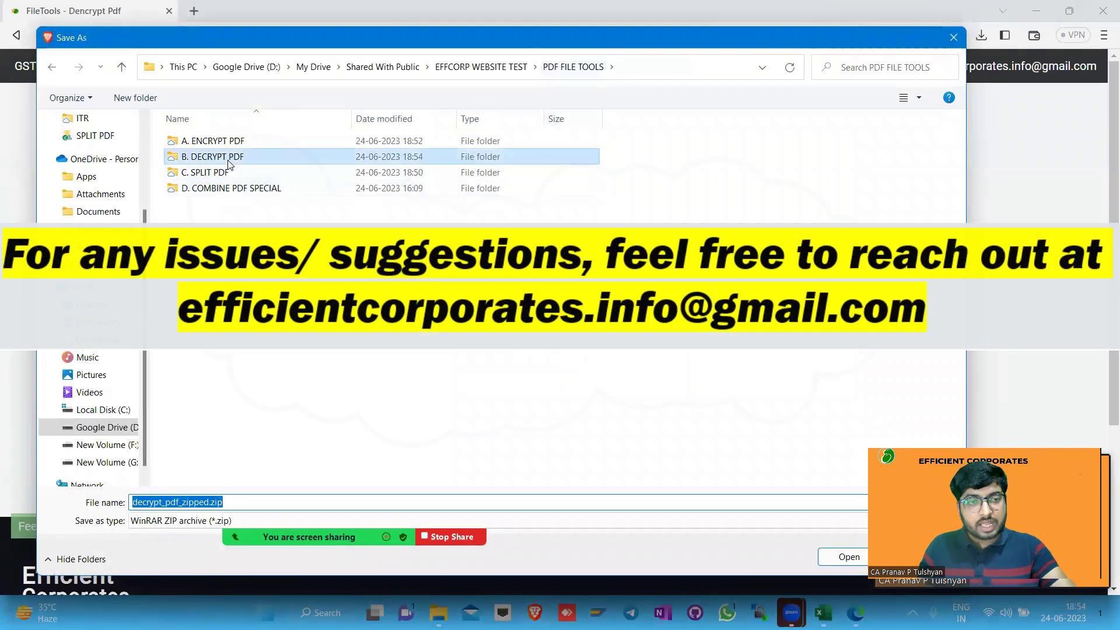
double_click(225, 156)
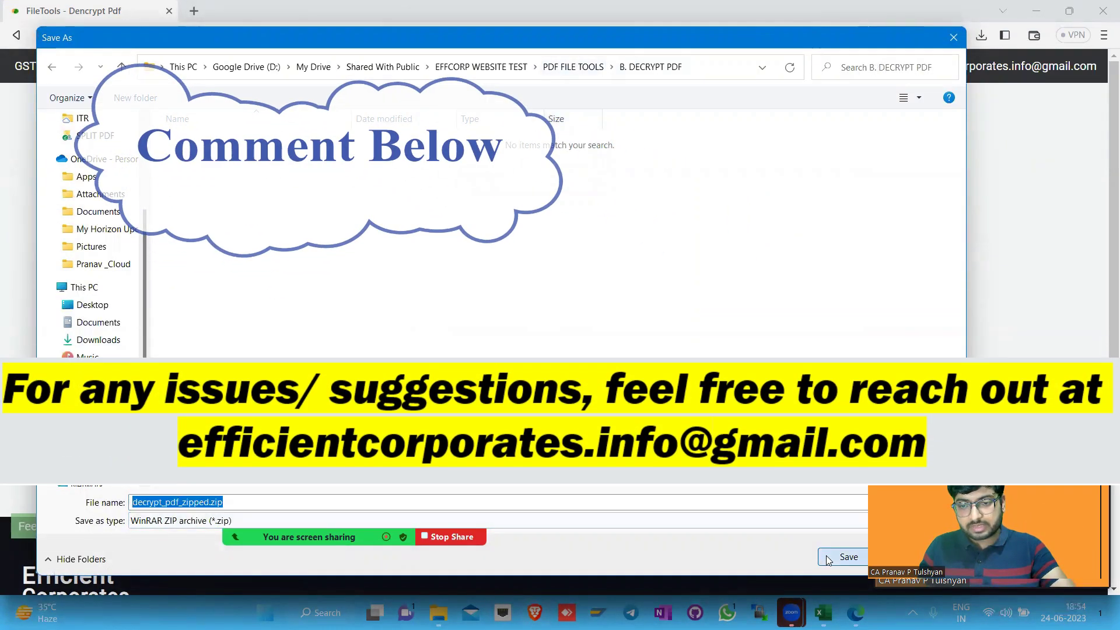
left_click(847, 557)
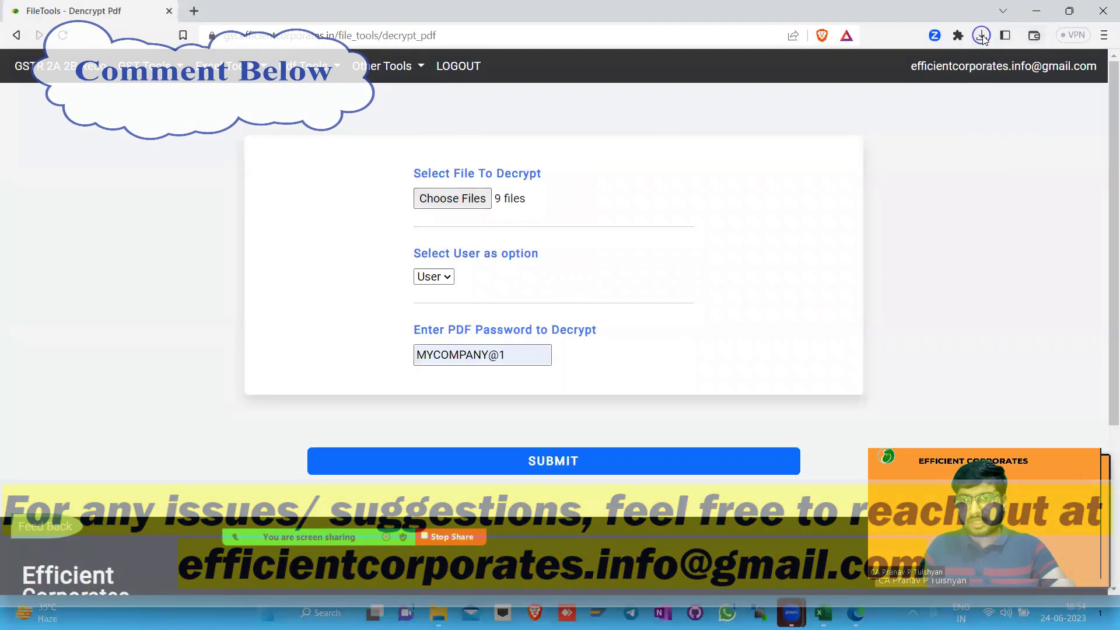
left_click(982, 35)
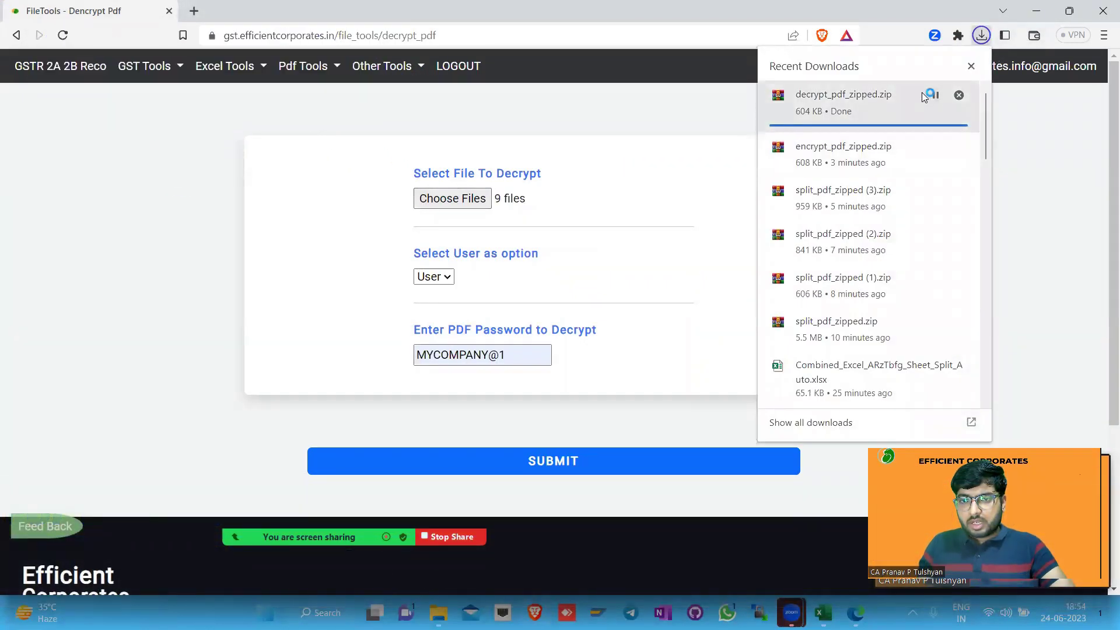
left_click(935, 95)
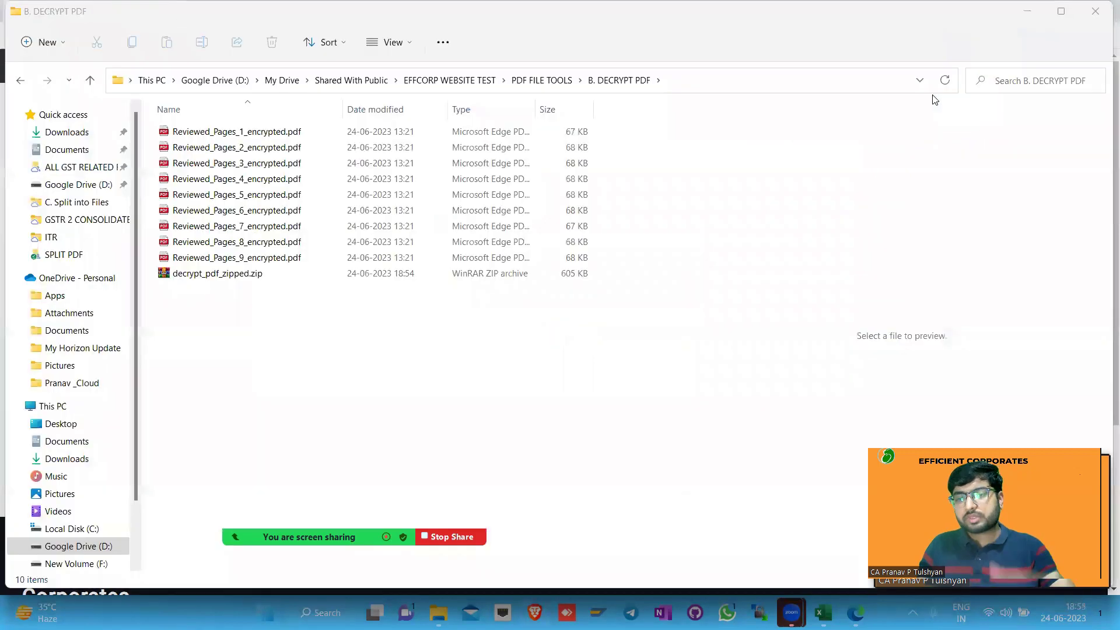
Extract All of decrypt_pdf_zipped.zip into a decrypt_pdf_zipped folder.
right_click(257, 275)
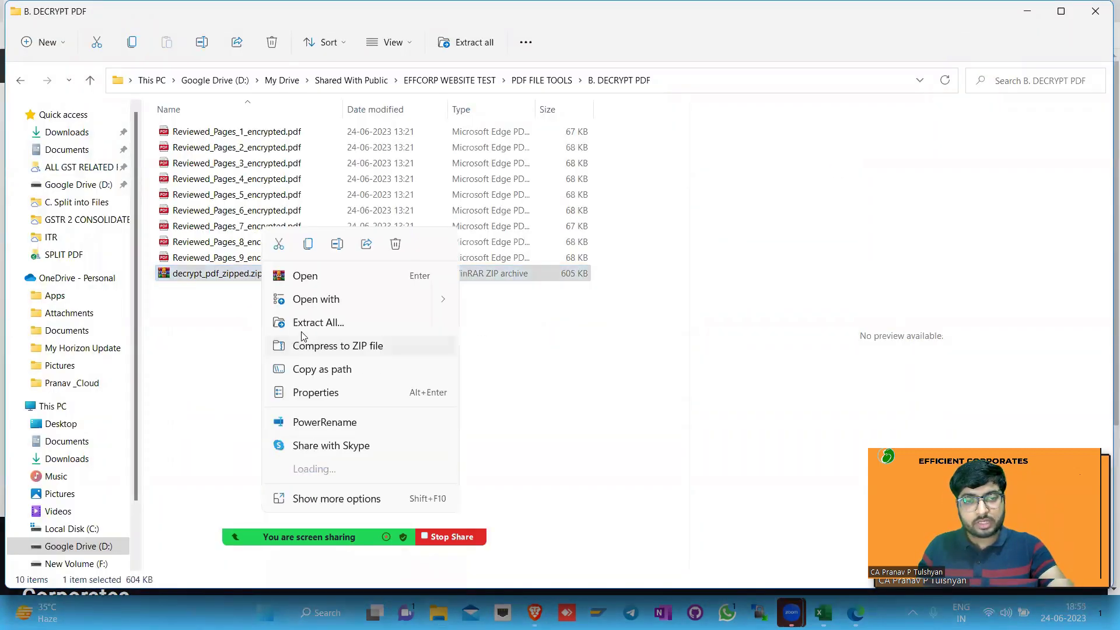
left_click(303, 327)
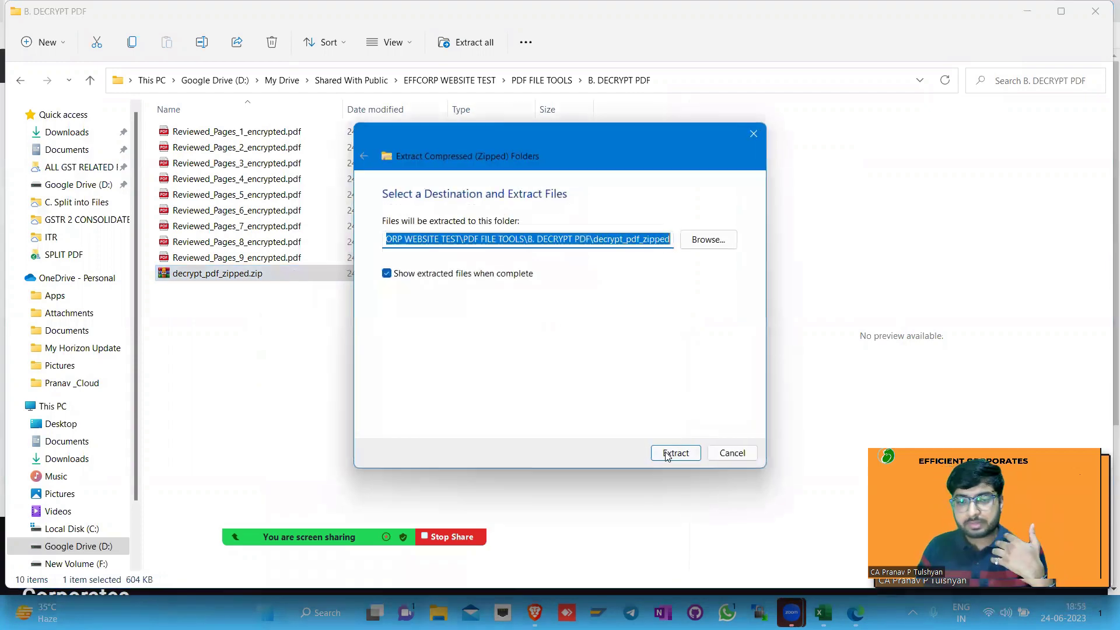
left_click(668, 454)
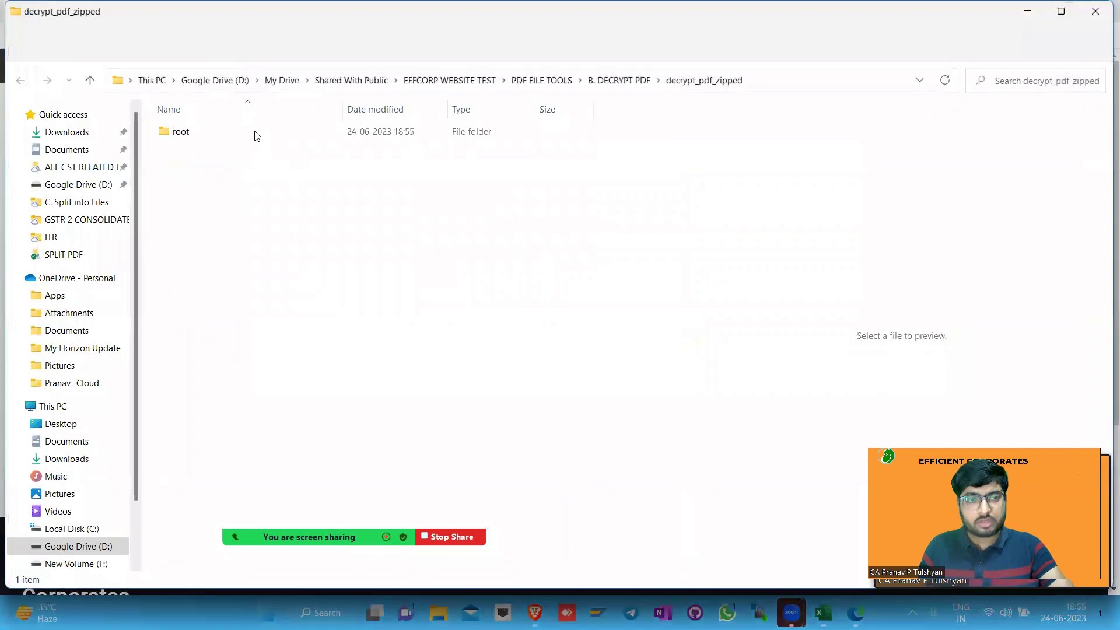
Drill down to DecryptPdfFile > 2023-06-24, widen the Name column and select the first decrypted PDF.
left_click(255, 134)
double_click(254, 134)
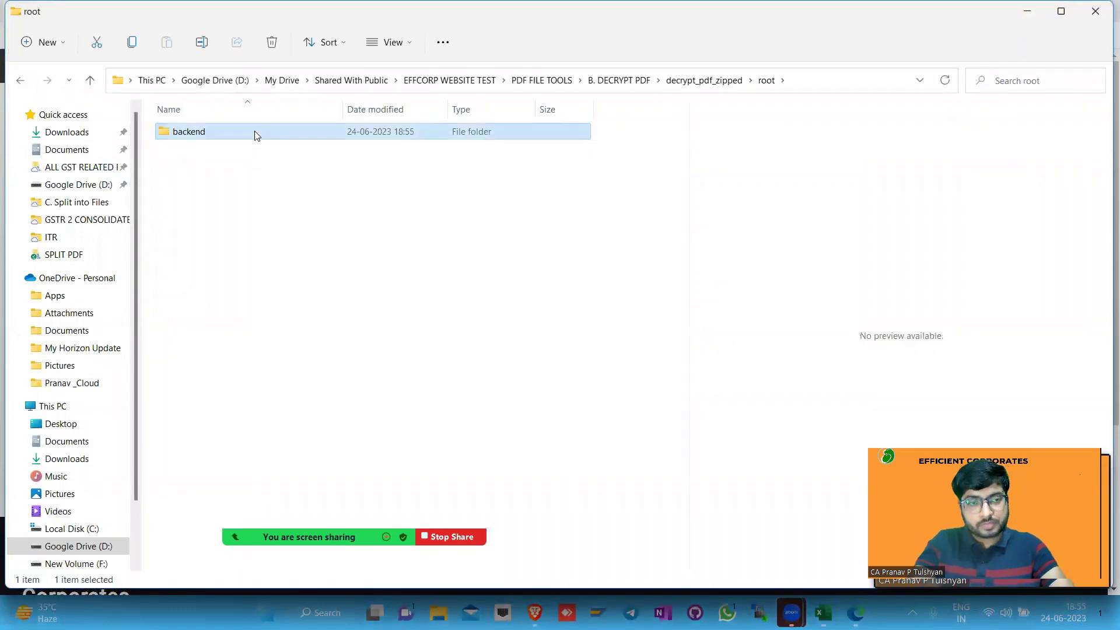
double_click(255, 135)
double_click(257, 133)
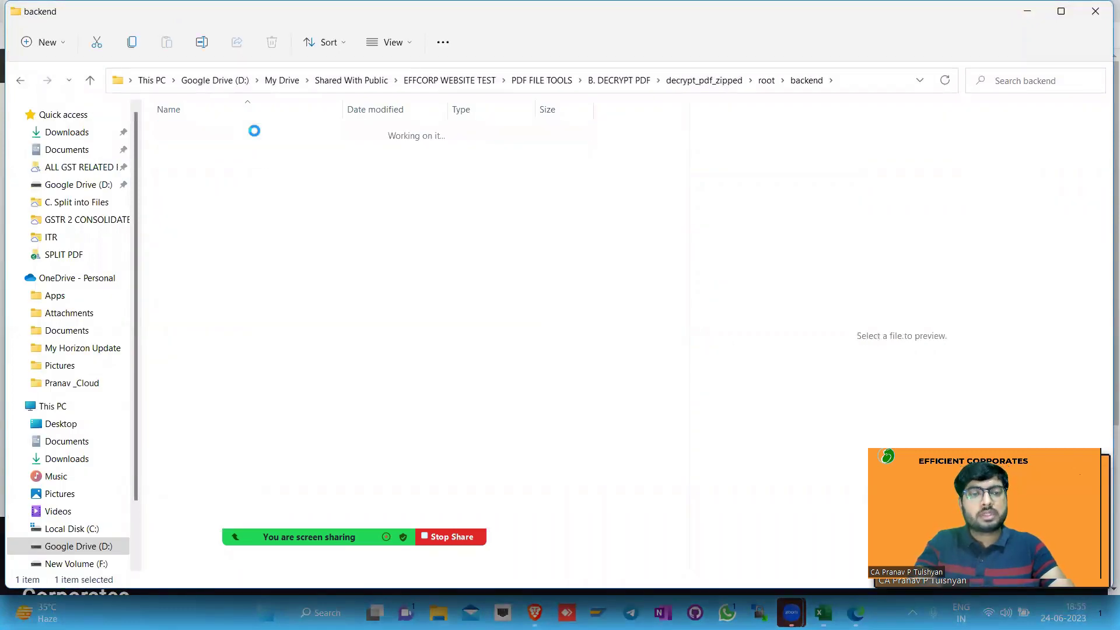
left_click(257, 133)
double_click(255, 133)
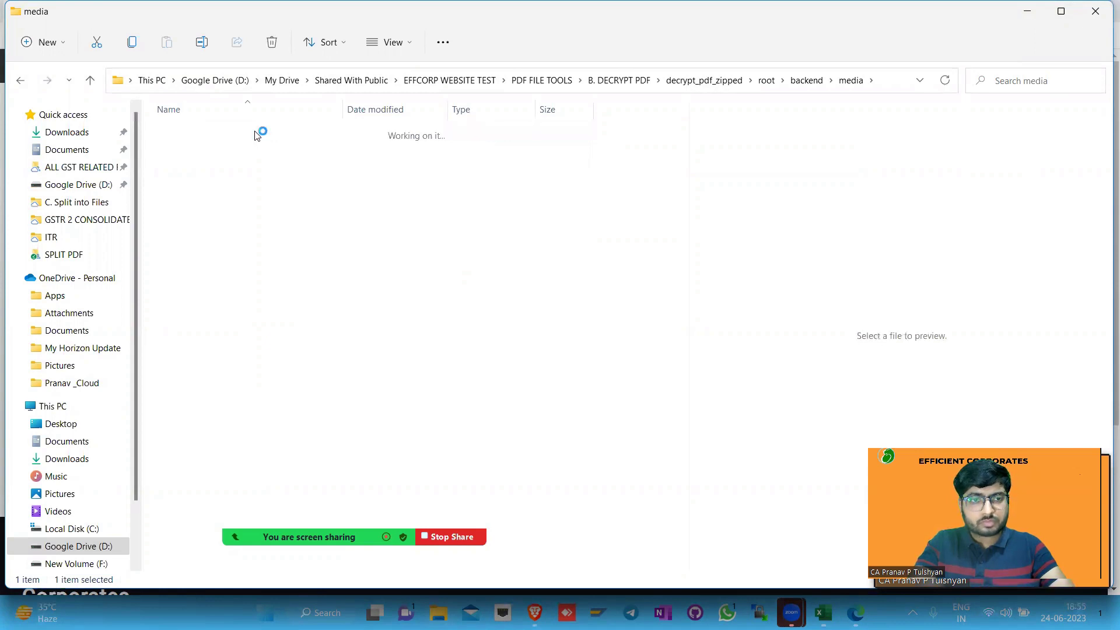
double_click(255, 131)
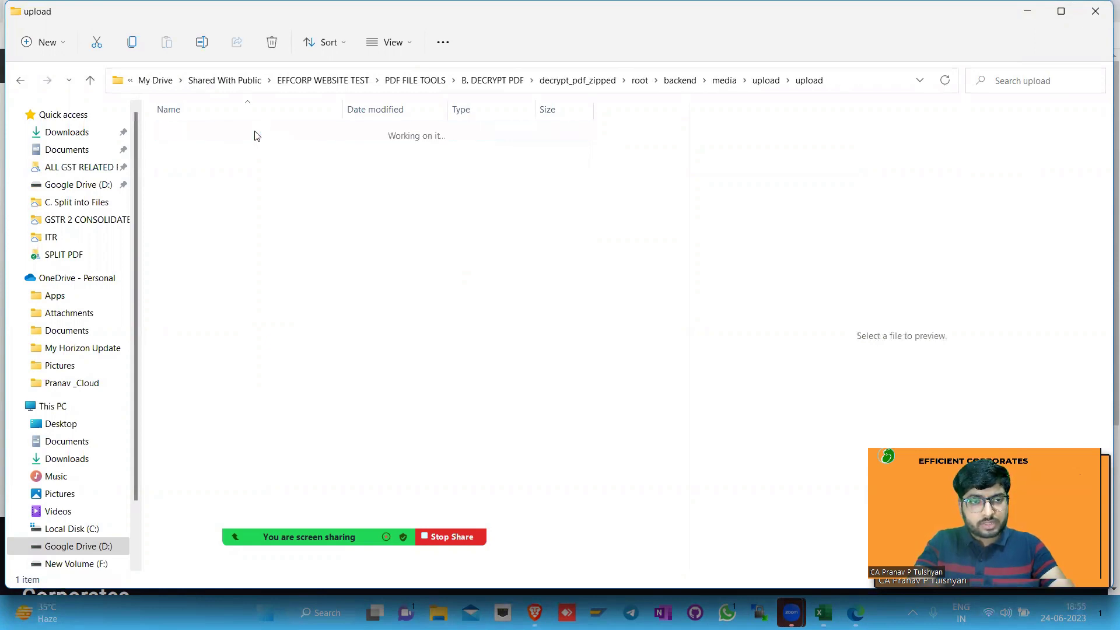
left_click(255, 135)
double_click(255, 132)
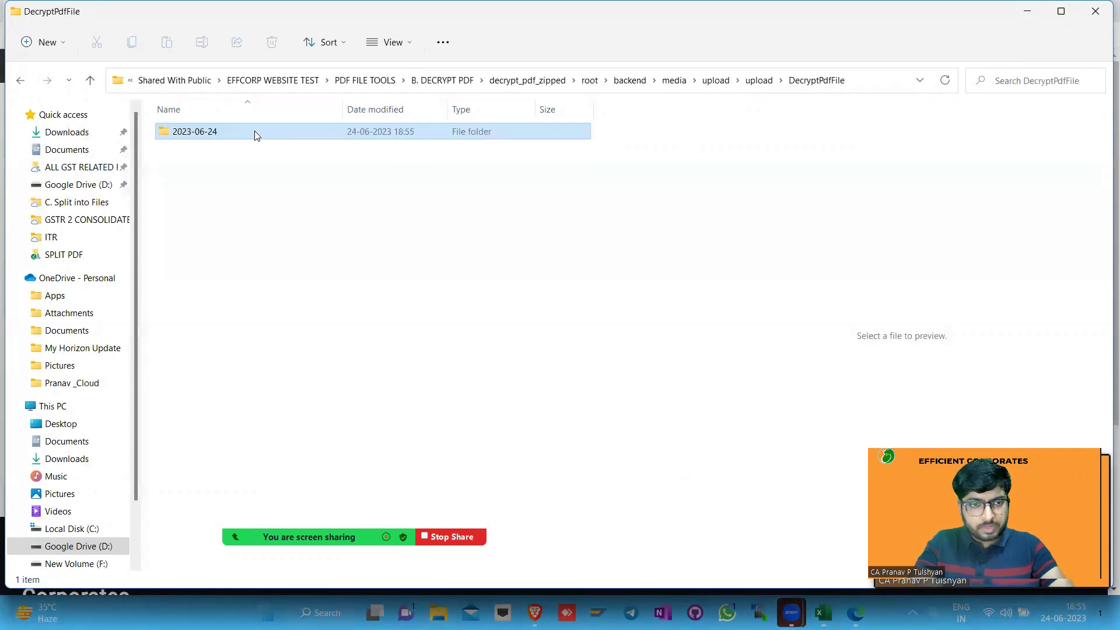
left_click(254, 133)
double_click(255, 134)
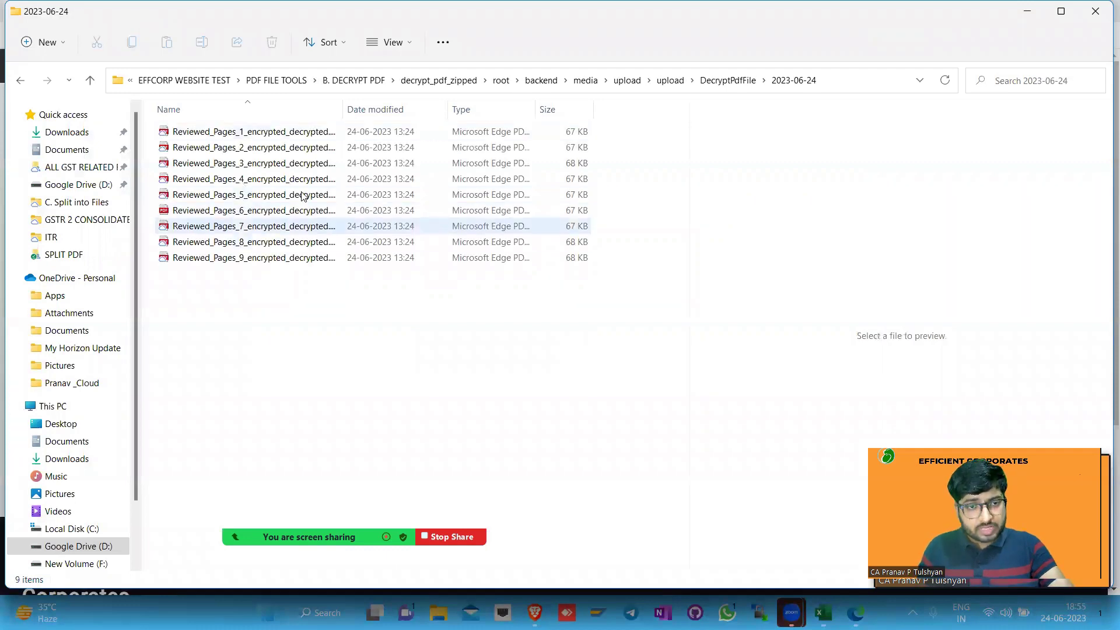
left_click_drag(343, 111, 402, 114)
left_click(320, 139)
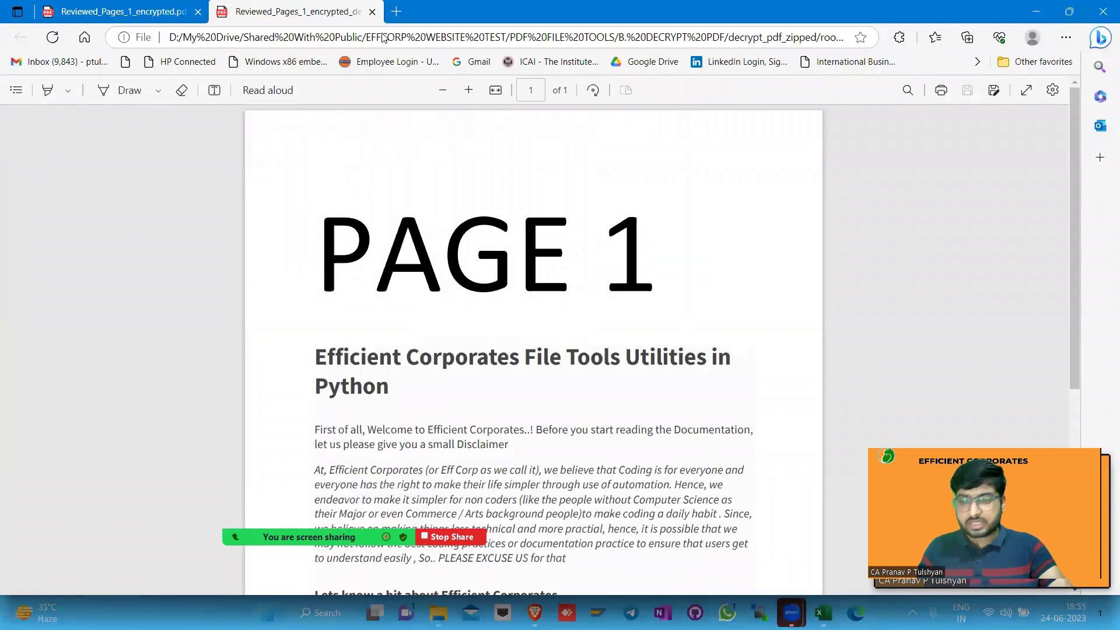
Cycle through the open windows toward the Excel PLOT.xlsx workbook.
key("alt+Tab")
key("alt+Tab")
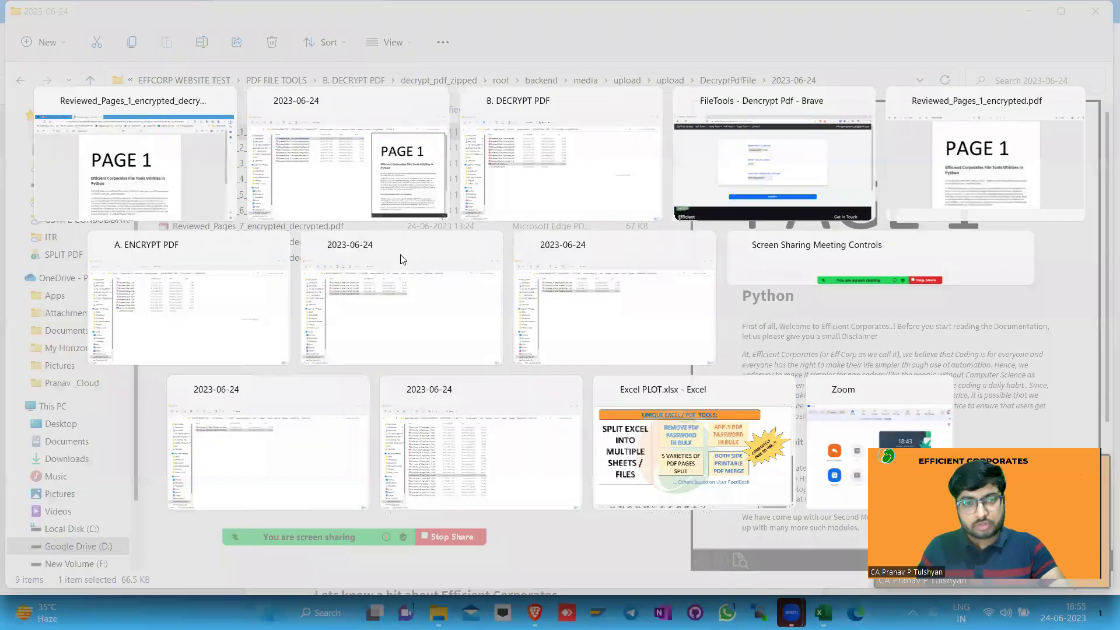
key("Tab")
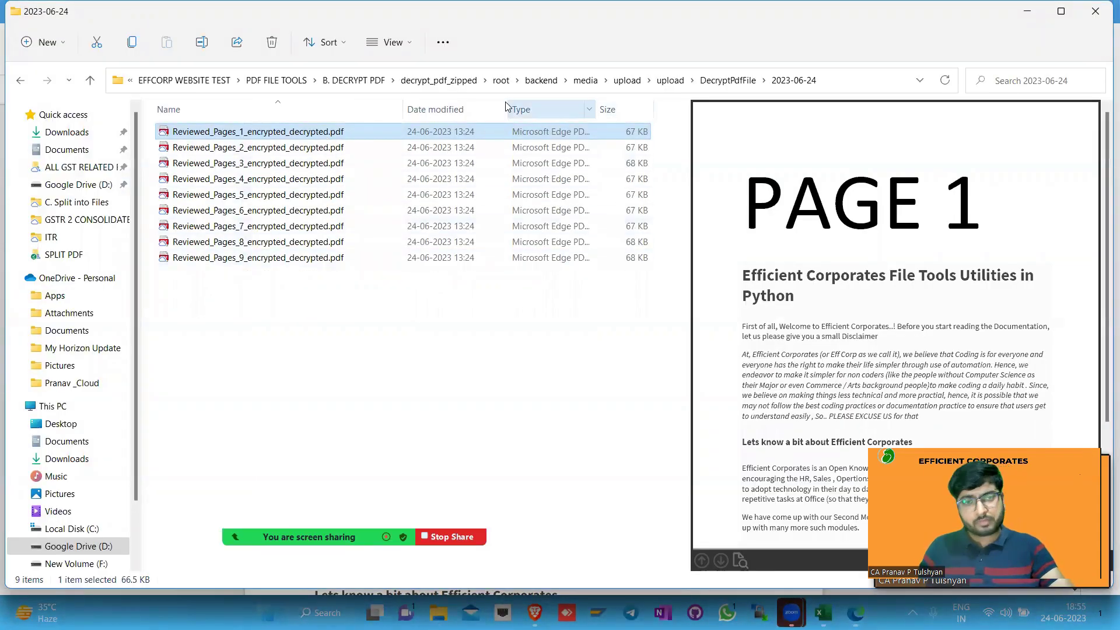
key("alt+Tab")
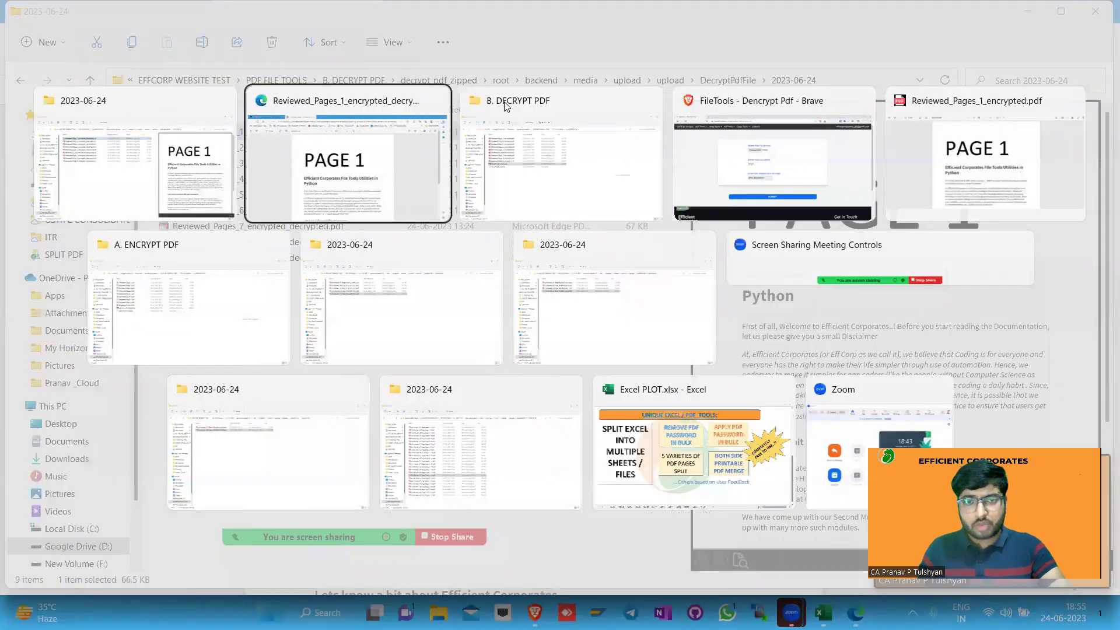
key("Tab")
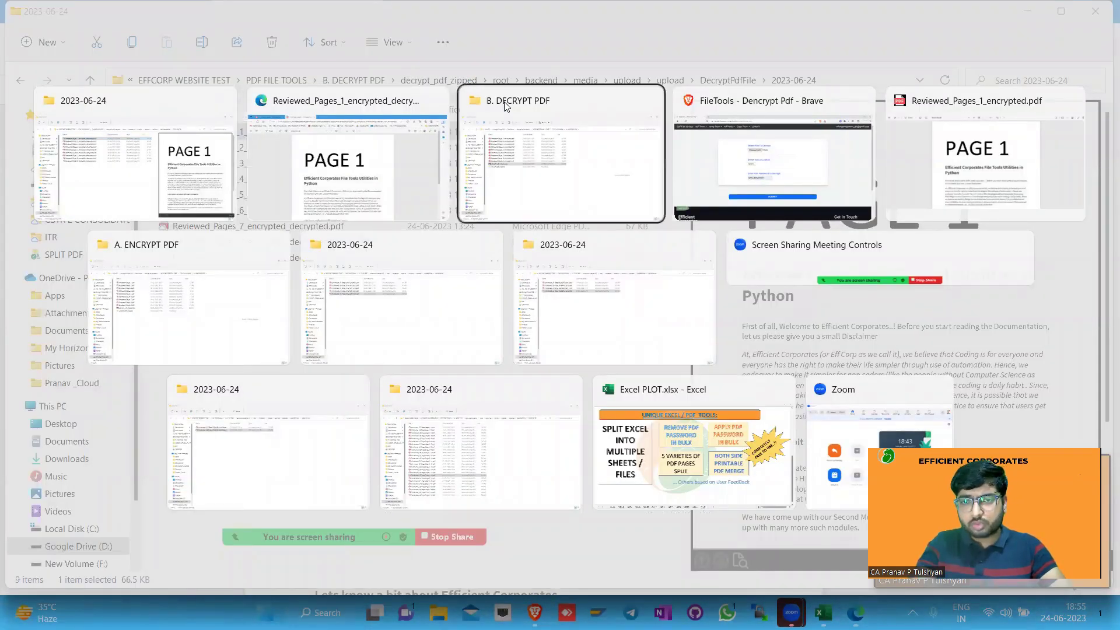
key("Left")
key("Down")
key("Down")
Look over the tool boxes on the Unique Excel / PDF Tools slide, ending on Both Side Printable PDF Merge.
key("Right")
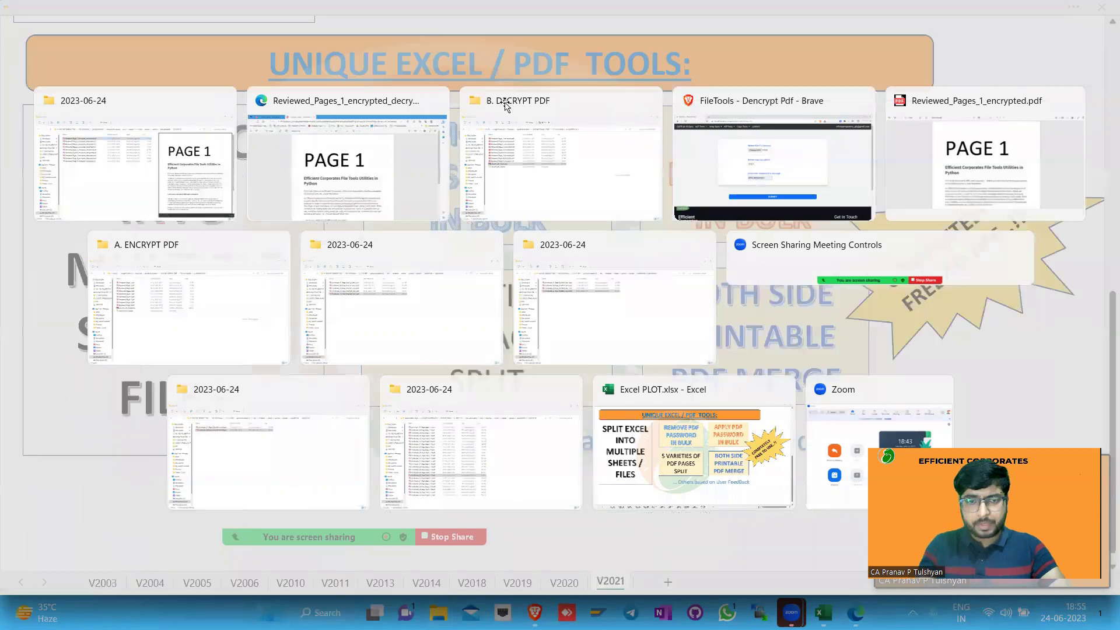
left_click(526, 109)
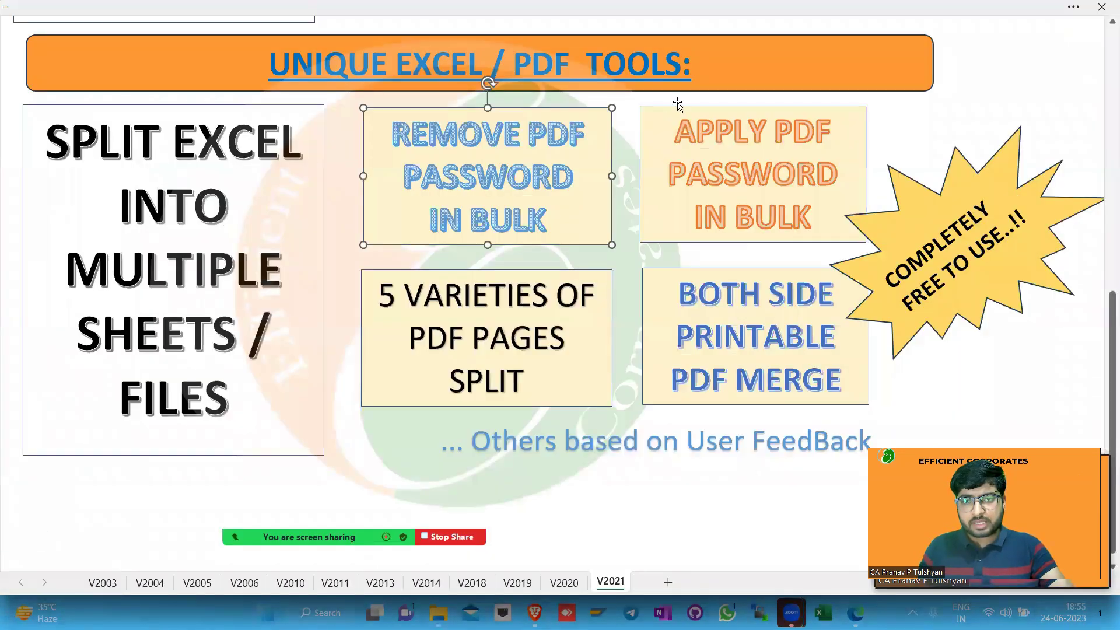
left_click(648, 161)
left_click(505, 272)
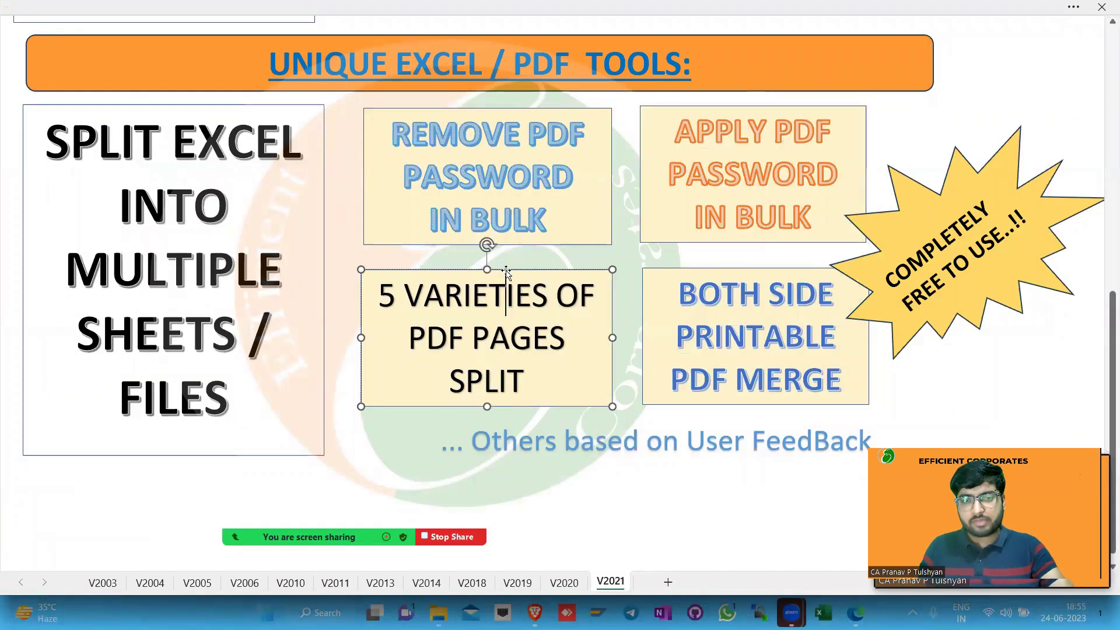
left_click(664, 267)
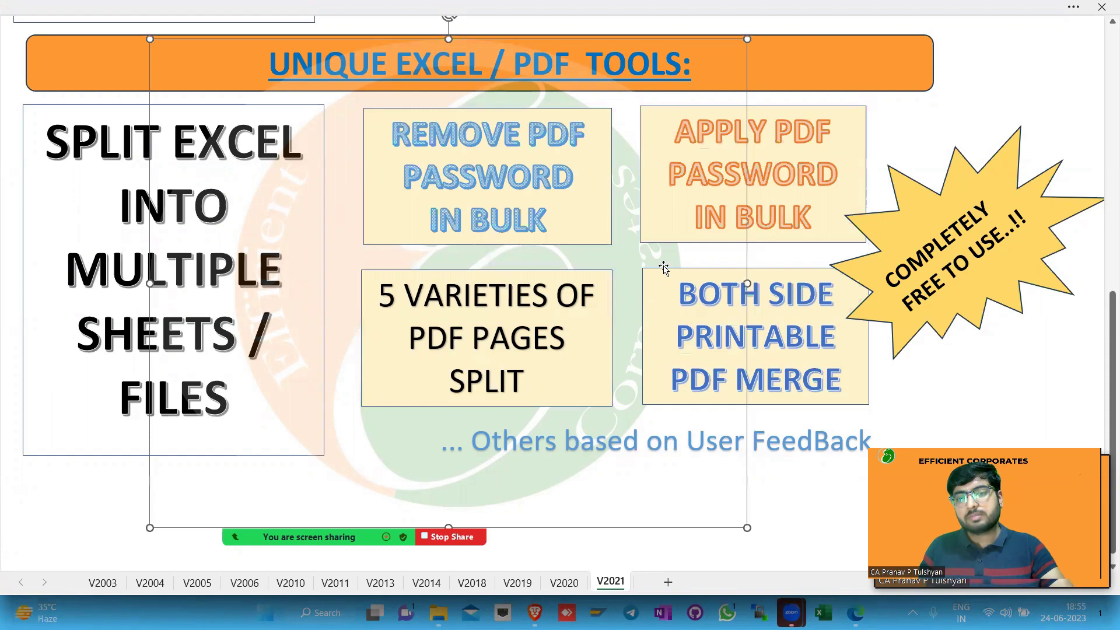
left_click(771, 269)
Open the FileTools Combine Pdf page, then return to the 2023-06-24 folder window.
key("alt+Tab")
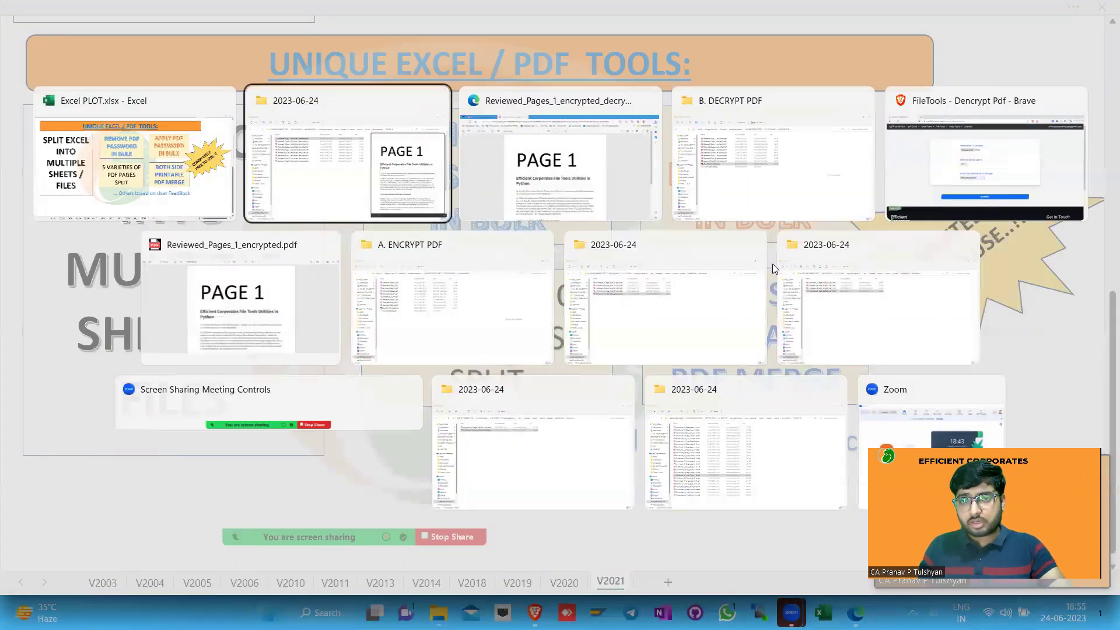
key("Tab")
key("Tab")
key("Tab")
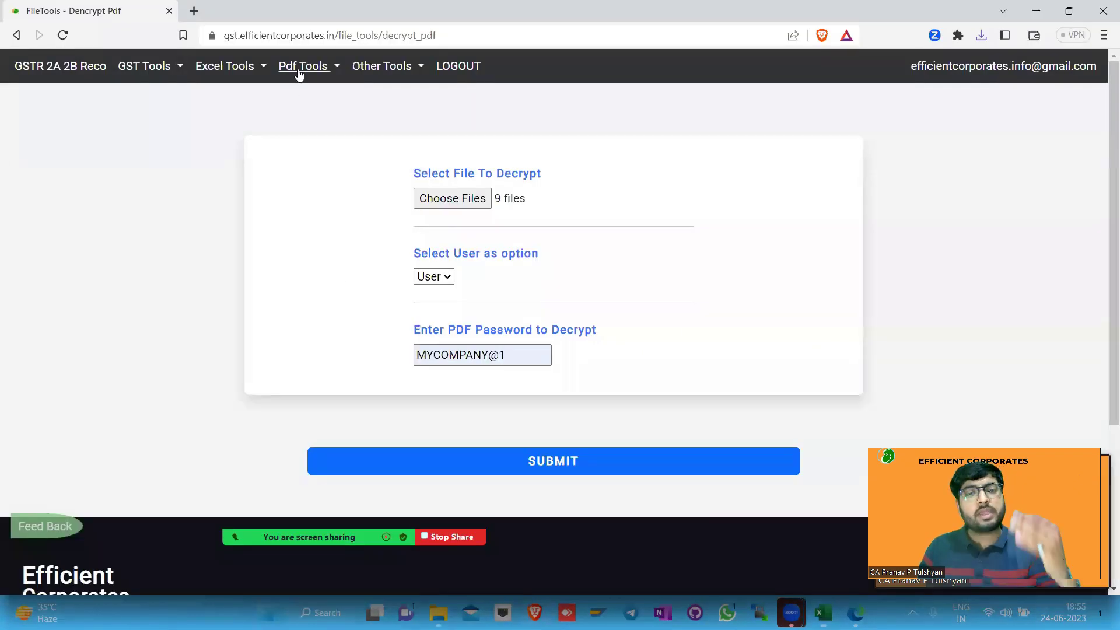
left_click(299, 69)
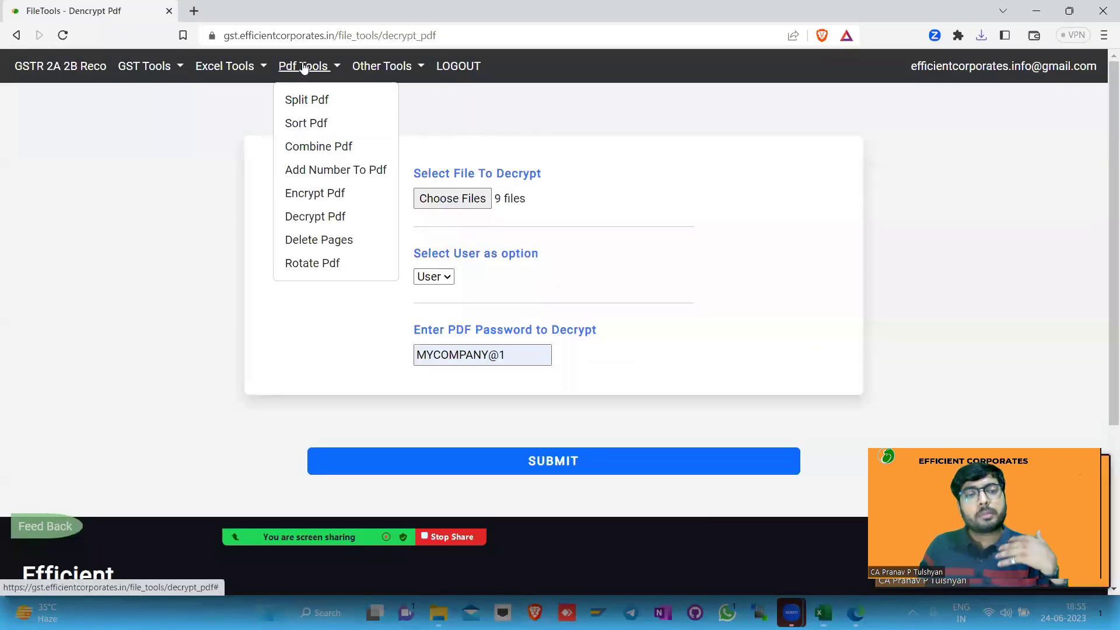
left_click(320, 145)
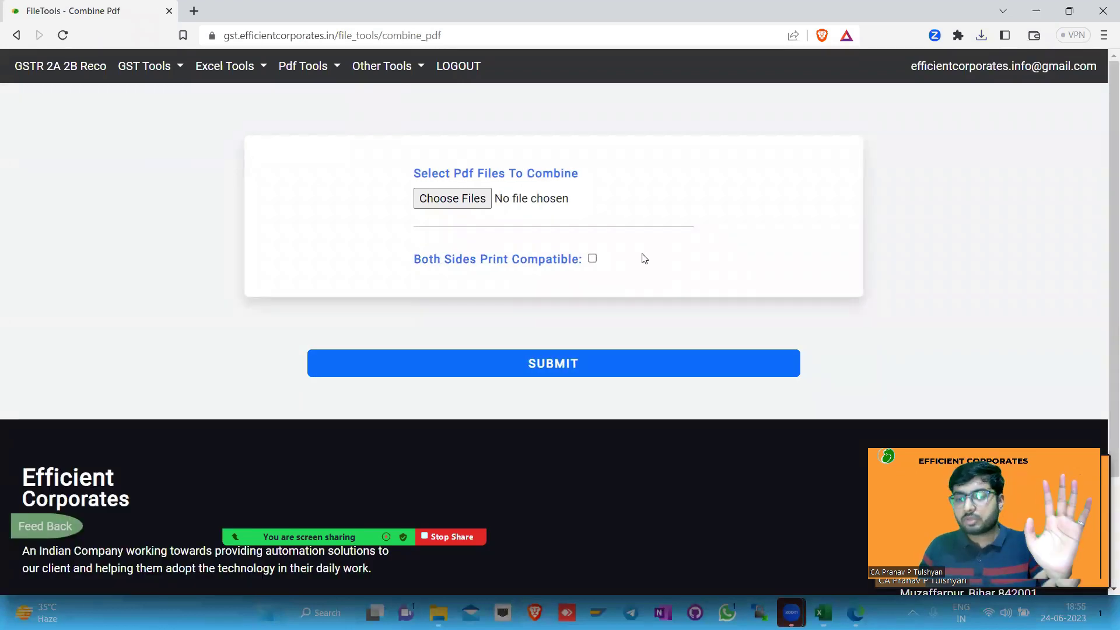
key("alt+Tab")
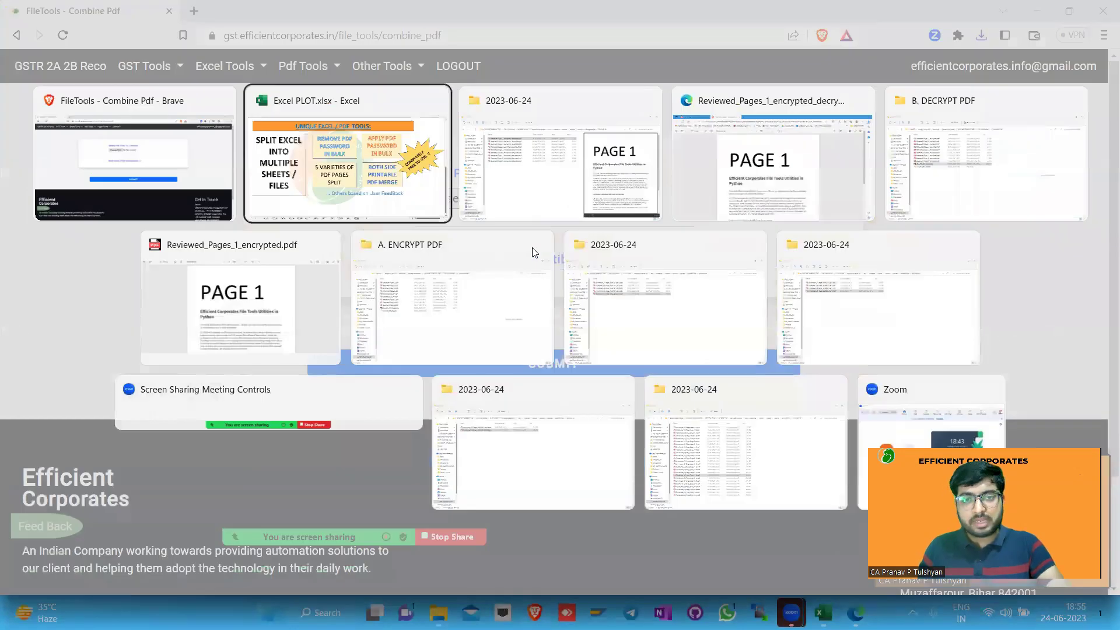
left_click(471, 257)
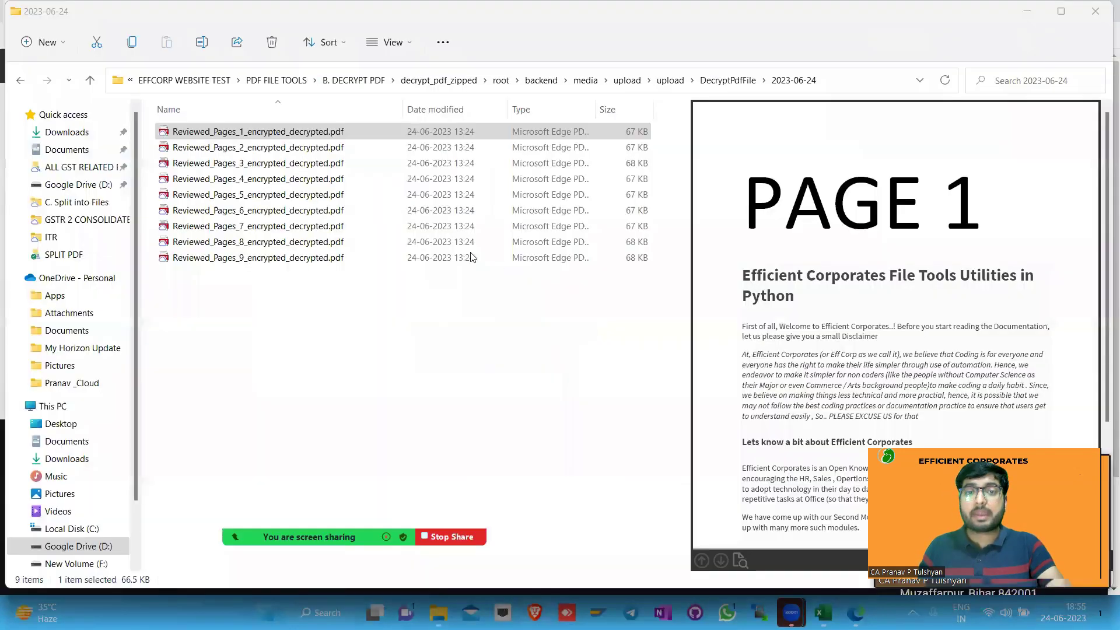
Go back up through B. DECRYPT PDF to the PDF FILE TOOLS folder.
left_click(348, 83)
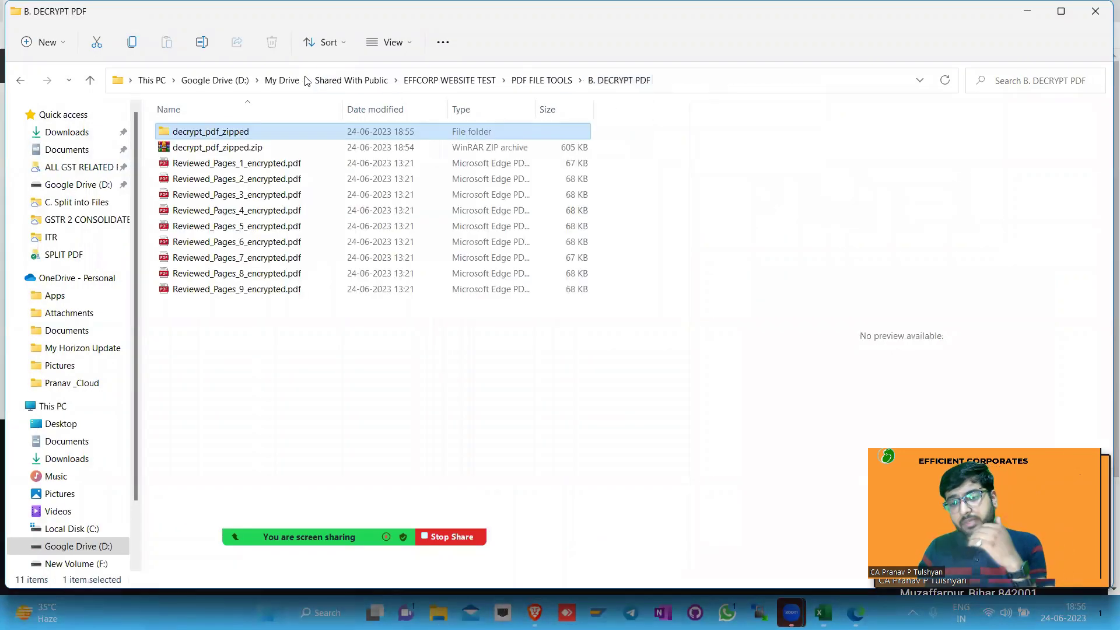
left_click(307, 81)
left_click(307, 80)
left_click(541, 81)
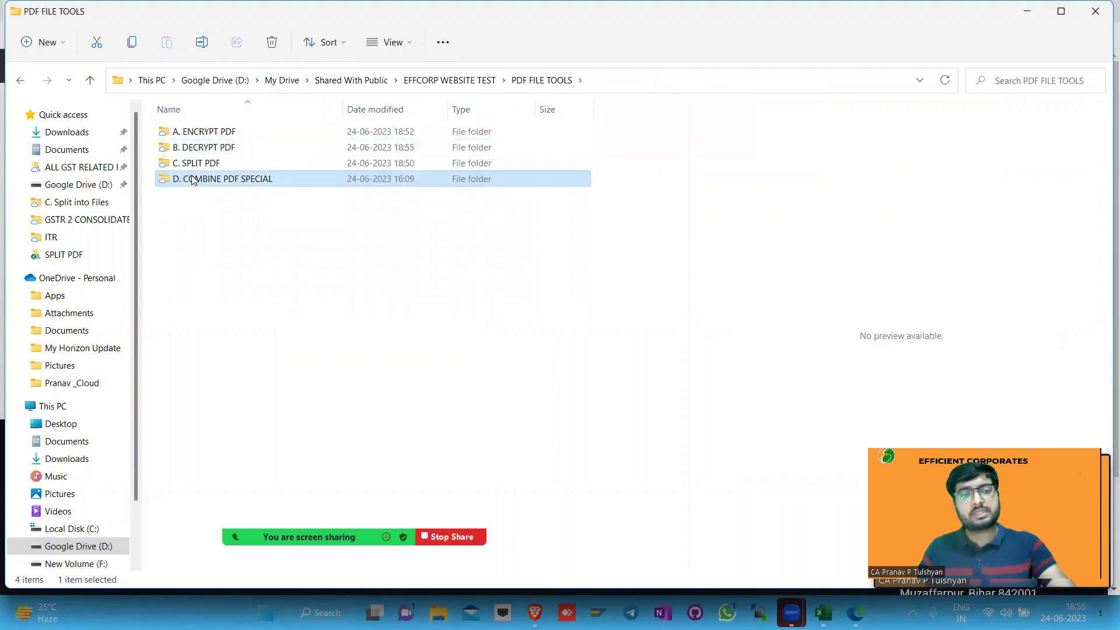
Preview the four appointment-letter PDFs in D. COMBINE PDF SPECIAL with a widened preview pane.
left_click(243, 137)
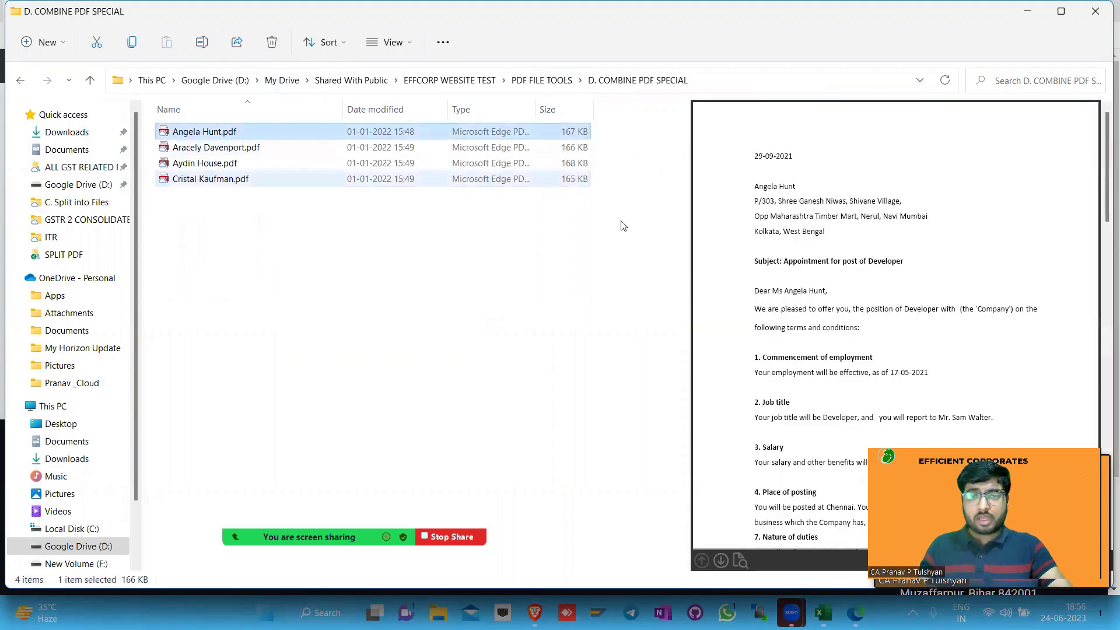
left_click_drag(686, 214, 560, 212)
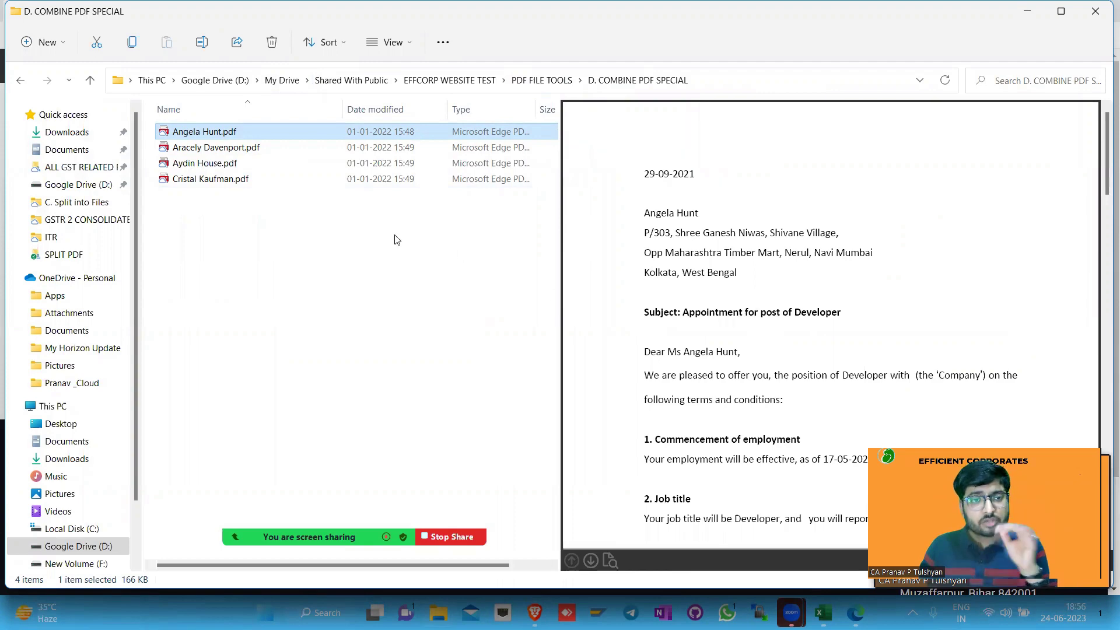
scroll(695, 250, "down", 5)
scroll(694, 251, "up", 5)
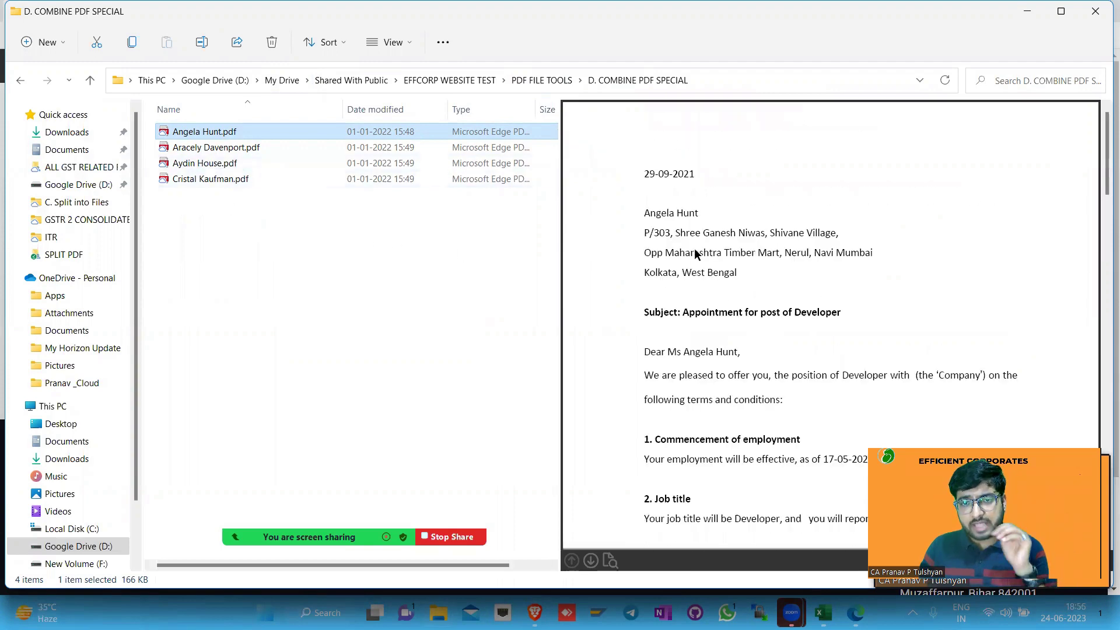
scroll(694, 250, "down", 15)
scroll(695, 254, "down", 5)
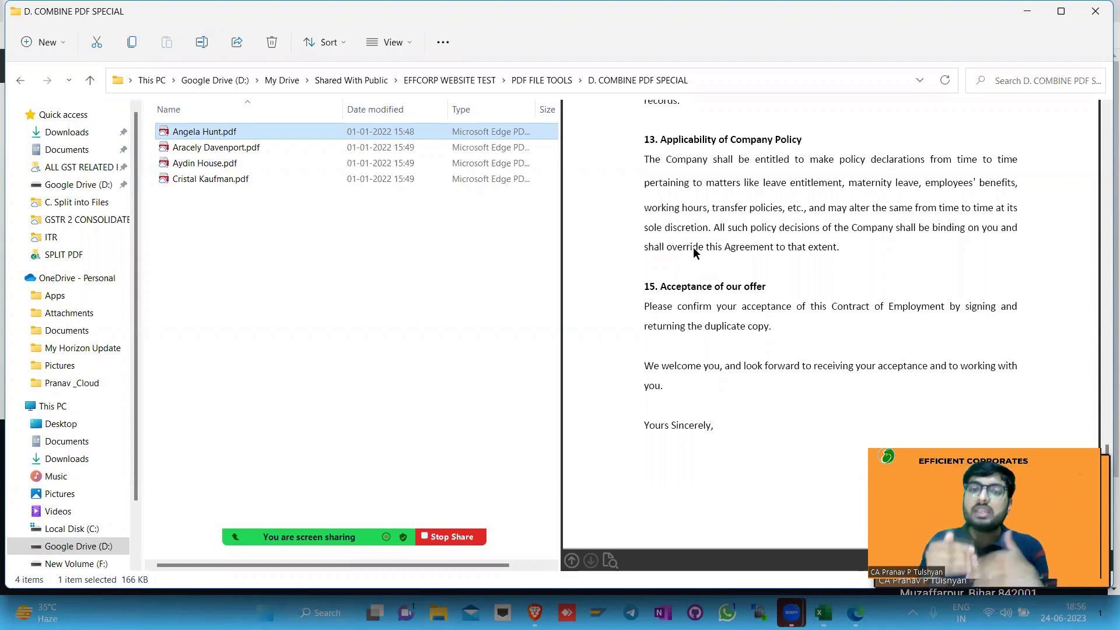
left_click(195, 149)
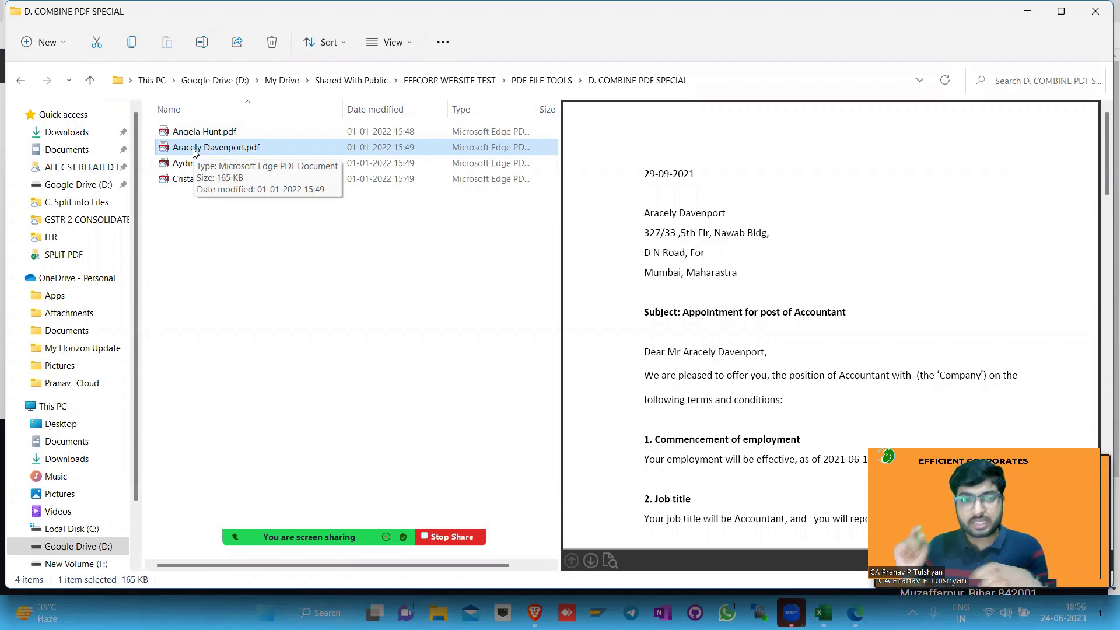
left_click(219, 169)
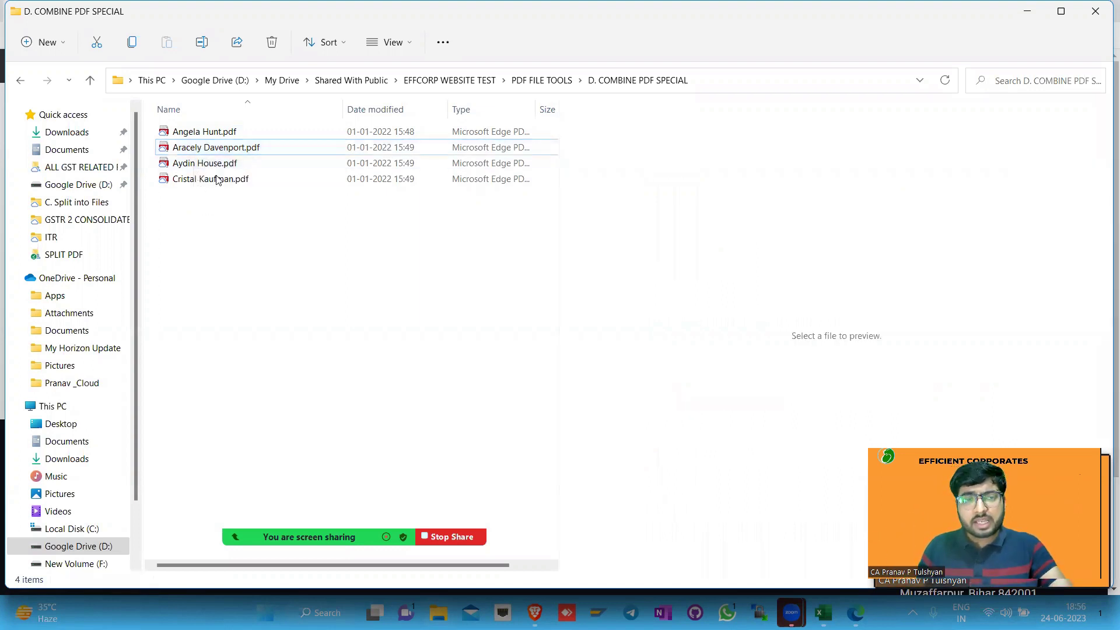
left_click(220, 180)
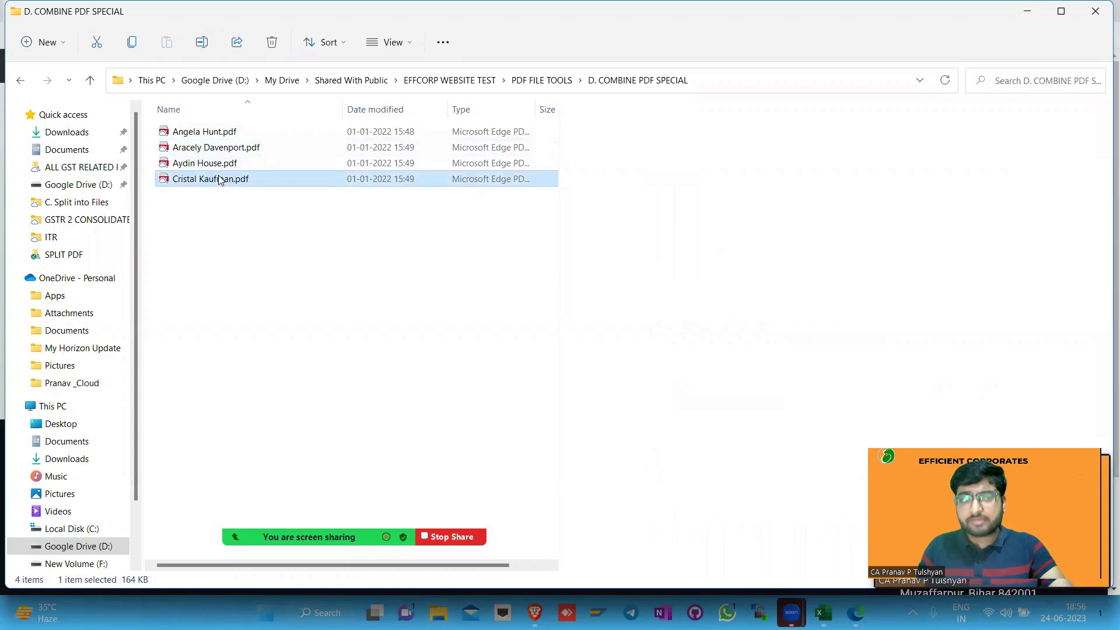
left_click(220, 135)
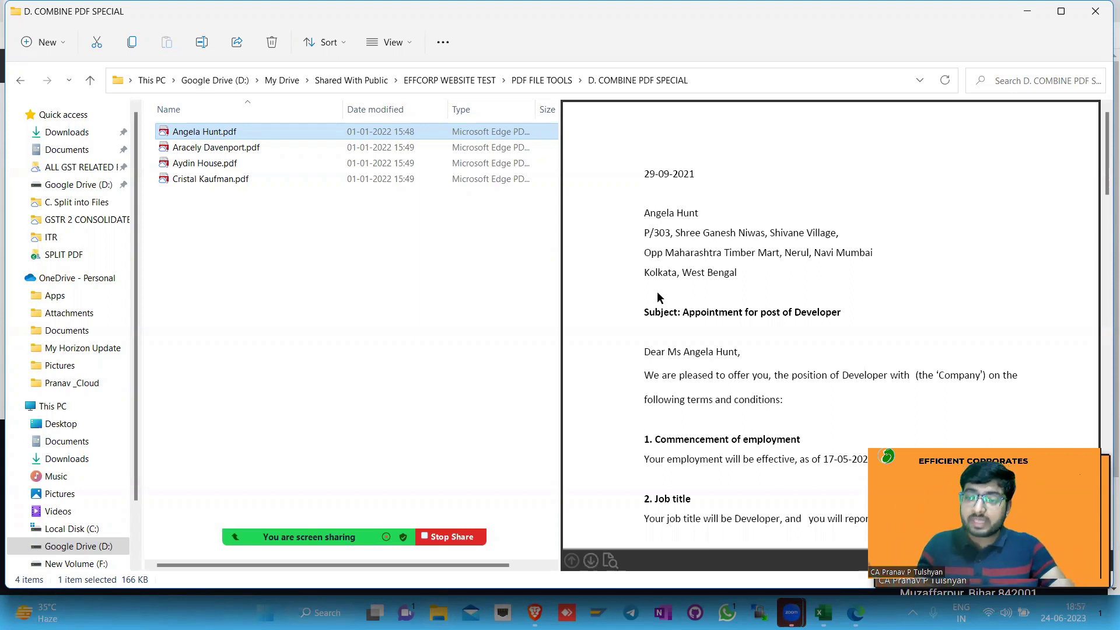
key("alt+Tab")
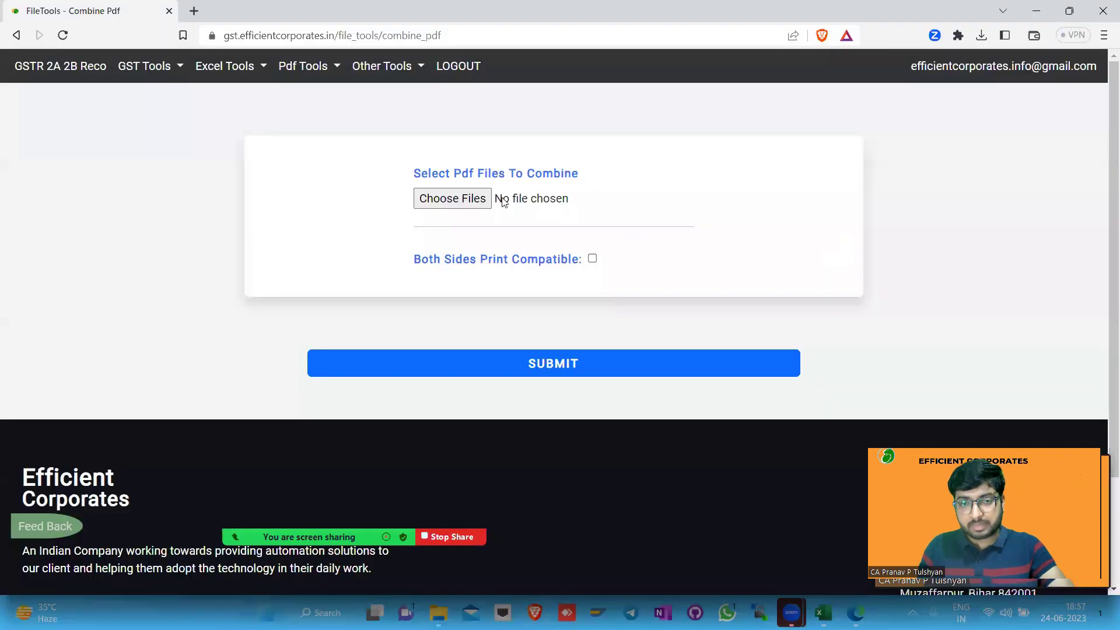
Load the four D. COMBINE PDF SPECIAL PDFs, tick Both Sides Print Compatible, and combine them.
left_click(466, 201)
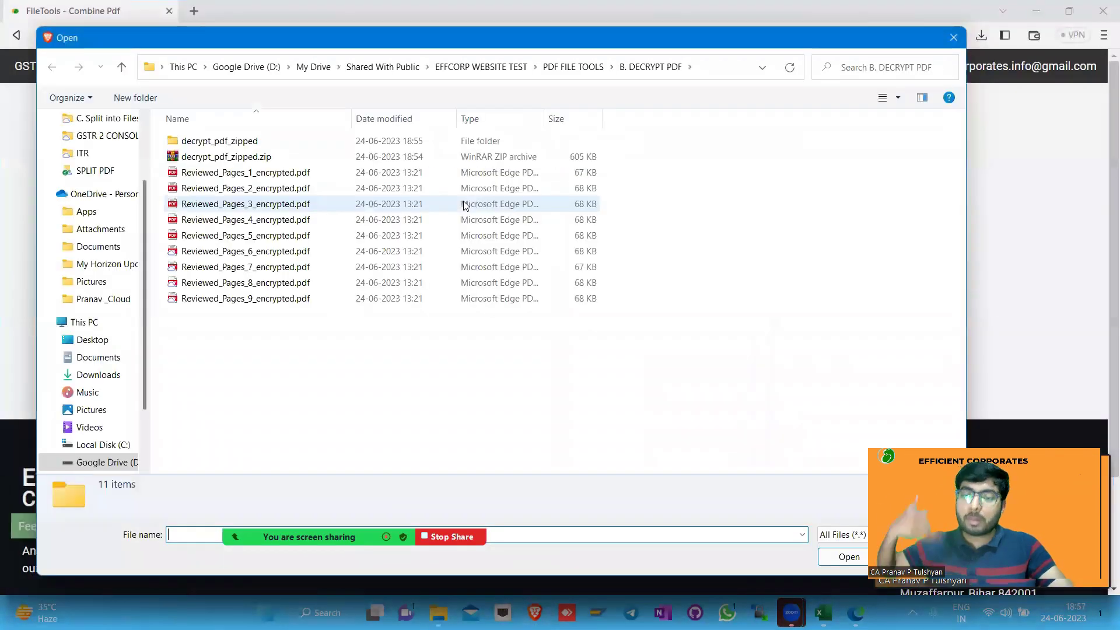
left_click(567, 68)
double_click(215, 190)
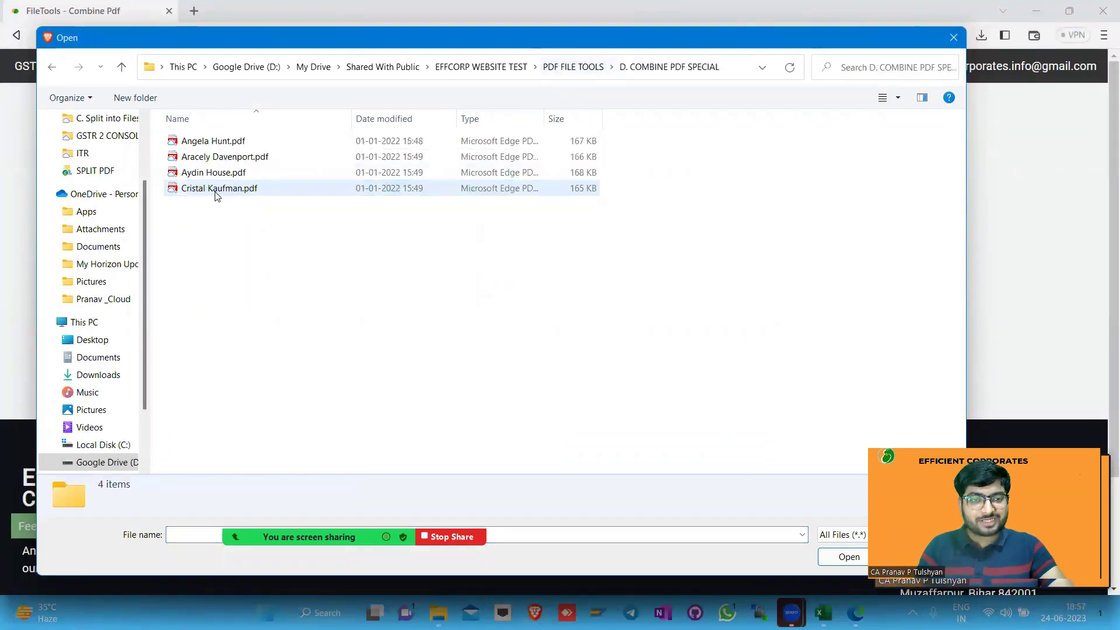
left_click(731, 68)
key("alt+Tab")
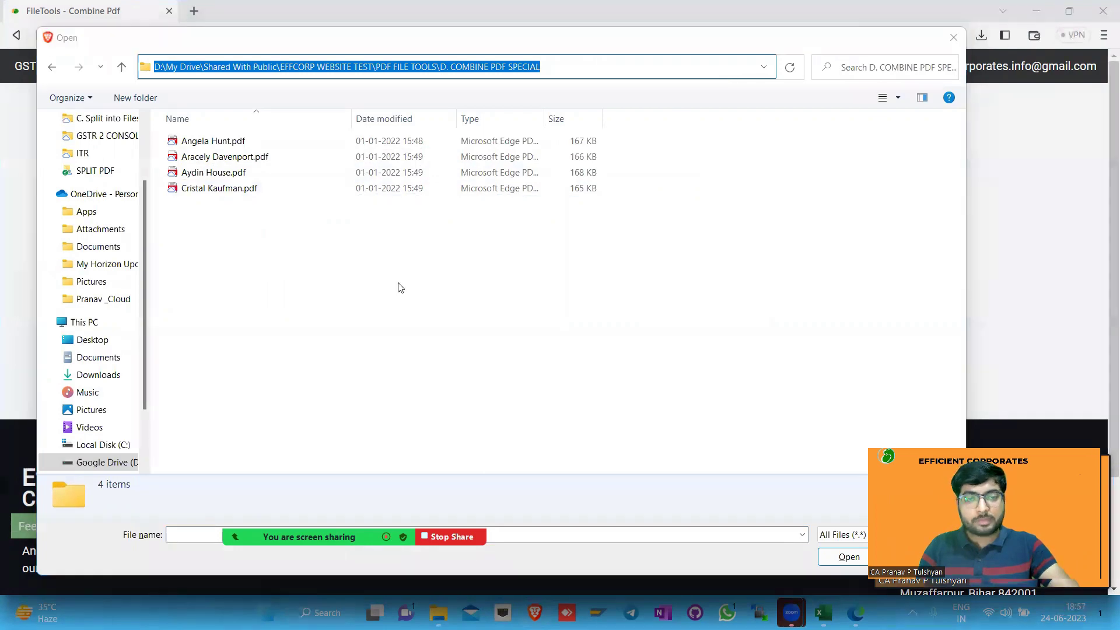
key("alt+Tab")
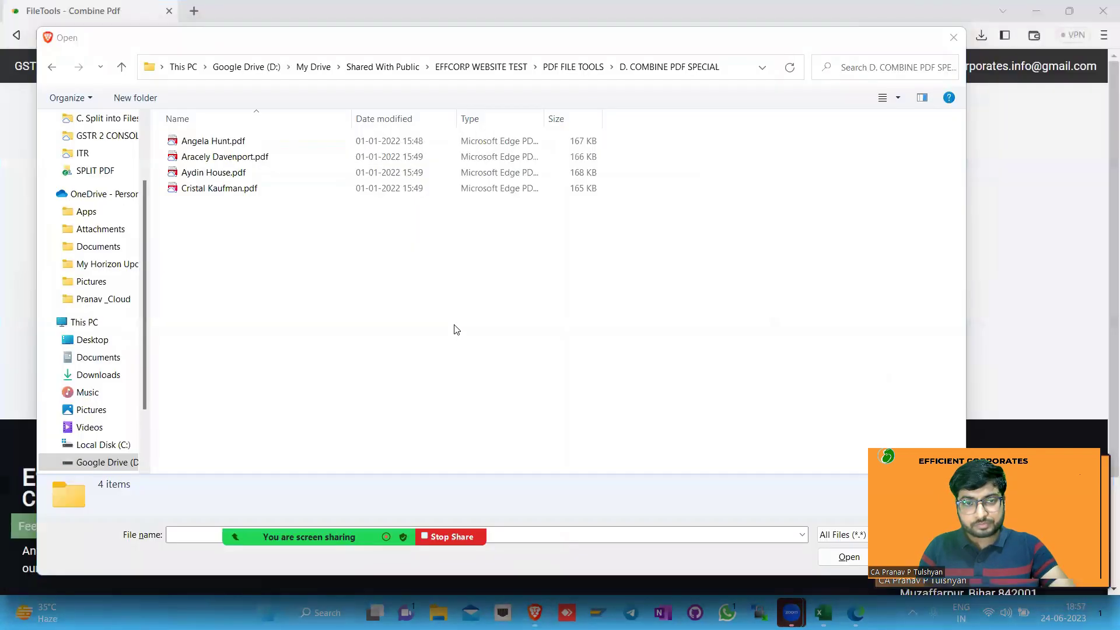
left_click_drag(221, 216, 252, 140)
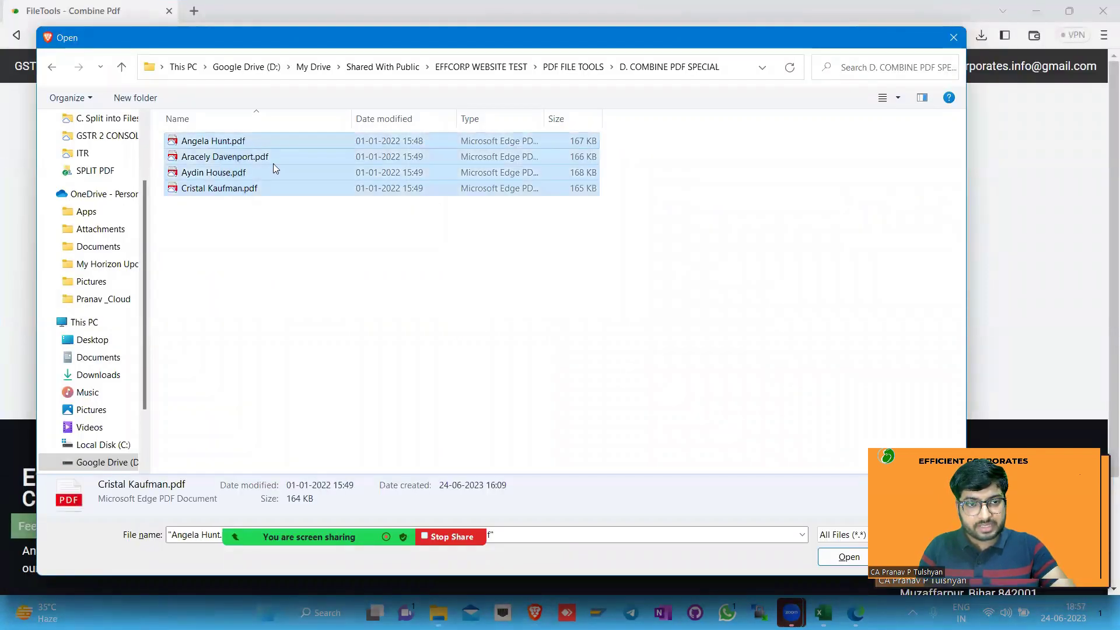
left_click(834, 559)
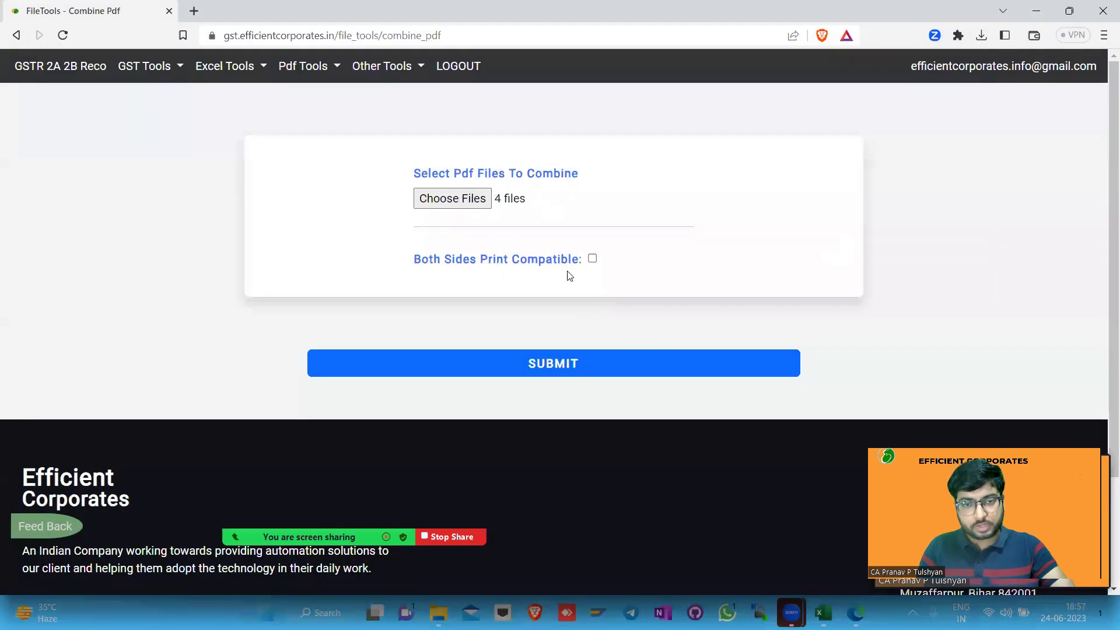
left_click(593, 259)
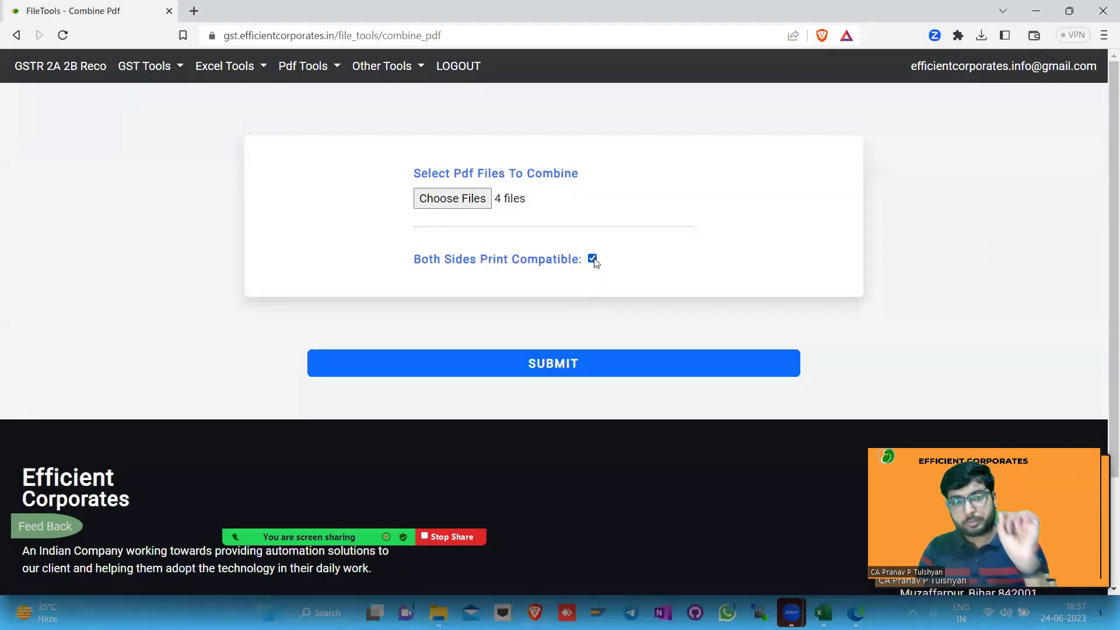
left_click(549, 362)
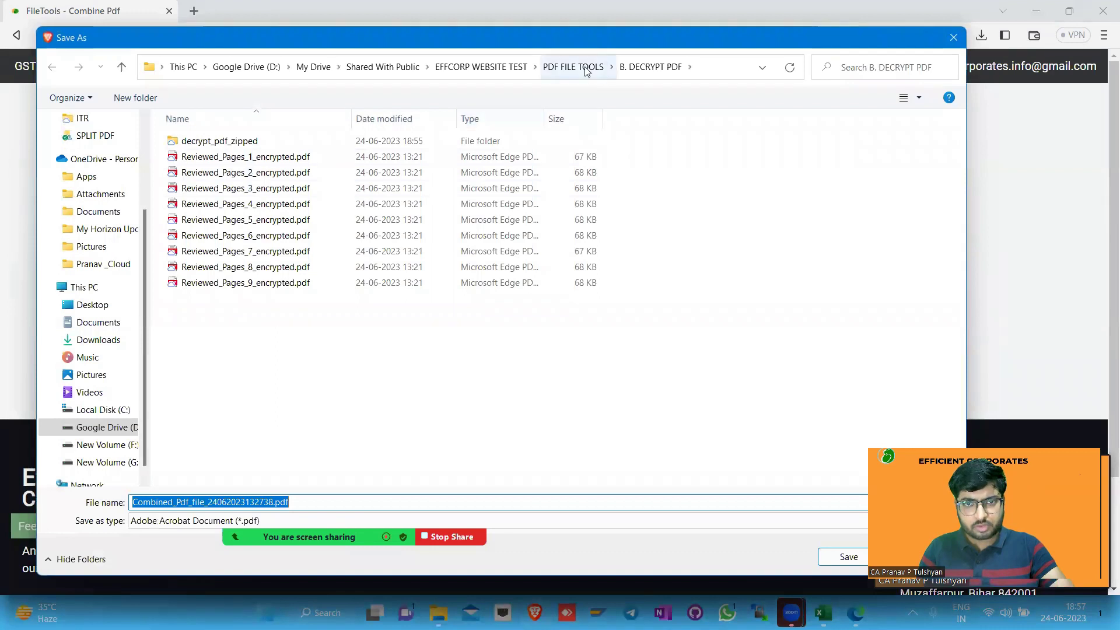
Save the merged PDF as A Combined_Pdf_file_24062023132738.pdf in D. COMBINE PDF SPECIAL.
left_click(573, 66)
double_click(210, 188)
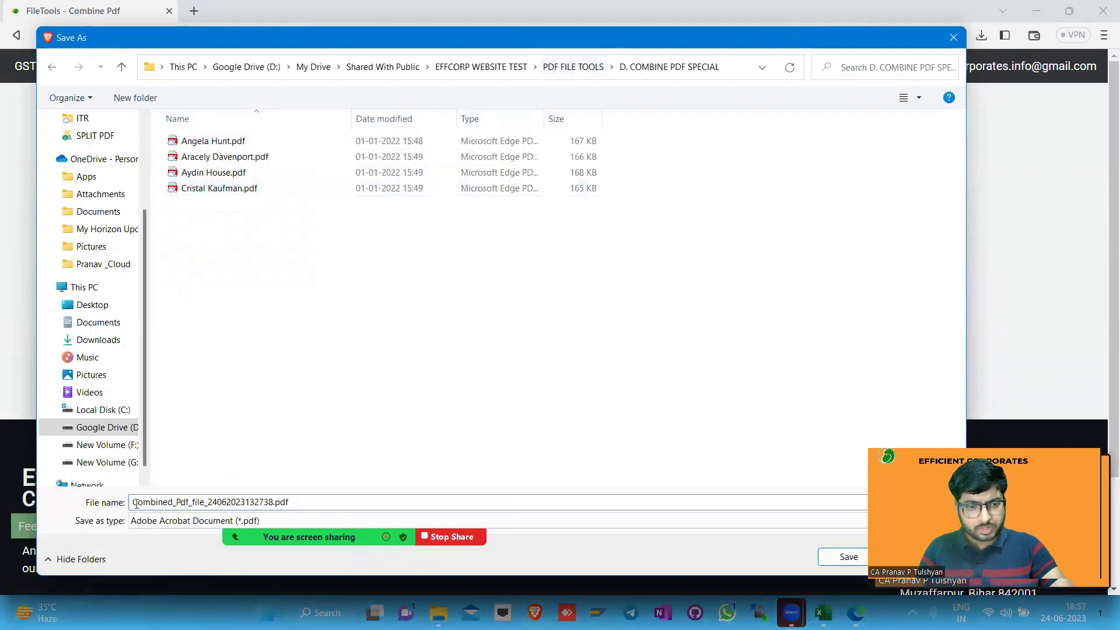
left_click(209, 502)
type("A")
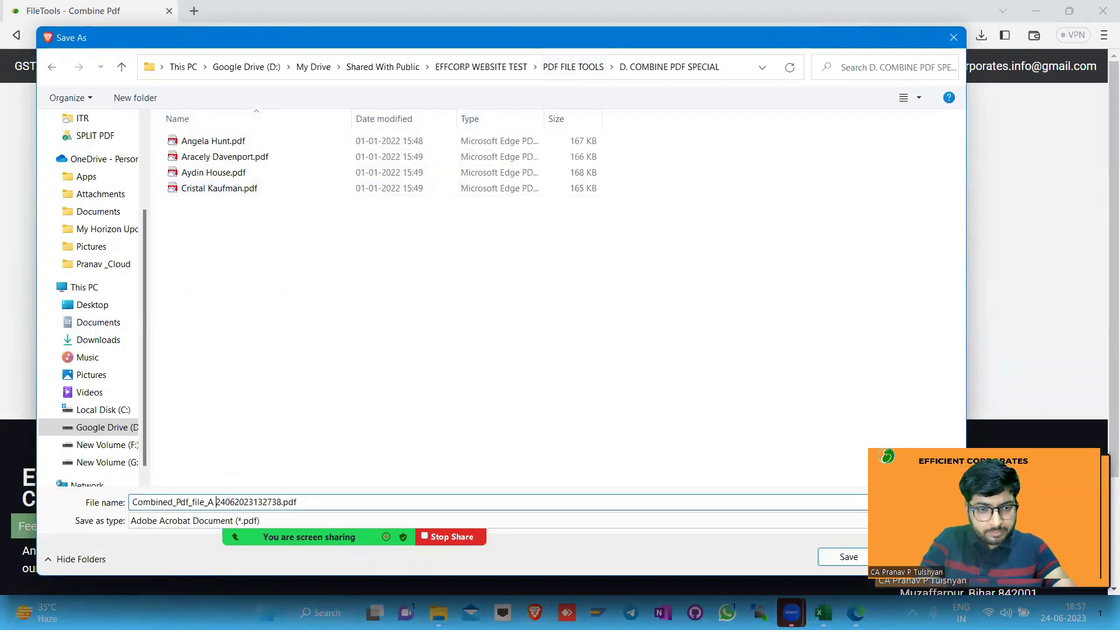
key("BackSpace")
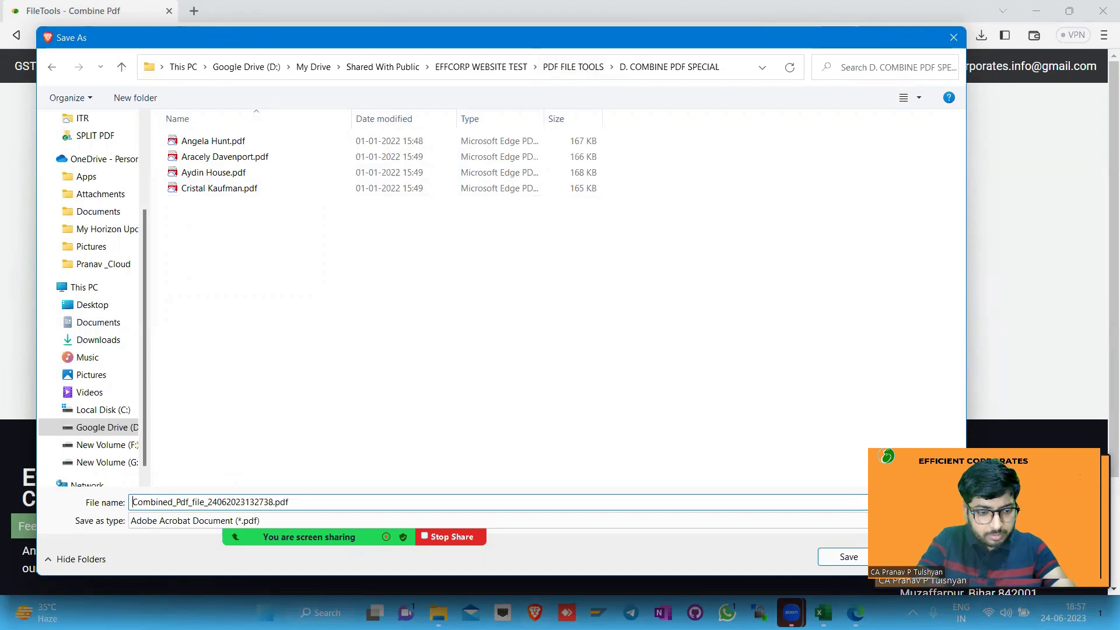
key("shift+End")
key("Return")
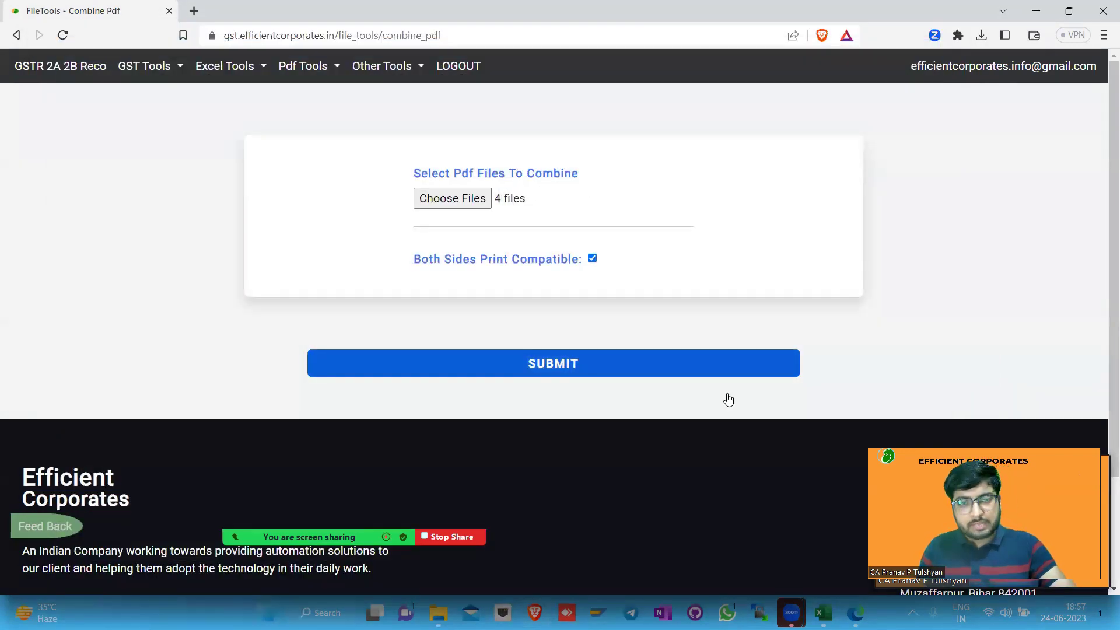
Merge the four PDFs again without double-sided print compatibility, saving as B Combined_Pdf_file_24062023132755.pdf.
left_click(592, 258)
left_click(511, 372)
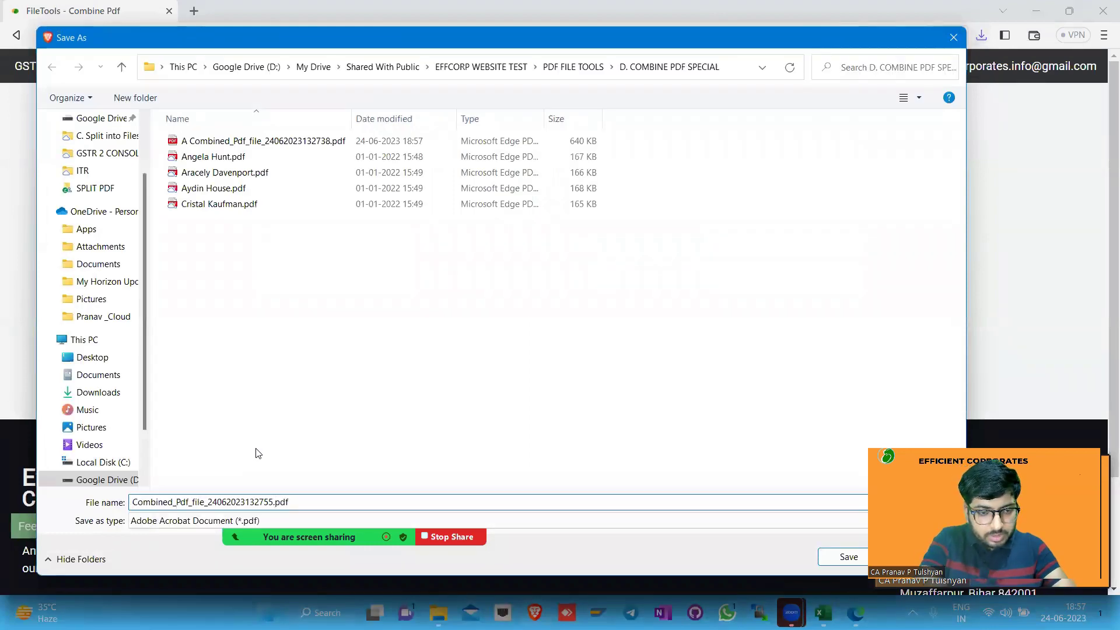
key("Home")
type("A")
key("Return")
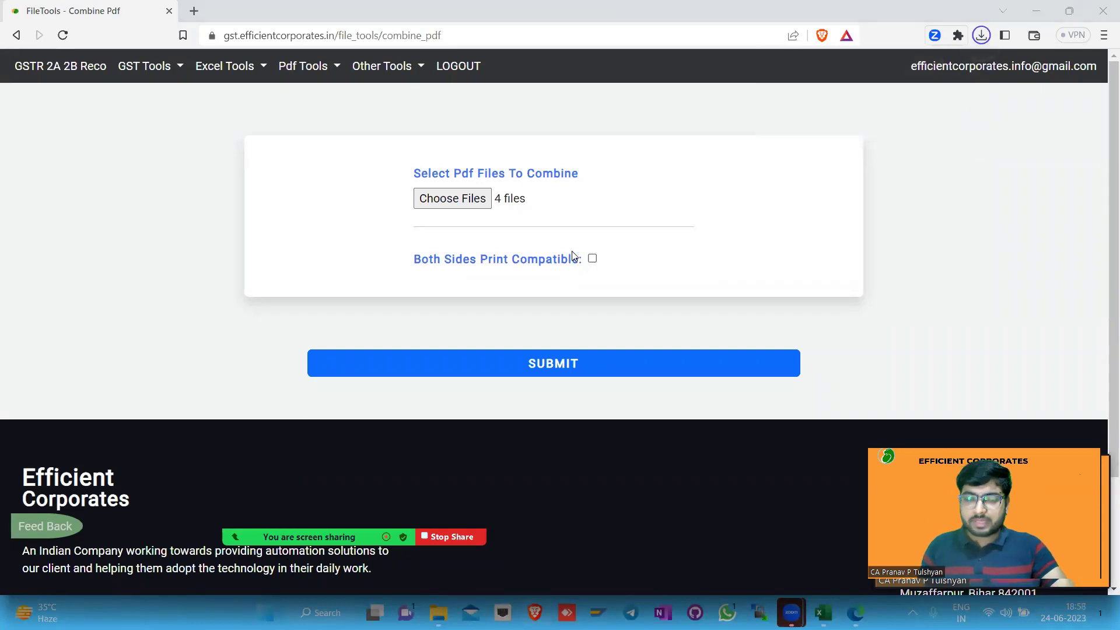
key("alt+Tab")
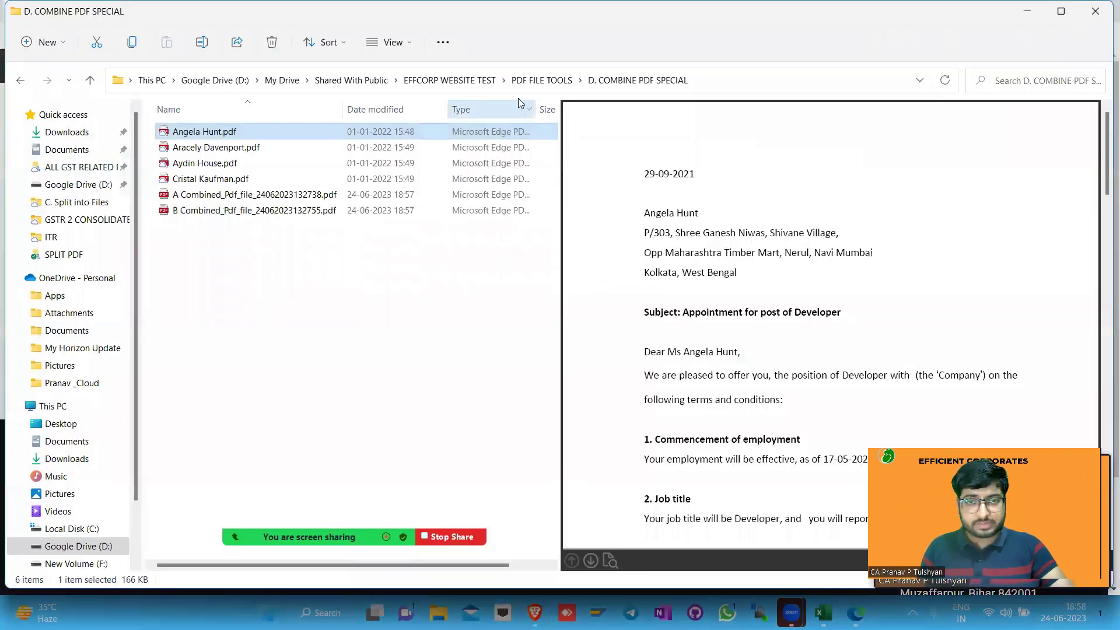
Open B Combined_Pdf_file_24062023132755.pdf in Edge and review its 12 pages.
left_click(201, 211)
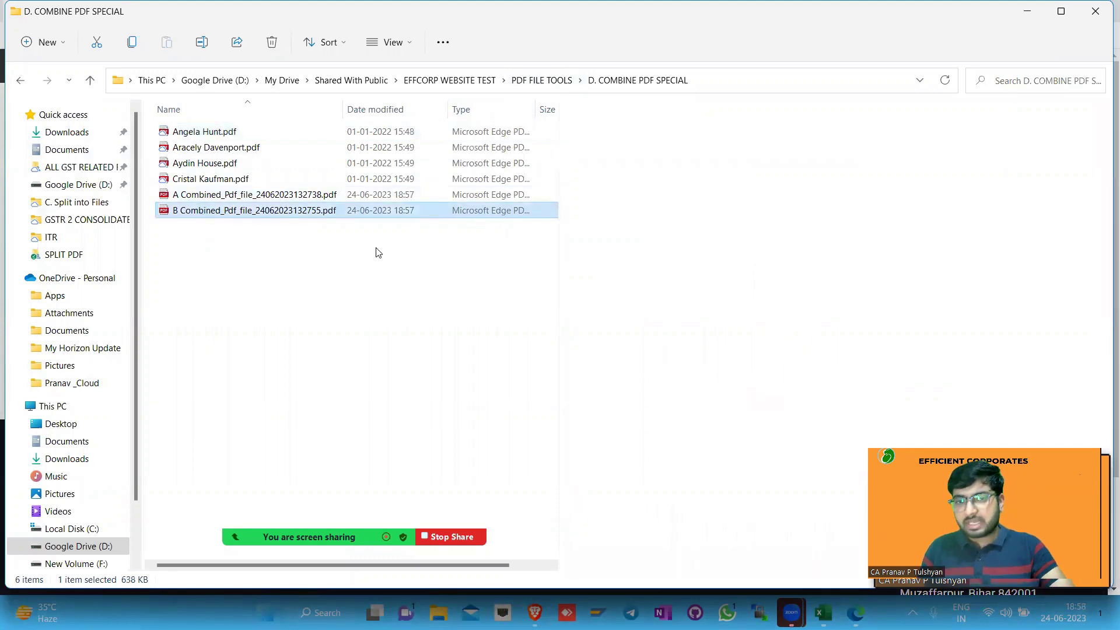
double_click(237, 211)
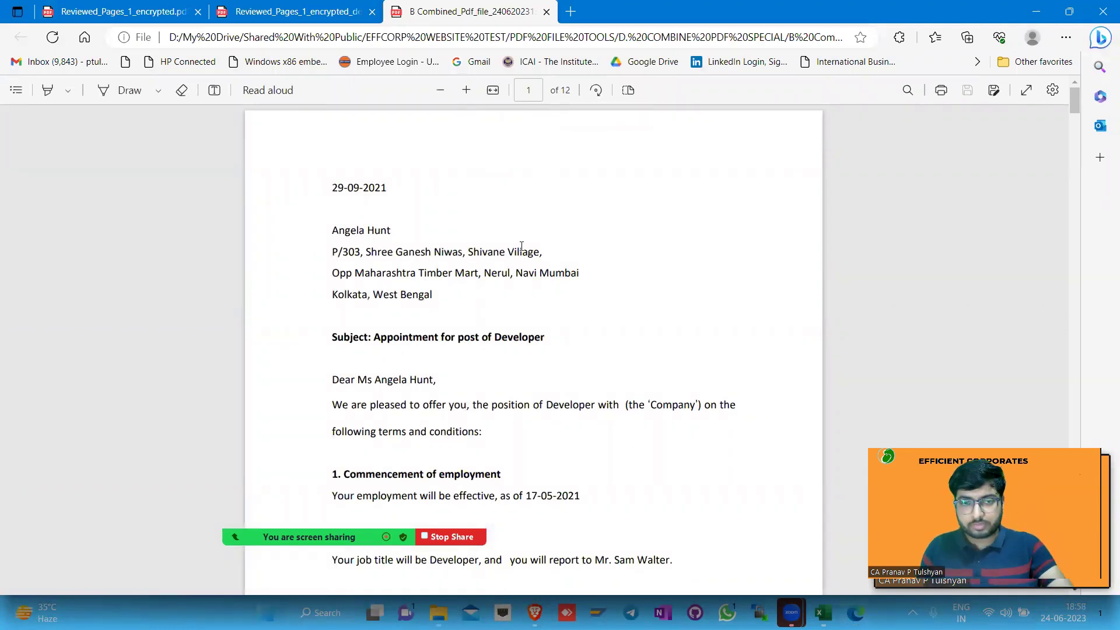
scroll(520, 251, "down", 5)
scroll(532, 250, "down", 20)
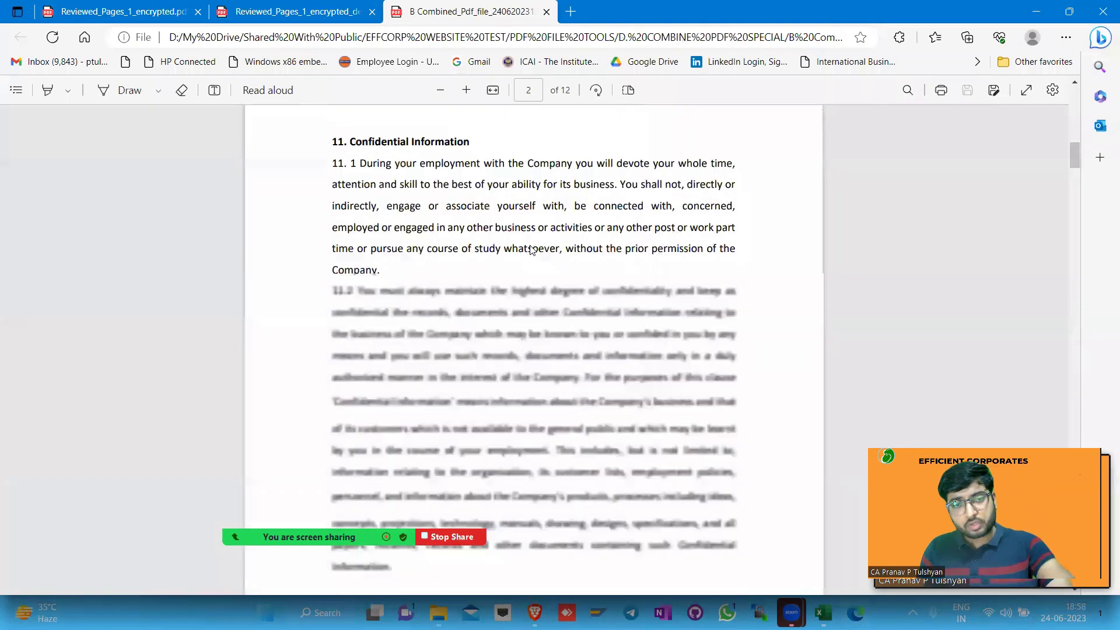
scroll(532, 250, "down", 10)
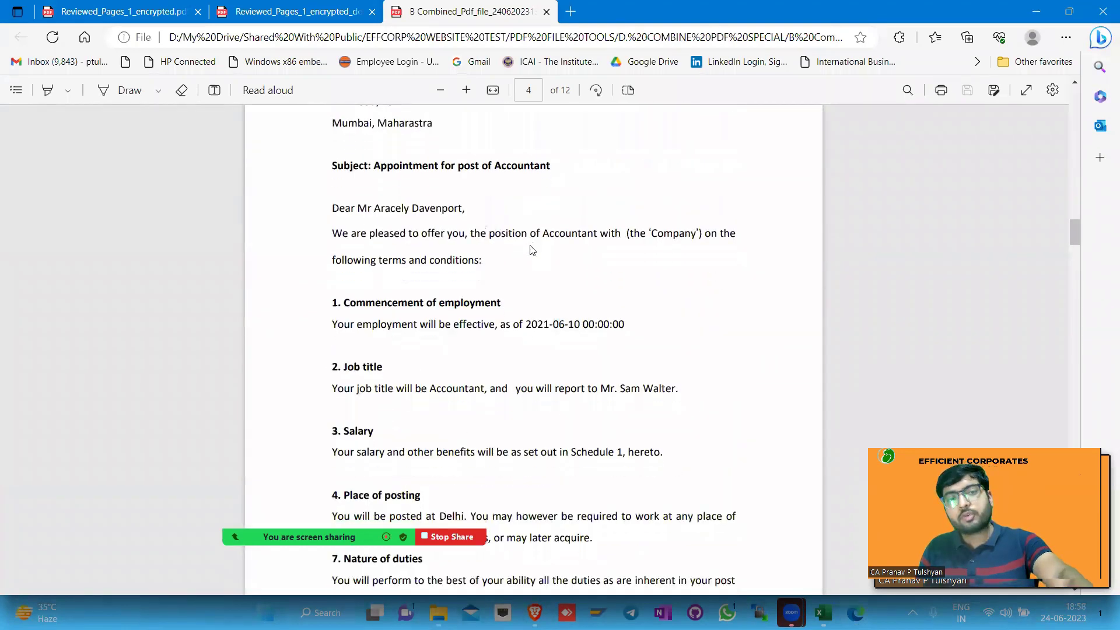
scroll(532, 250, "up", 2)
left_click_drag(420, 215, 339, 216)
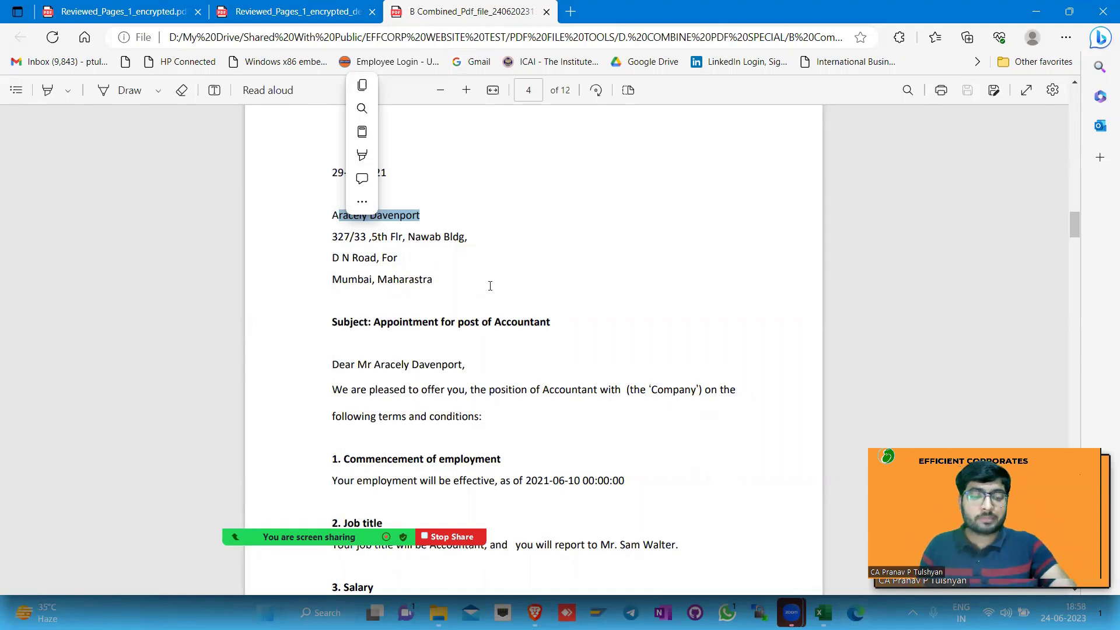
key("alt+Tab")
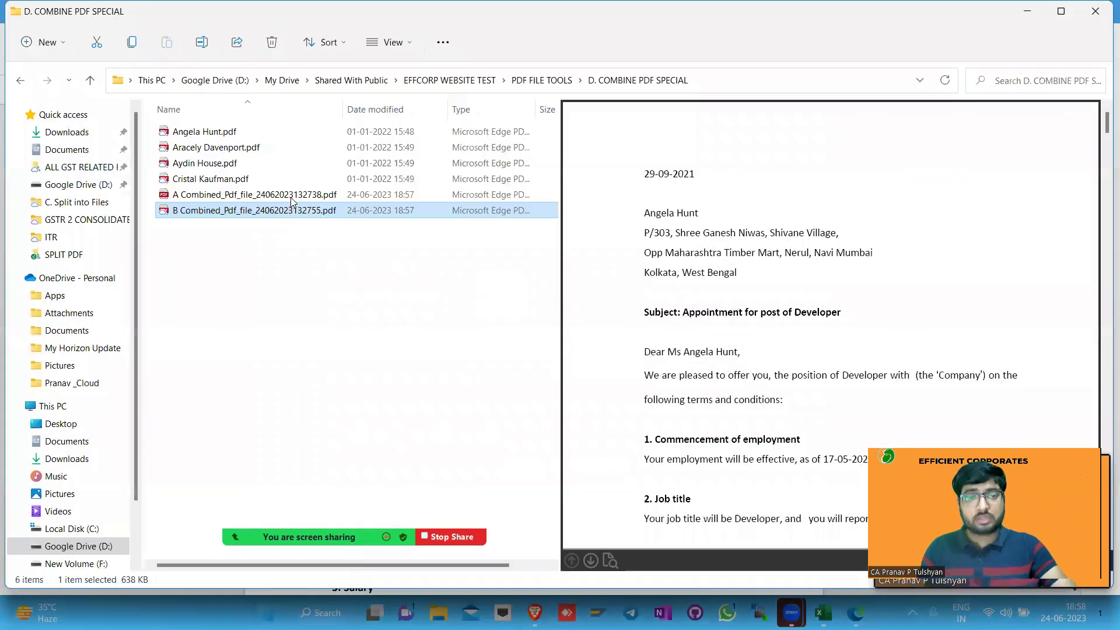
Open A Combined_Pdf_file_24062023132738.pdf in Edge and review its 16 pages and blank separator pages.
left_click(291, 198)
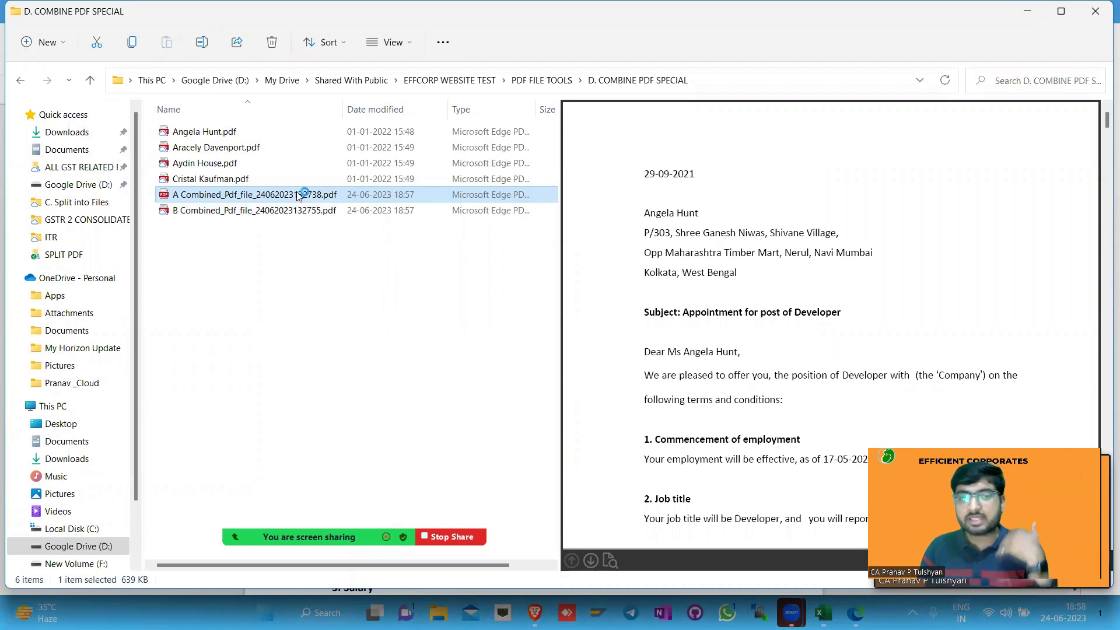
double_click(299, 192)
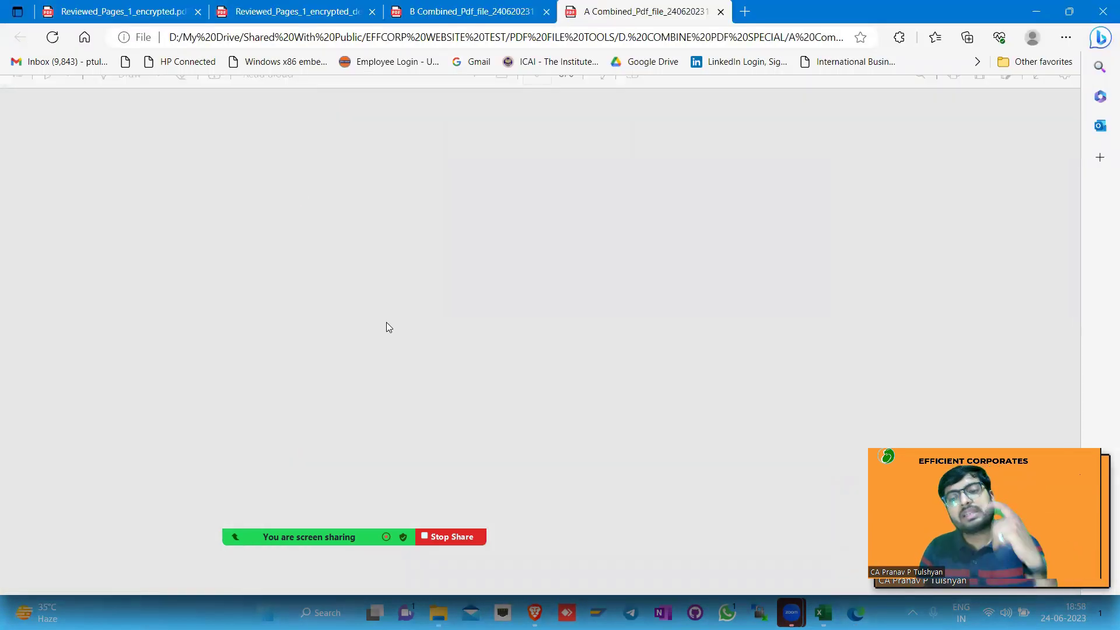
scroll(423, 331, "down", 5)
scroll(423, 330, "down", 20)
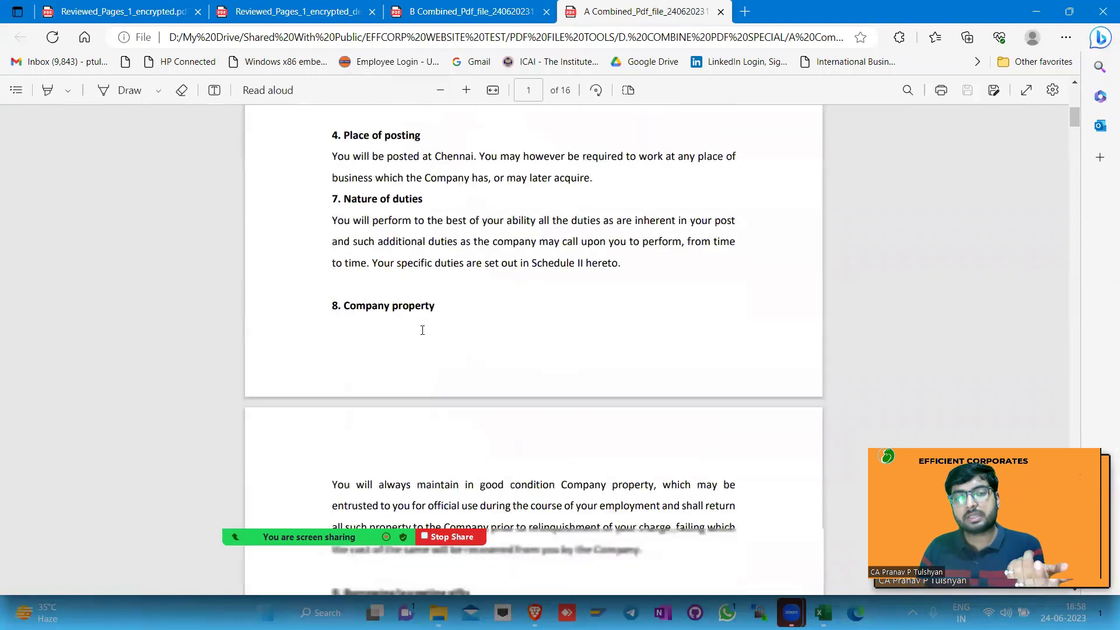
scroll(422, 330, "down", 3)
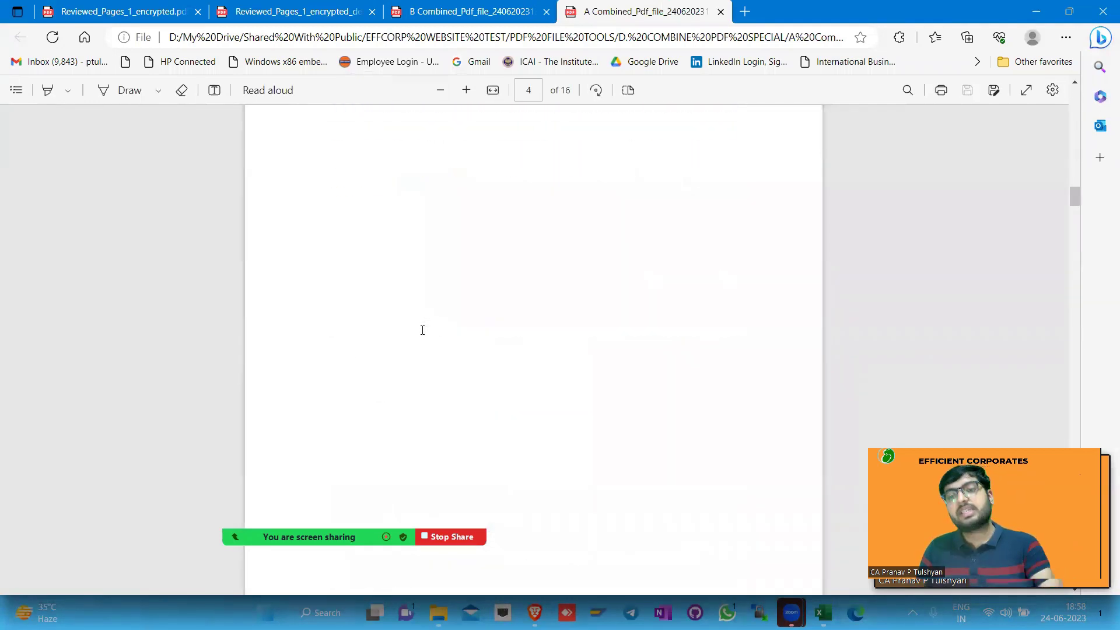
scroll(423, 330, "down", 10)
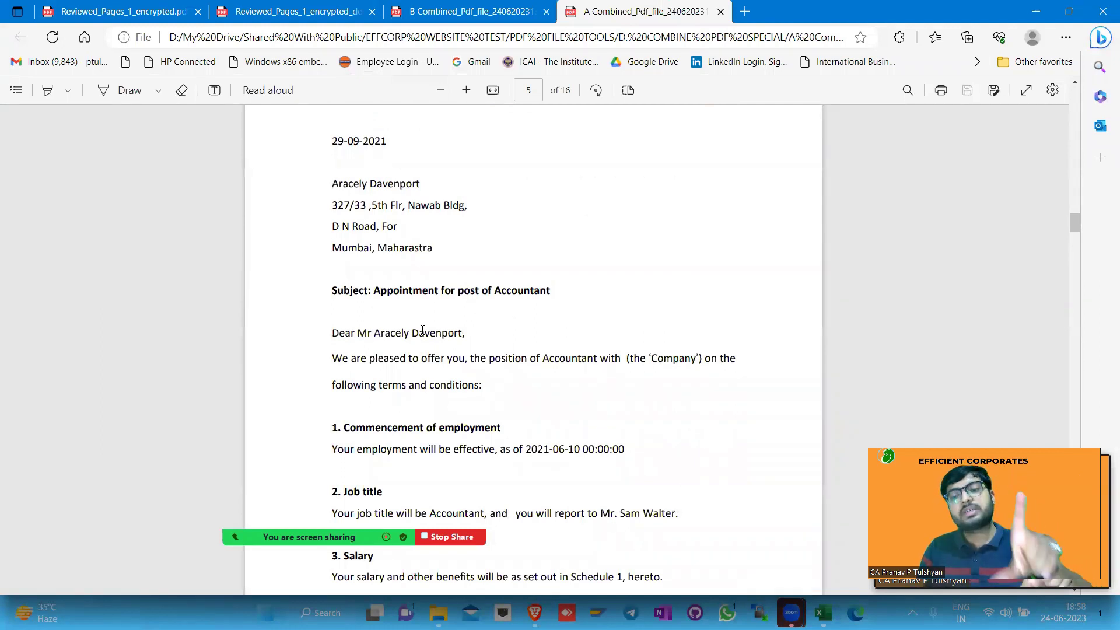
scroll(422, 331, "up", 6)
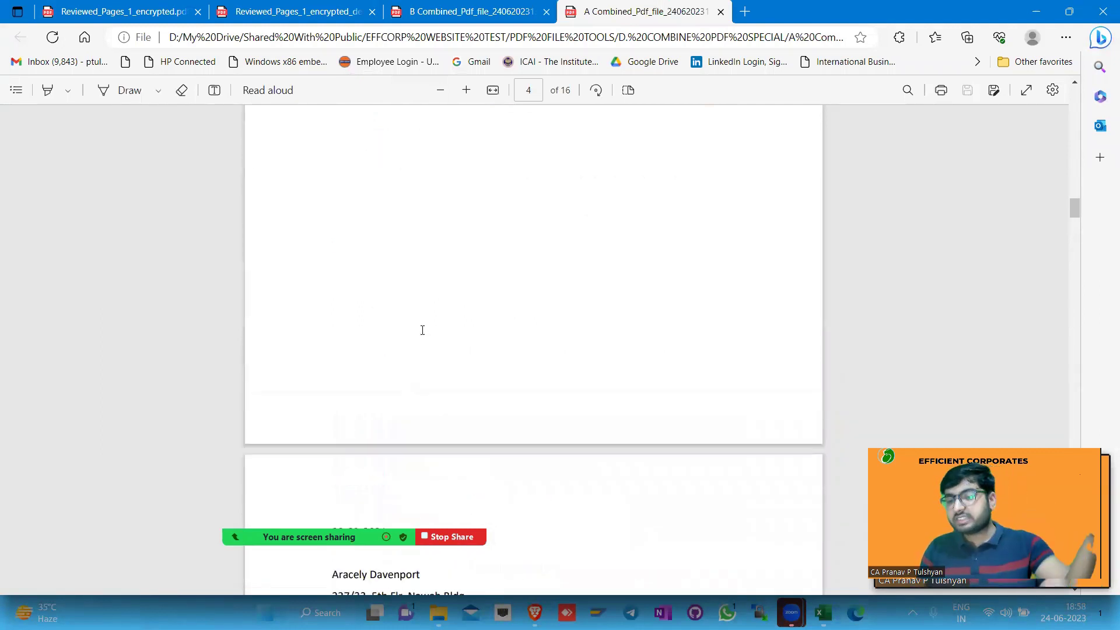
scroll(423, 331, "down", 5)
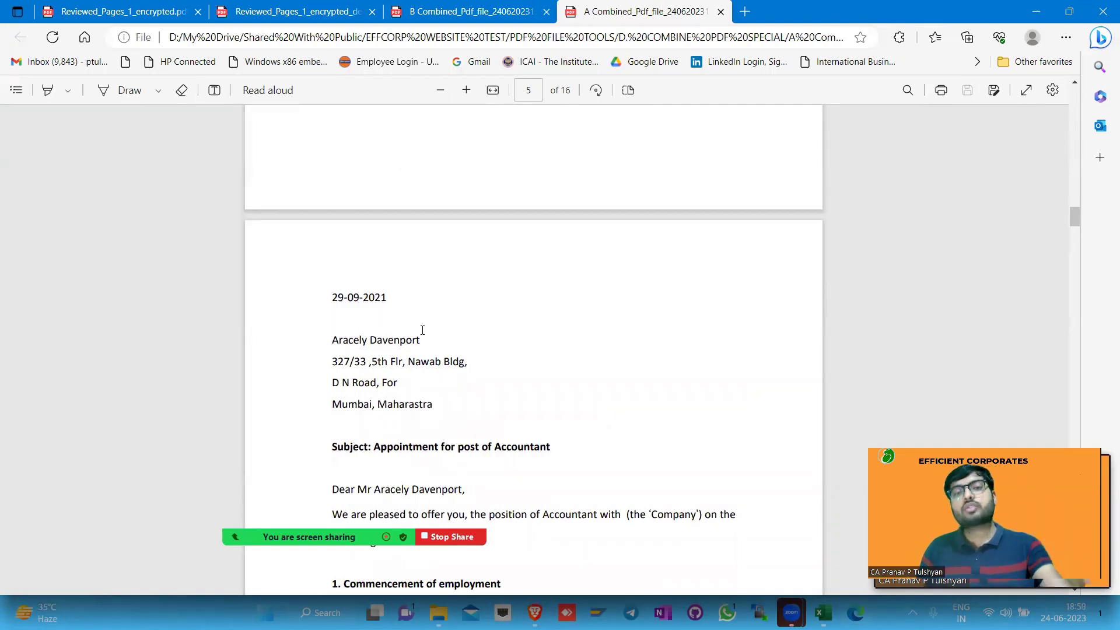
scroll(423, 330, "down", 20)
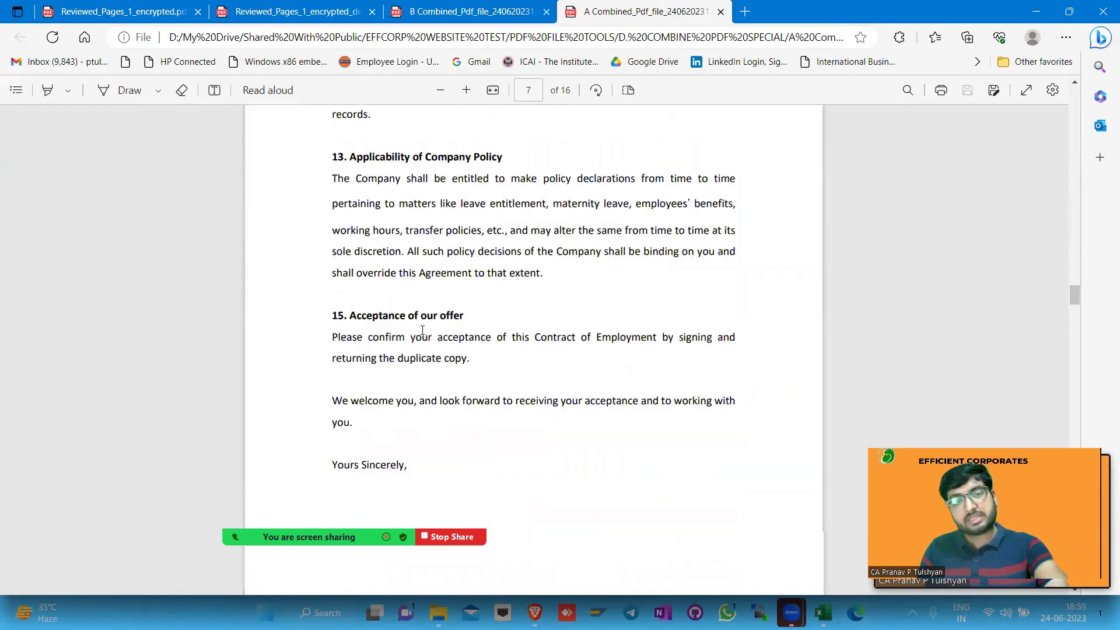
scroll(423, 331, "down", 15)
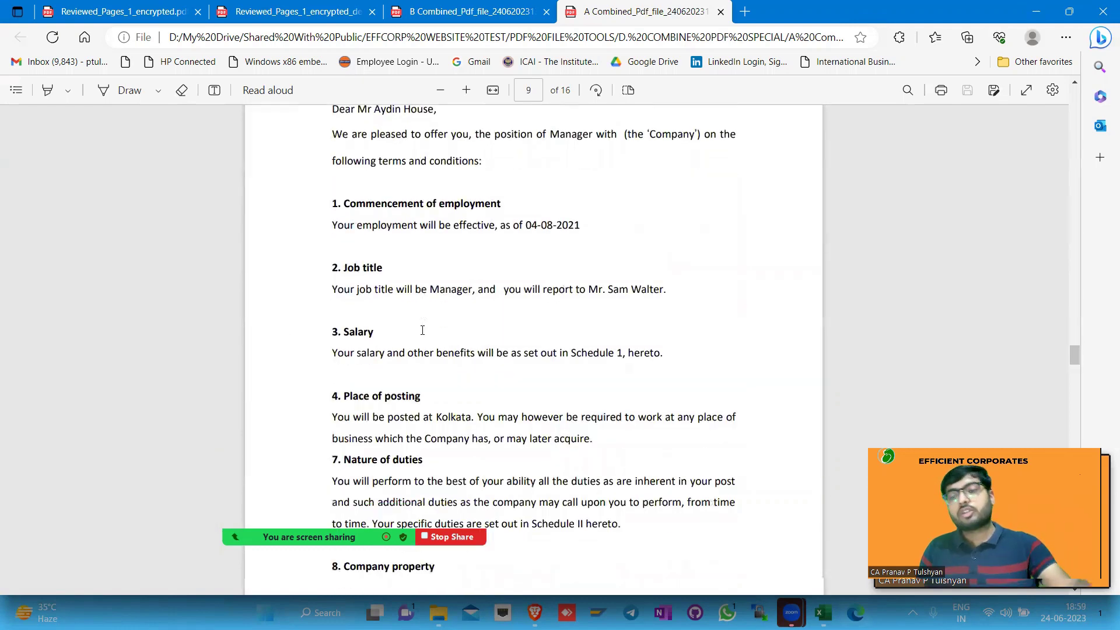
scroll(422, 330, "down", 7)
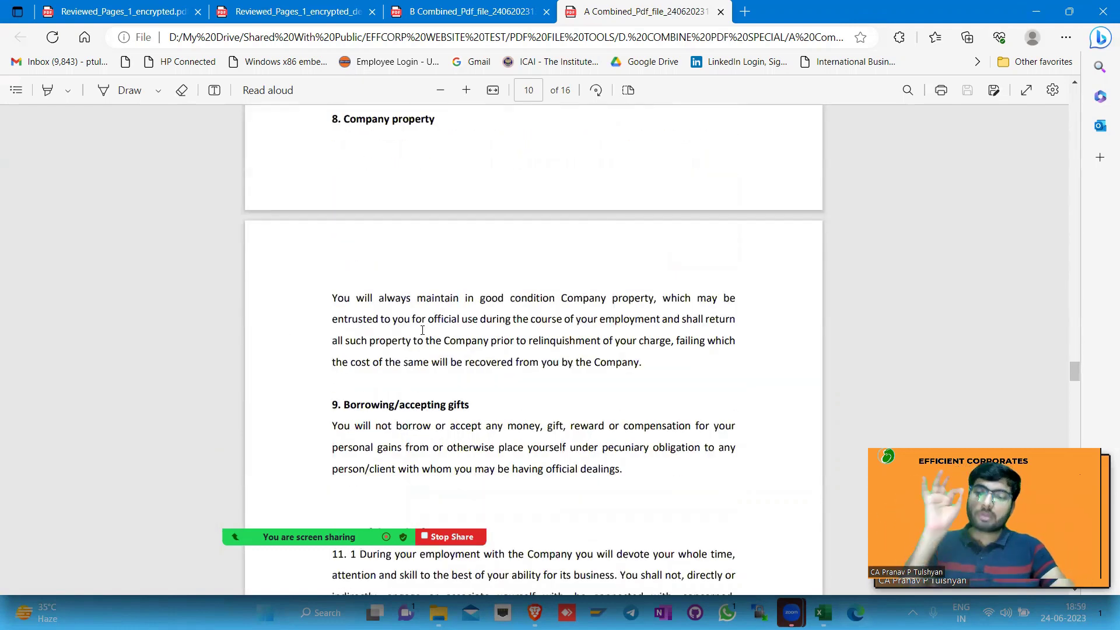
key("alt+Tab")
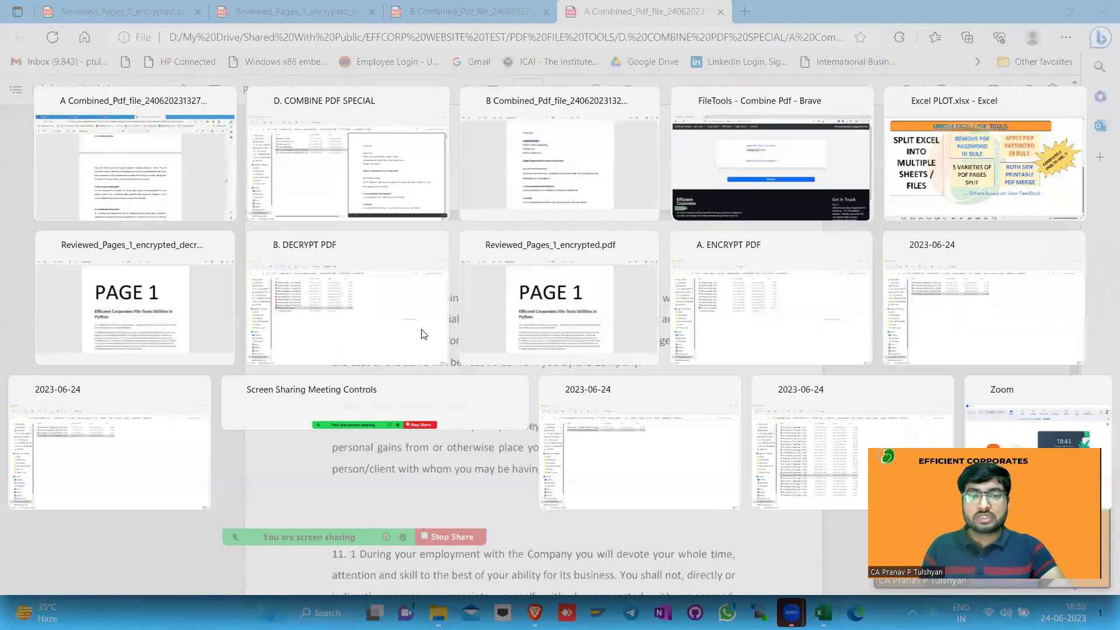
Turn Both Sides Print Compatible back on in the FileTools combine PDF tool.
key("alt+Tab")
key("alt+Tab")
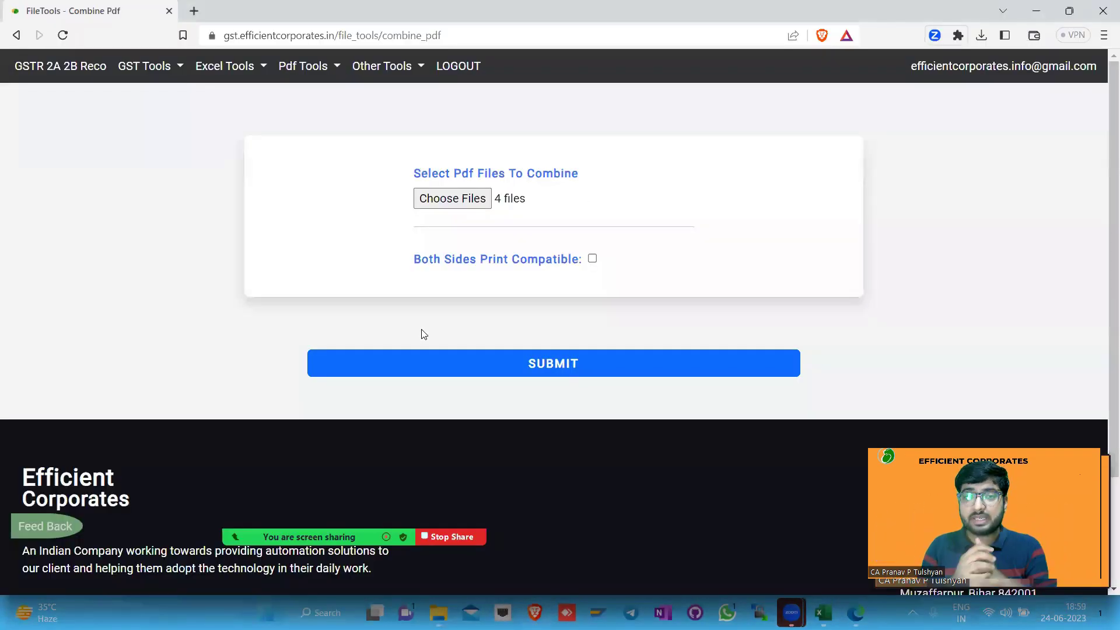
left_click(592, 259)
key("alt+Tab")
key("alt+shift+Tab")
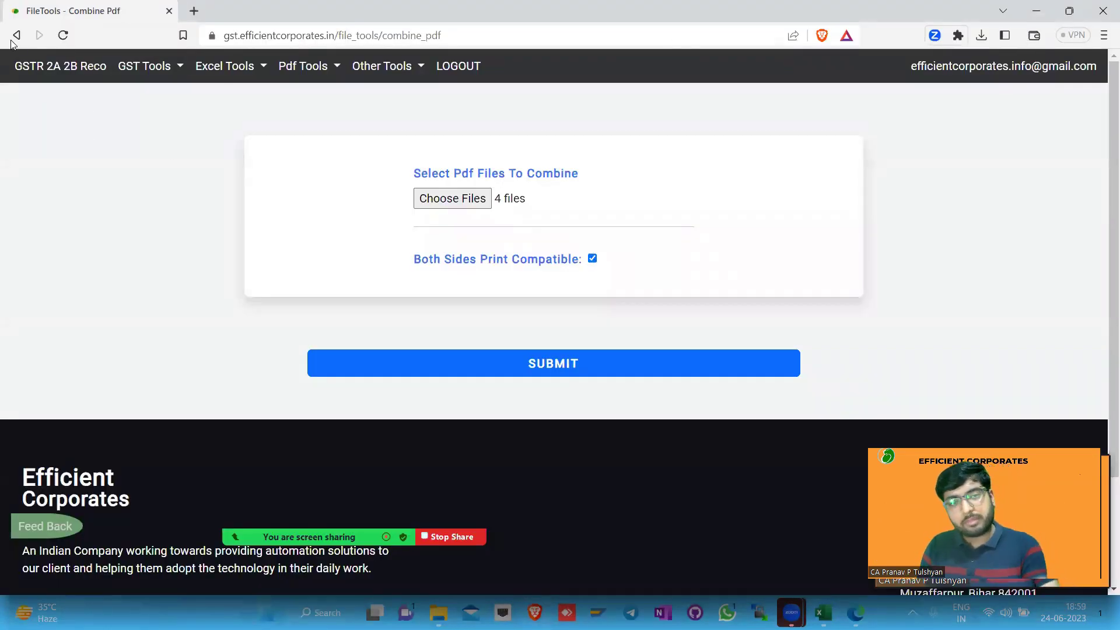
Return to the FileTools page and log out of the site.
key("alt+Tab")
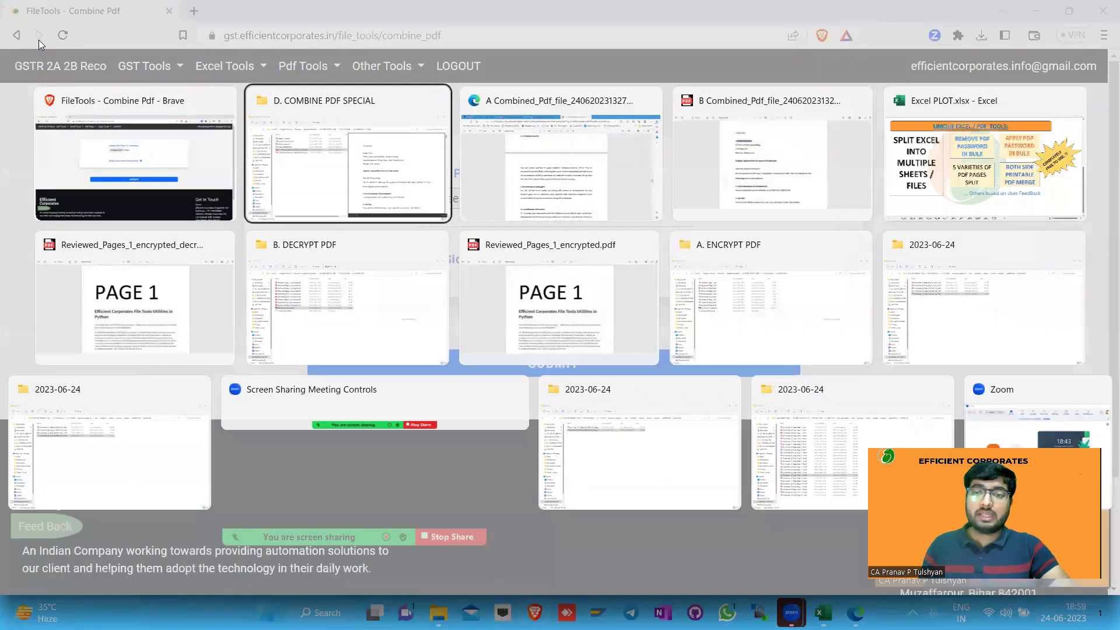
key("alt+Tab")
key("alt+Tab")
key("alt+Tab")
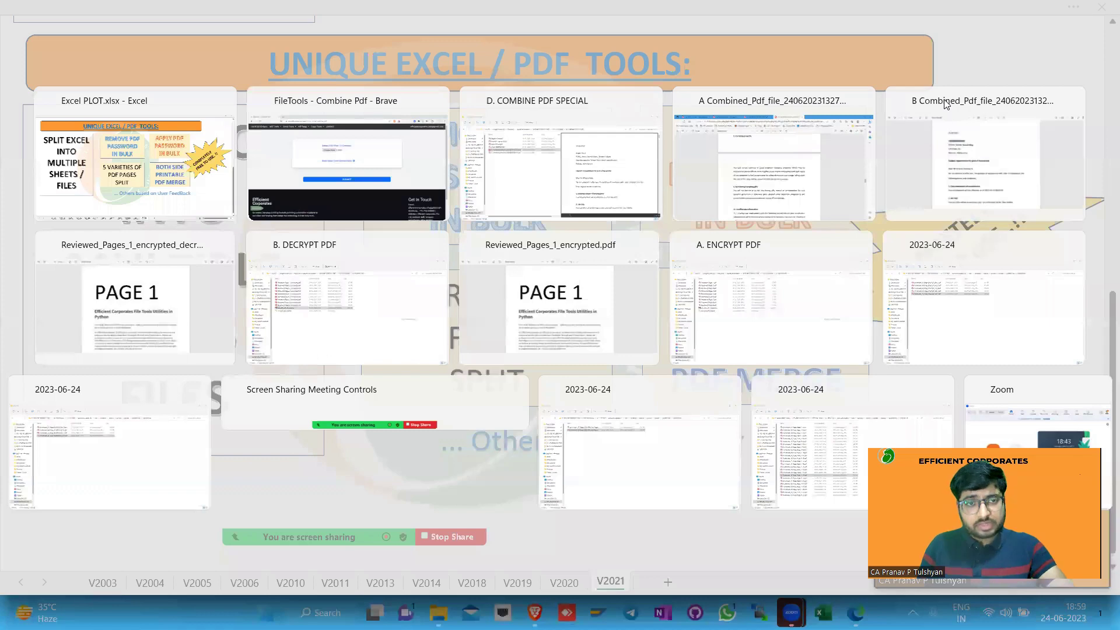
key("alt+Tab")
left_click(470, 67)
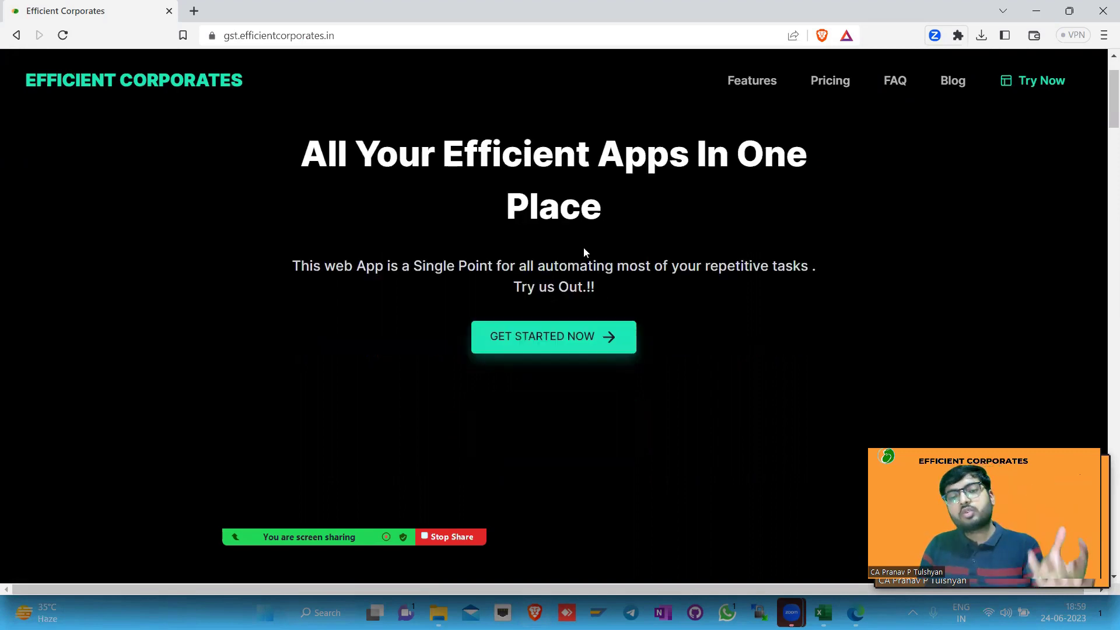
Open the Premium plan's contact form and autofill the name and e-mail fields.
scroll(583, 247, "down", 15)
scroll(584, 253, "down", 8)
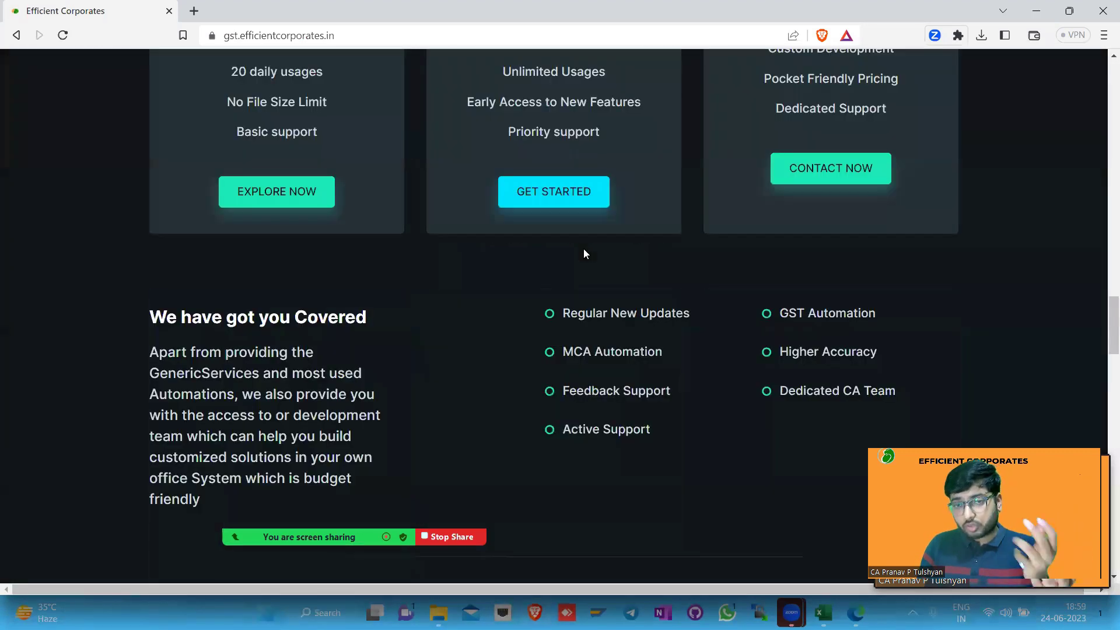
scroll(583, 249, "up", 3)
scroll(583, 249, "up", 3)
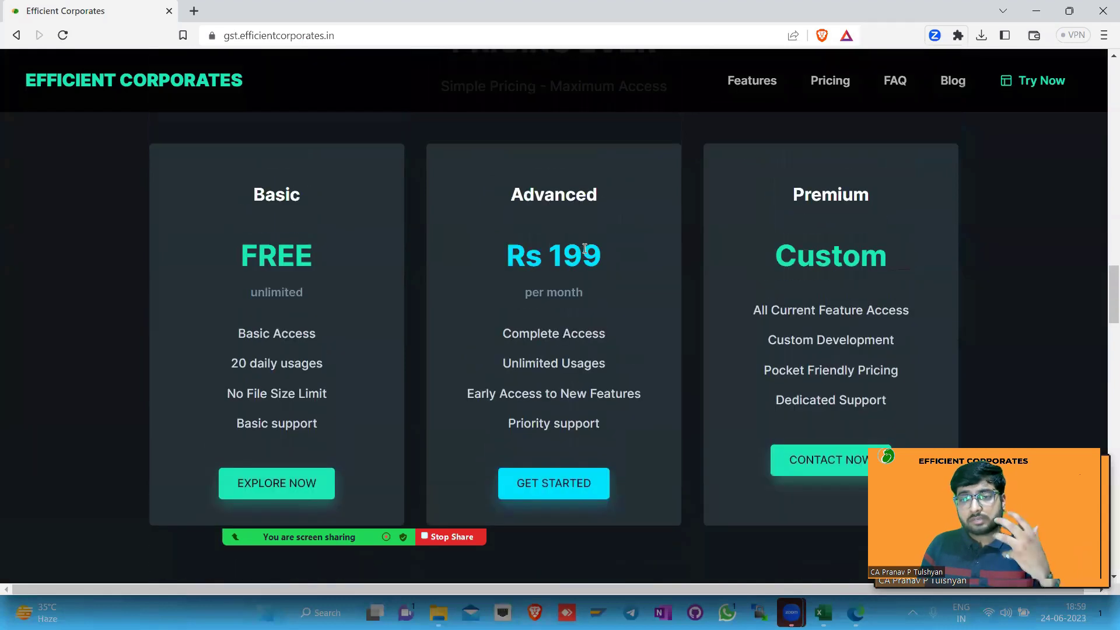
left_click(825, 450)
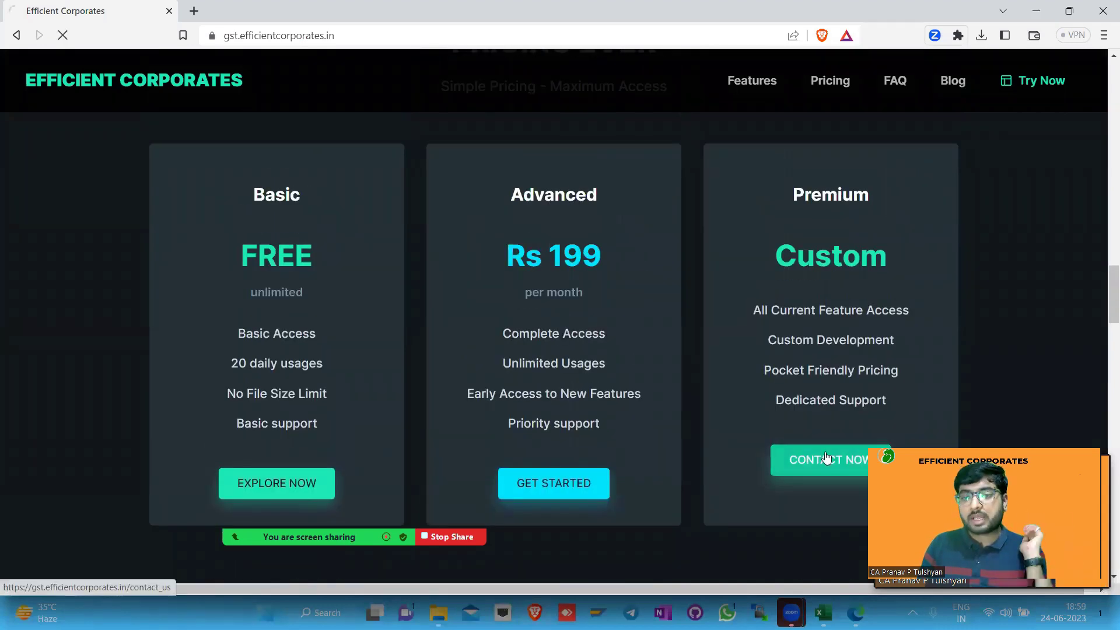
left_click(213, 226)
left_click(227, 268)
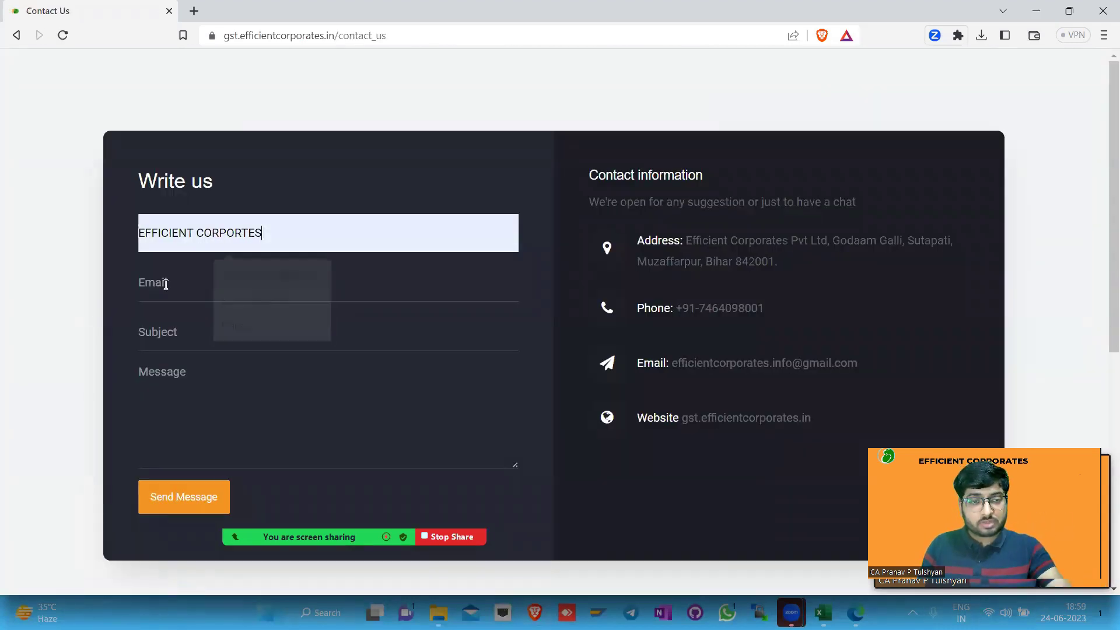
left_click(166, 284)
left_click(271, 325)
Enter the subject 'WANTO TO MAKE A CUTOM TOOL OWN COMPANY NETWORK'.
left_click(171, 333)
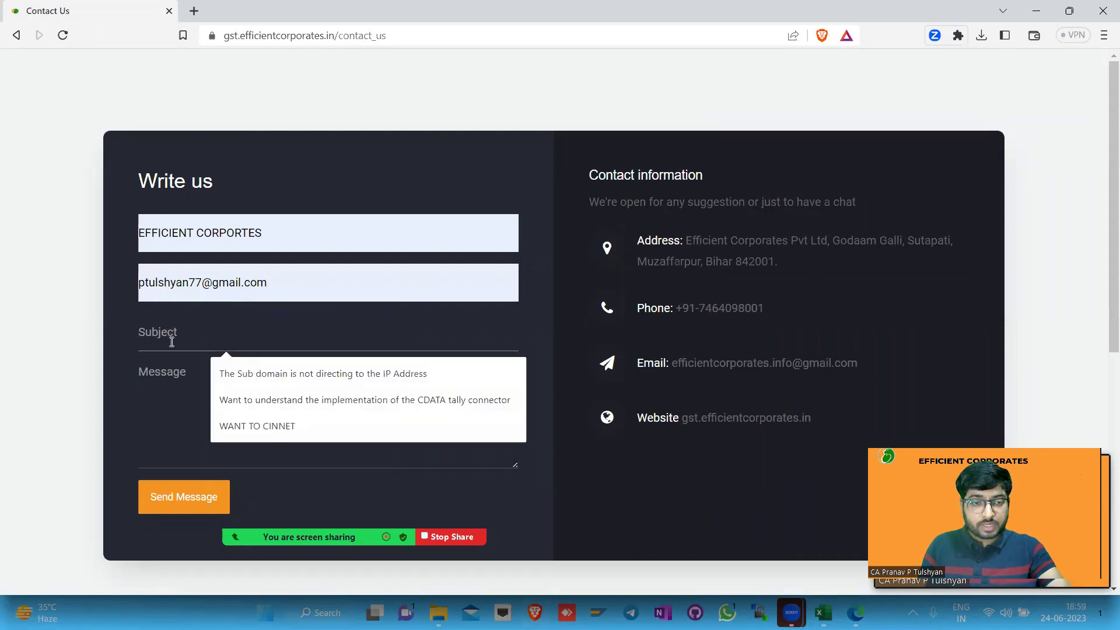
type("WANT")
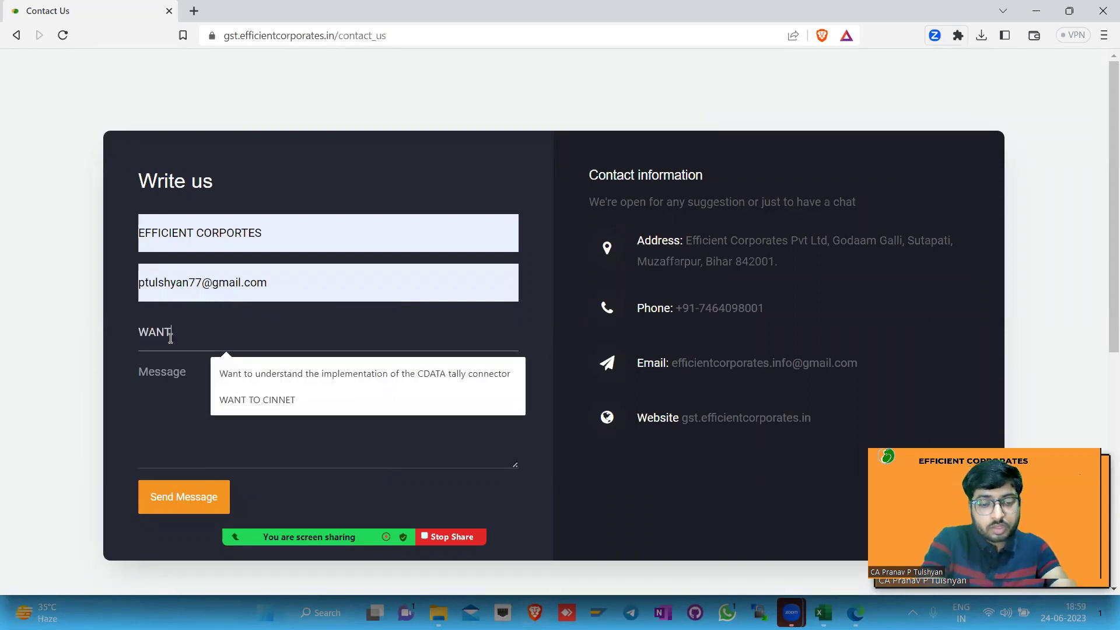
type("O TO MAKE A CUT")
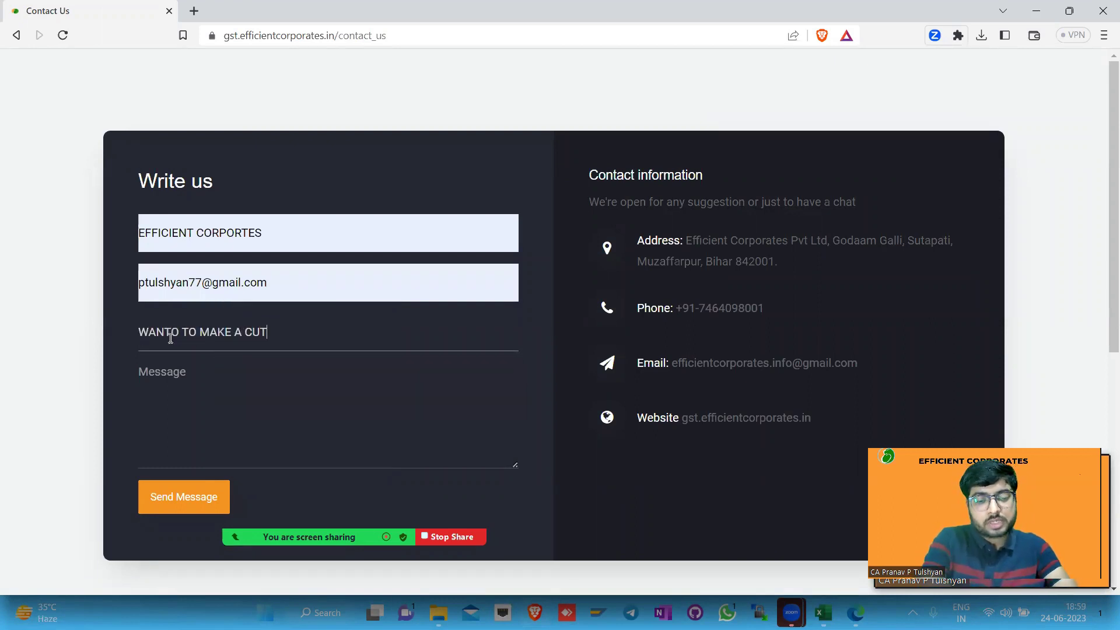
type("OM TOOL ")
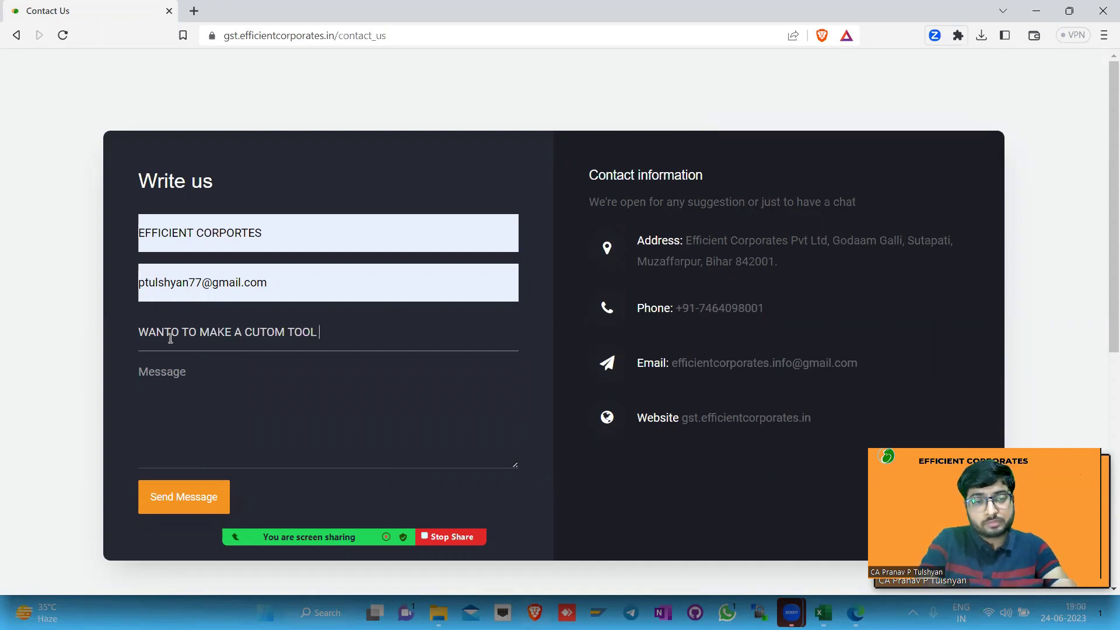
type("OWN COMPANY ")
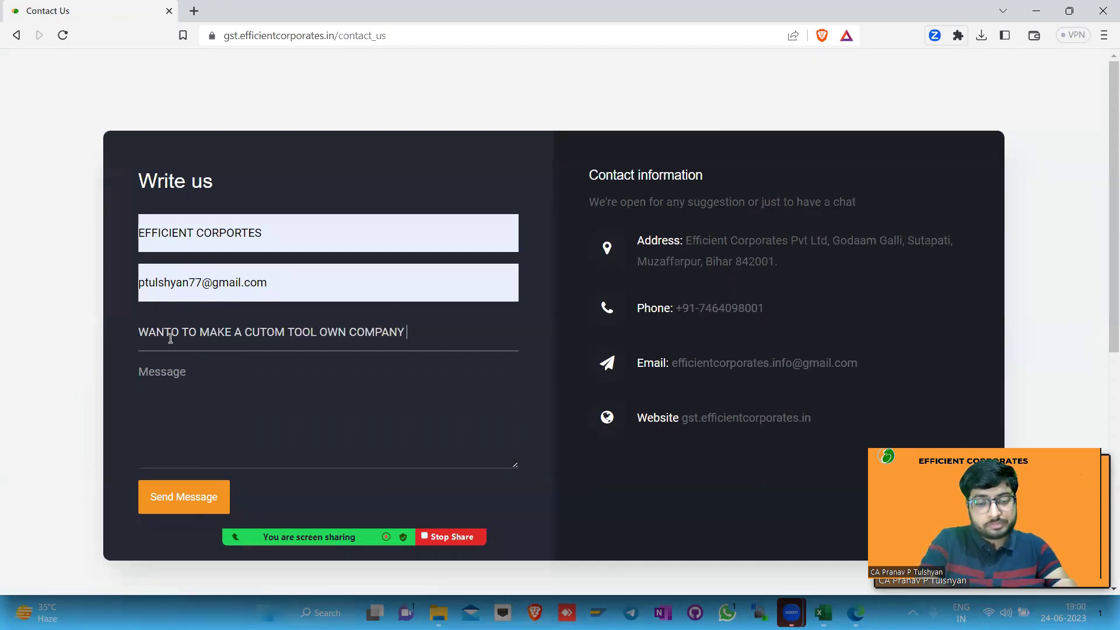
type("NETWORK")
key("ctrl+Left")
key("ctrl+shift+Left")
key("ctrl+shift+Left")
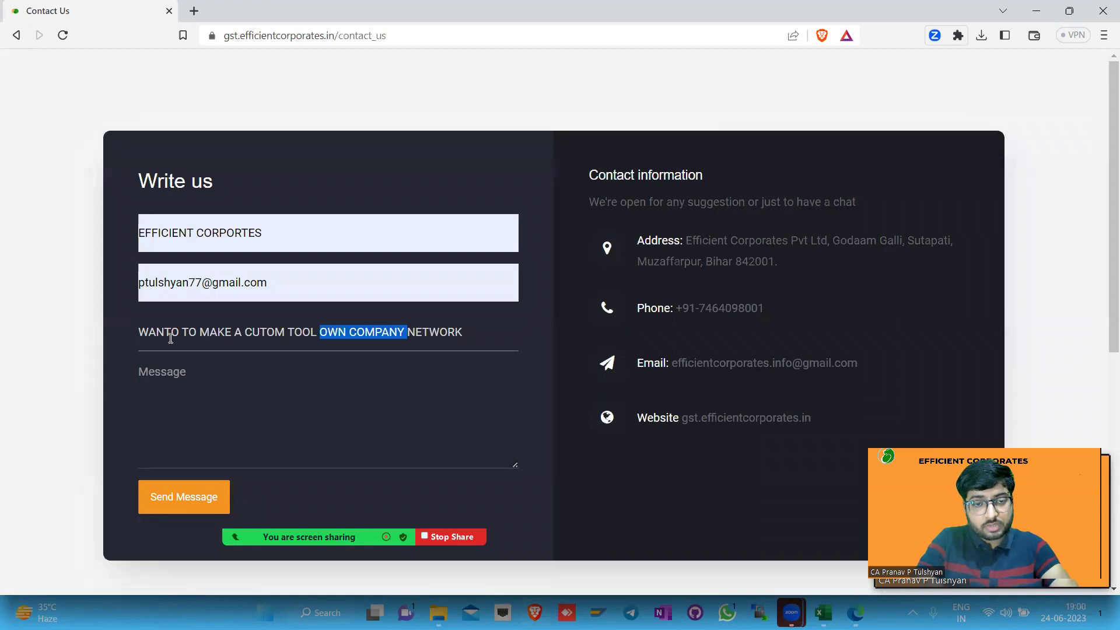
key("shift+Home")
key("Tab")
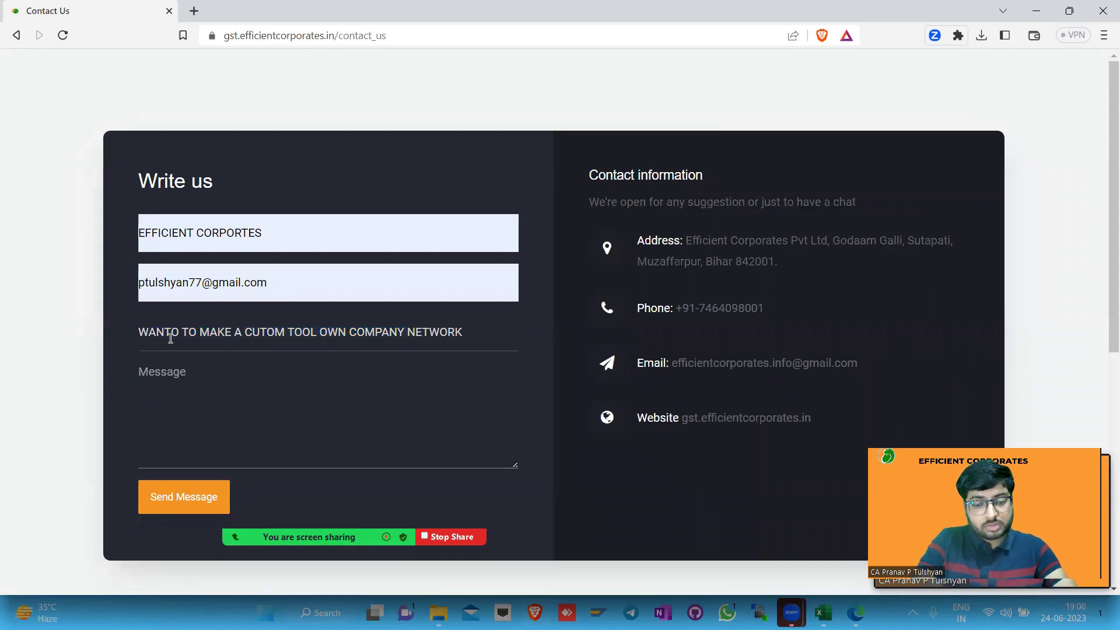
key("ctrl+shift+s")
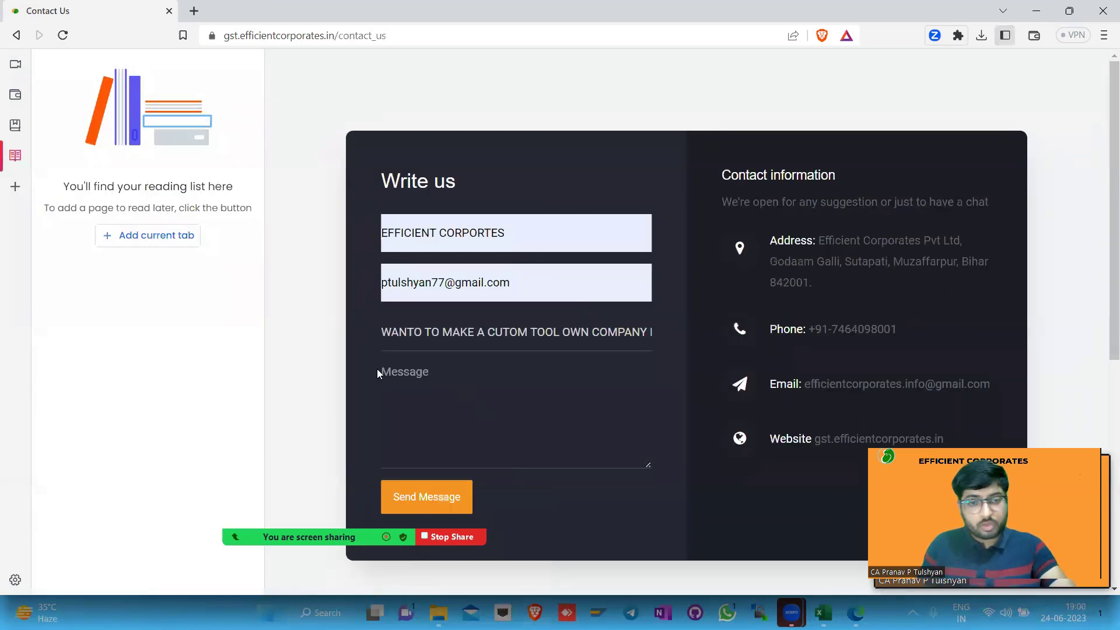
Write the message 'WAT NT TO DICUSS', send the enquiry, and return to the home page.
left_click(410, 378)
type("WAT T")
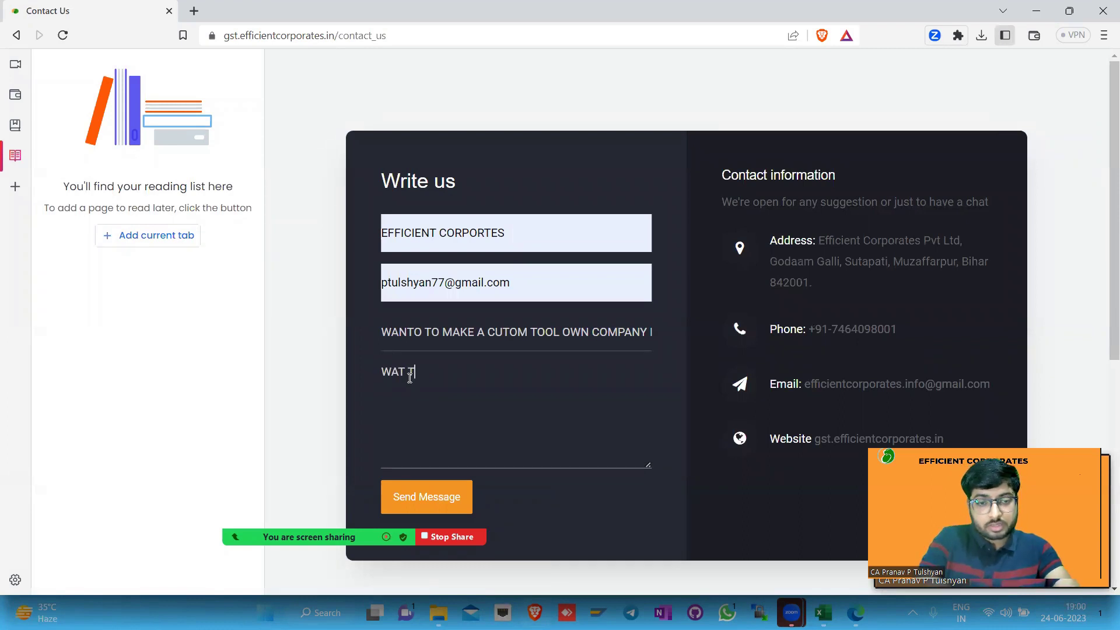
type("NT TO DICUSS")
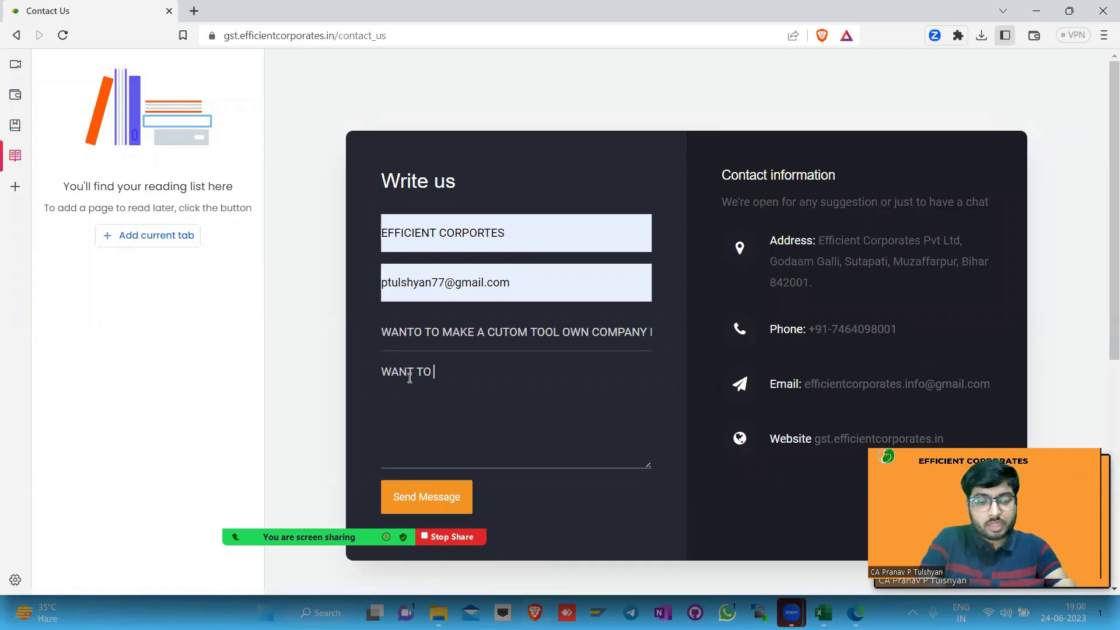
left_click(429, 497)
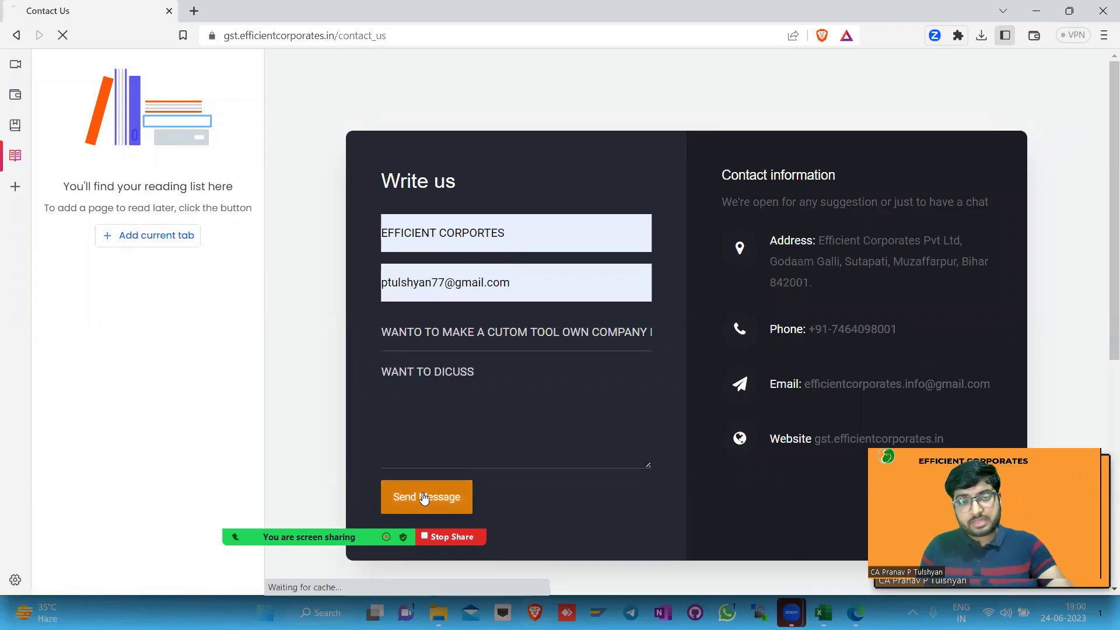
scroll(429, 353, "down", 2)
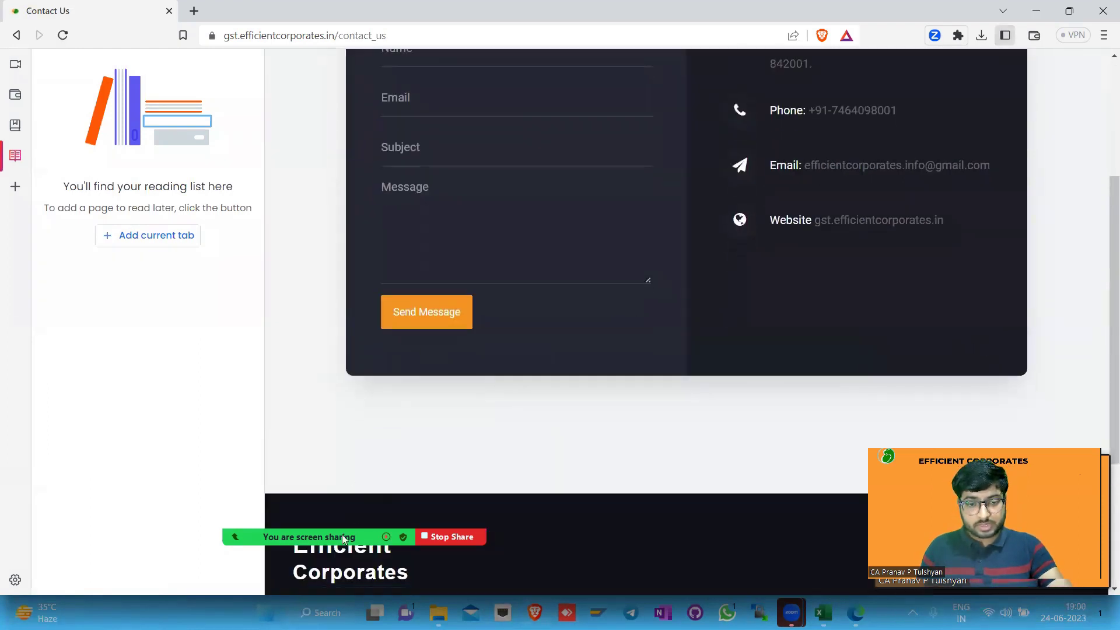
left_click(362, 555)
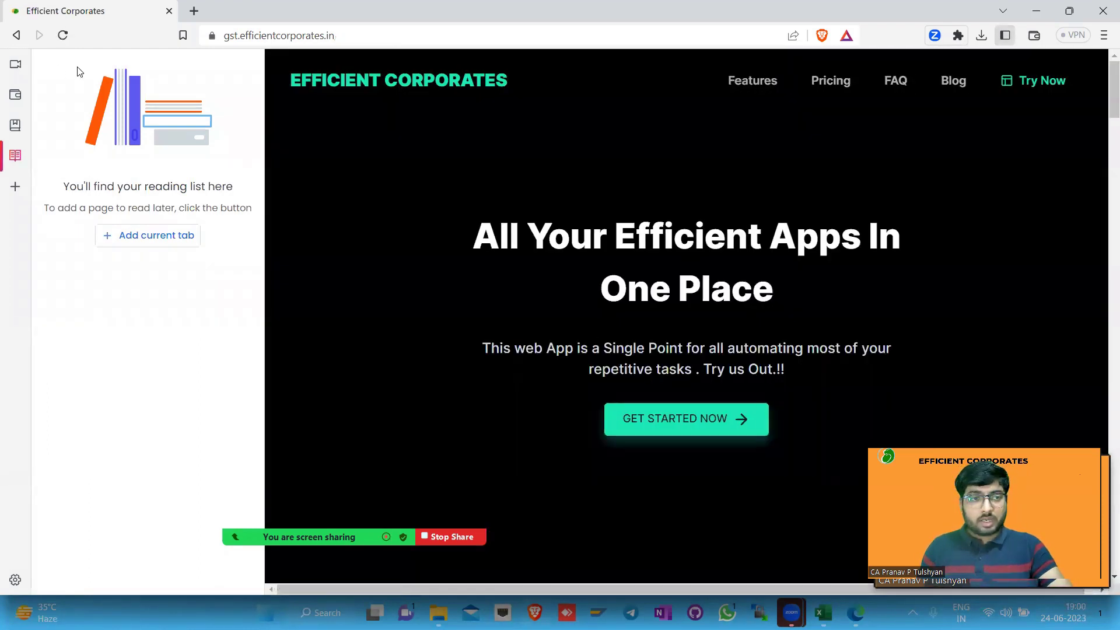
Close the reading list, show the PLOT.xlsx overview in Excel, then stop screen sharing.
left_click(15, 156)
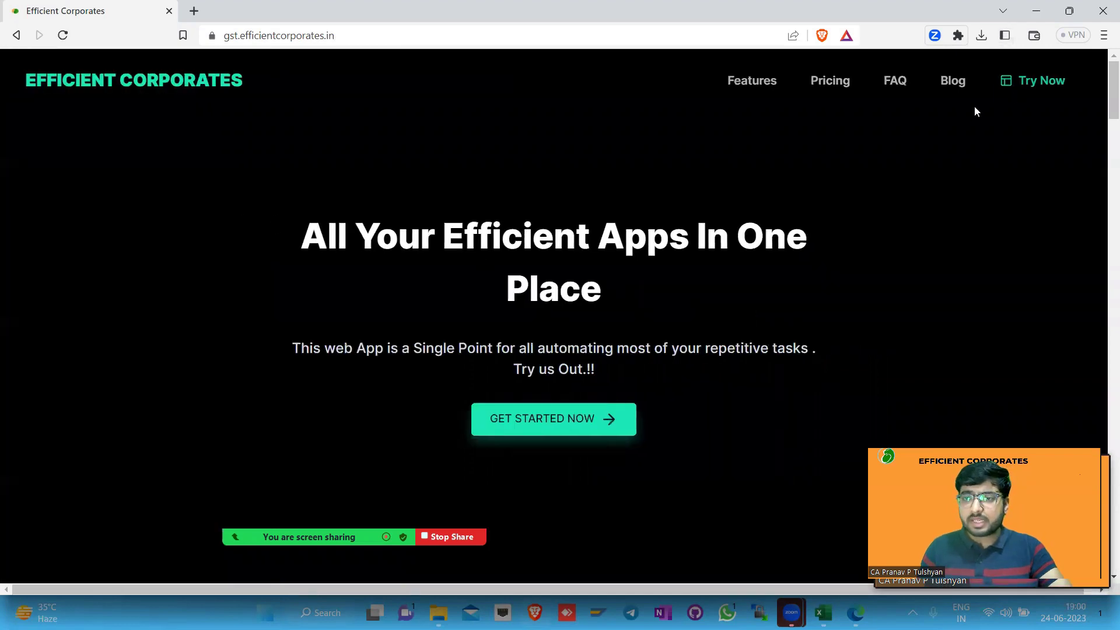
key("alt+Tab")
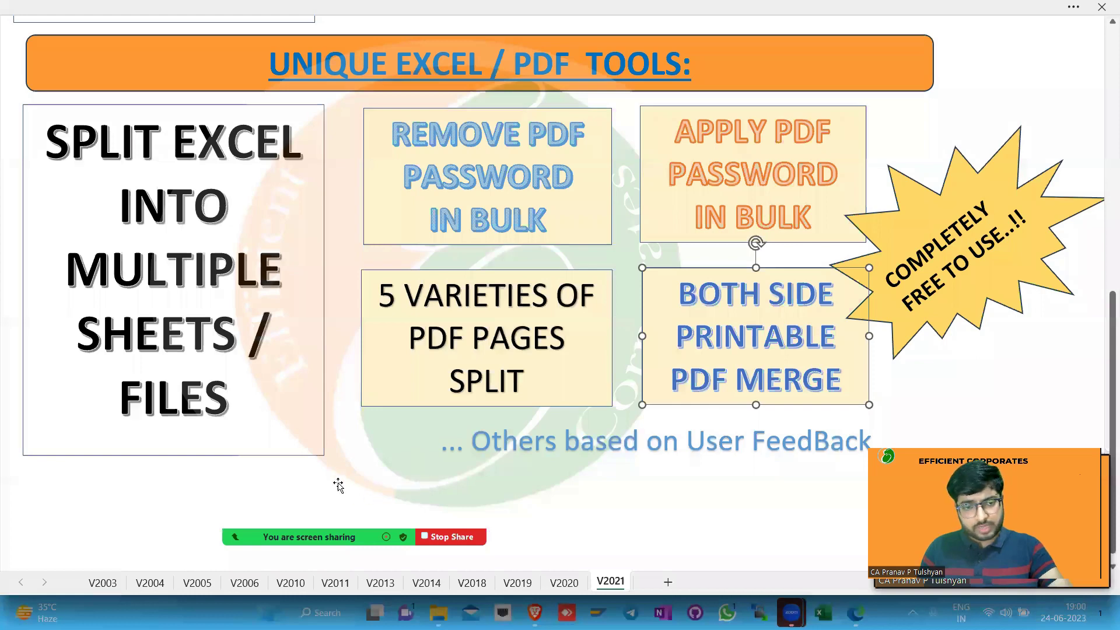
left_click(316, 434)
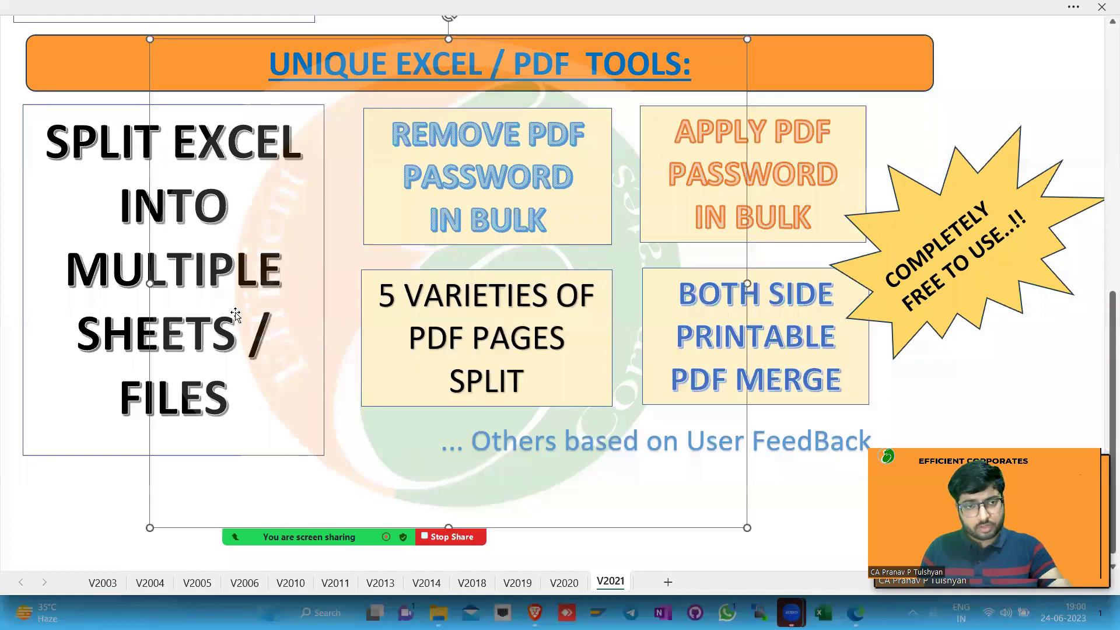
scroll(213, 313, "up", 10)
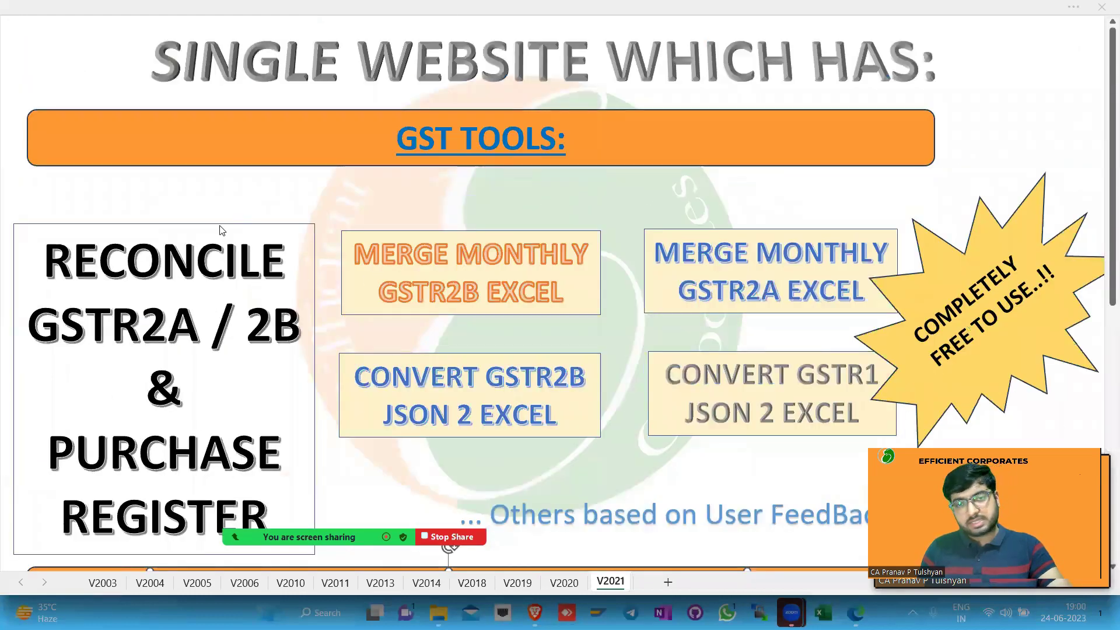
key("alt+Tab")
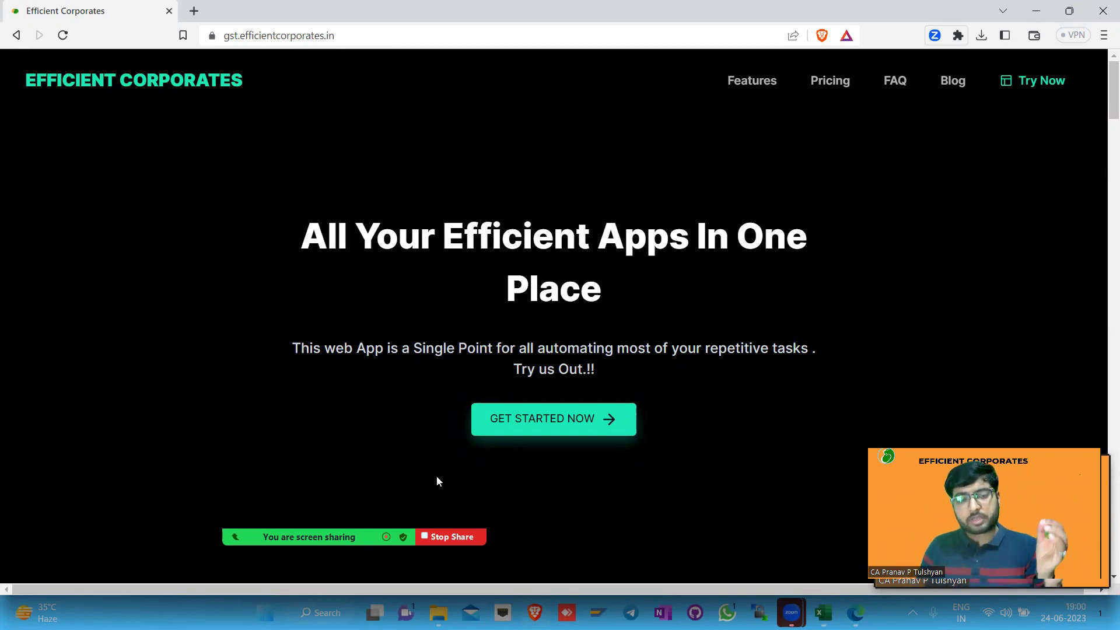
left_click(461, 536)
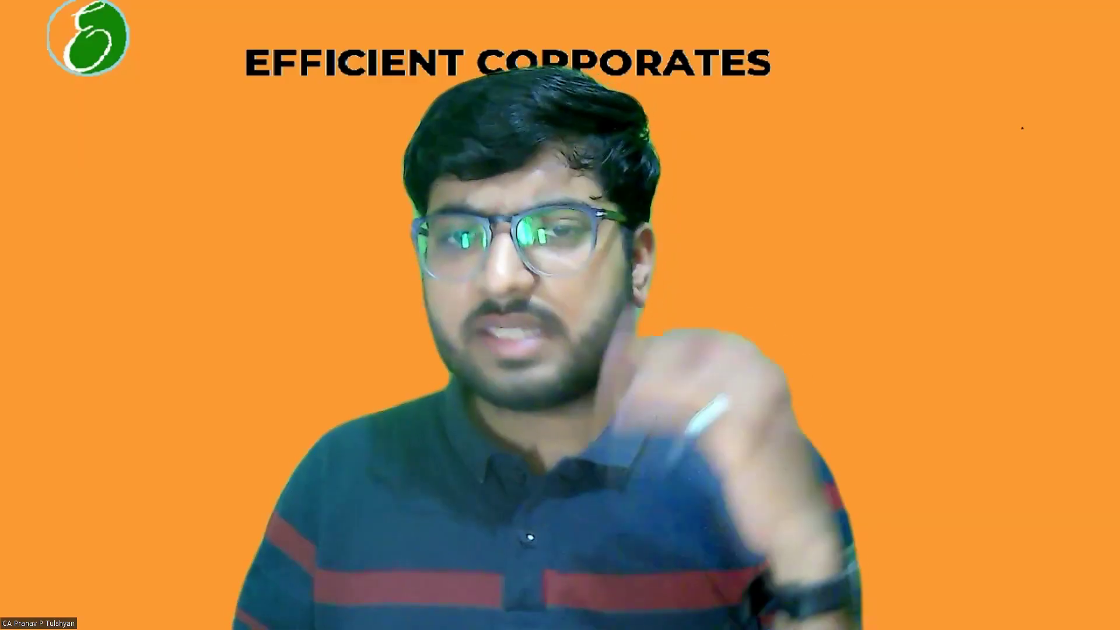